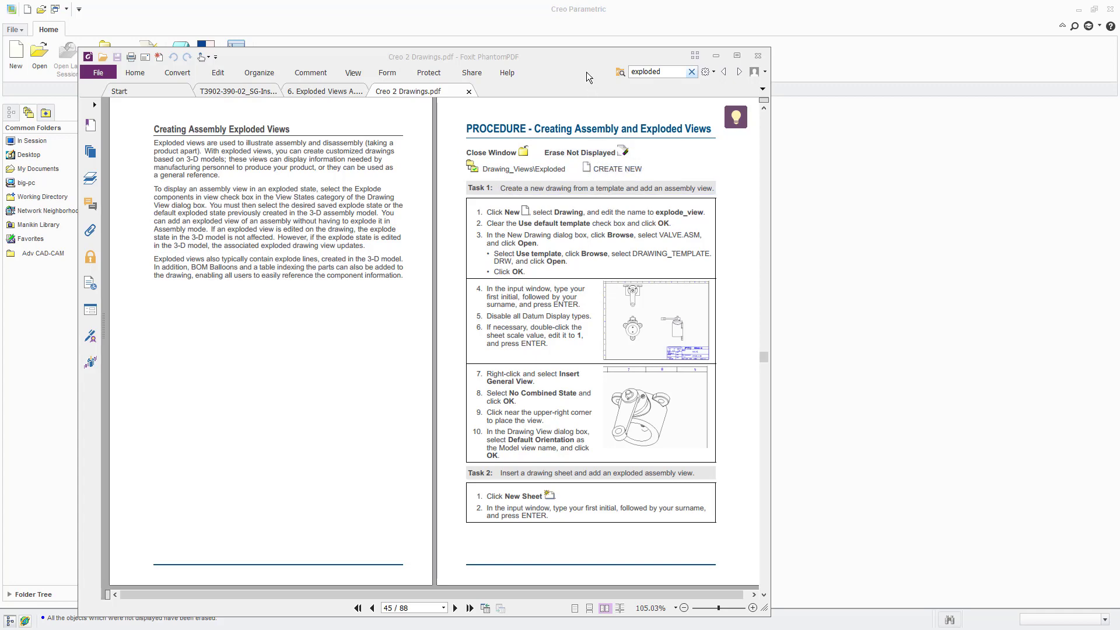
- Create a new drawing file named explode_view with the default template option enabled
drag(579, 57, 0, 129)
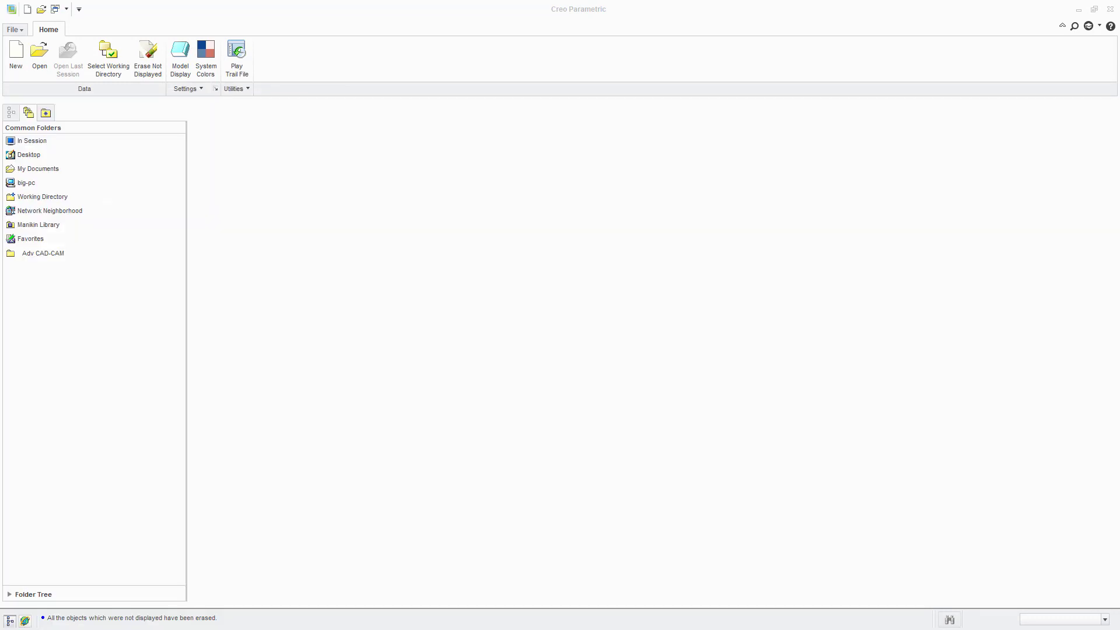
click(16, 56)
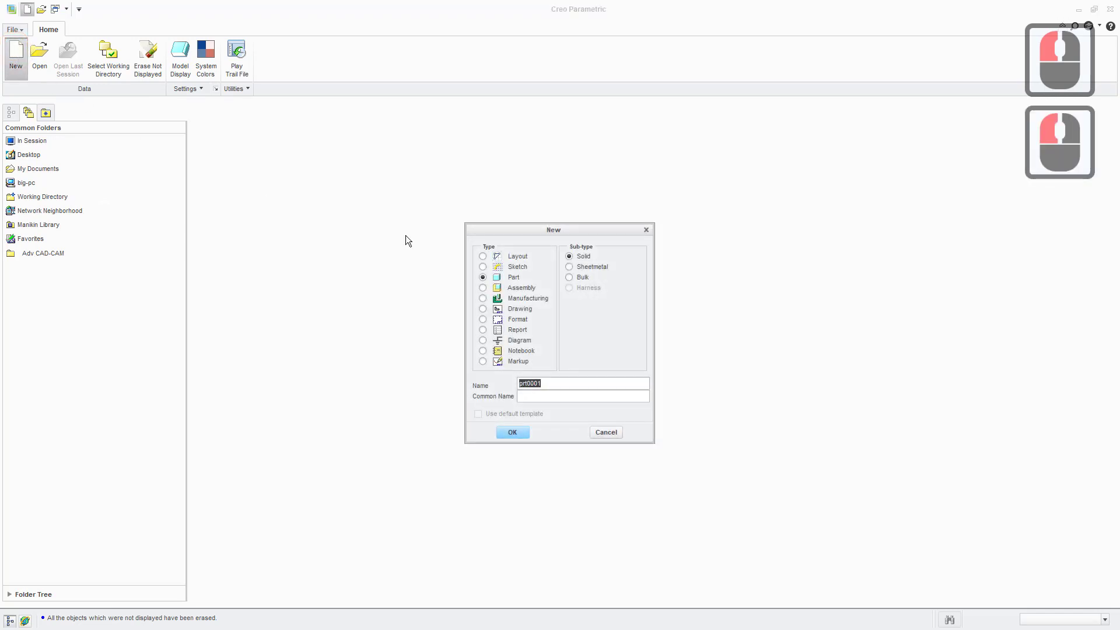
click(482, 309)
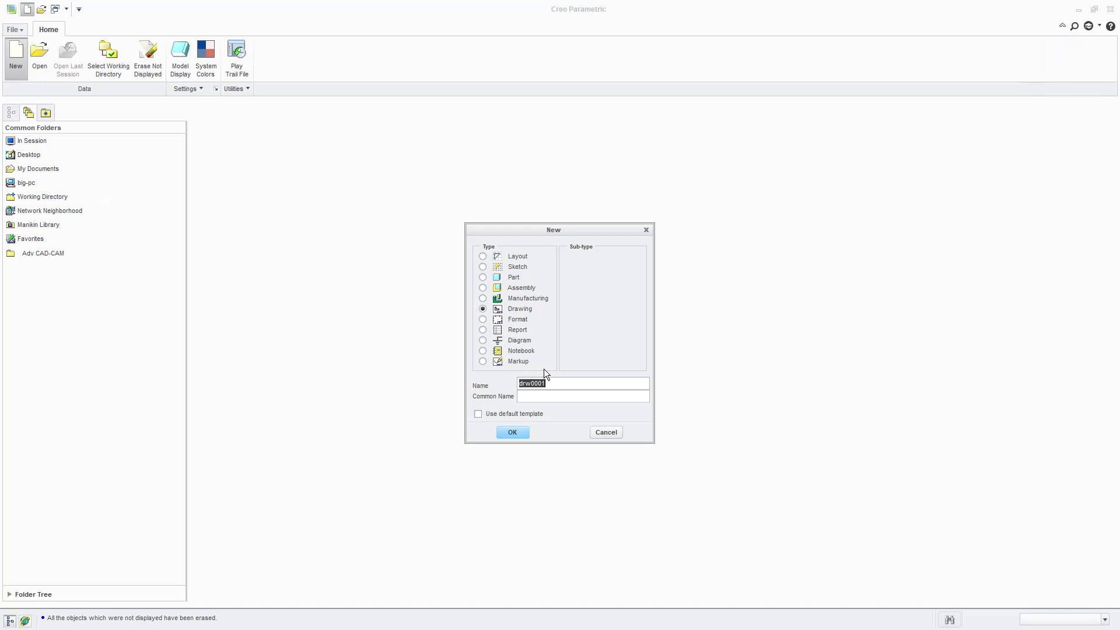
text(explode)
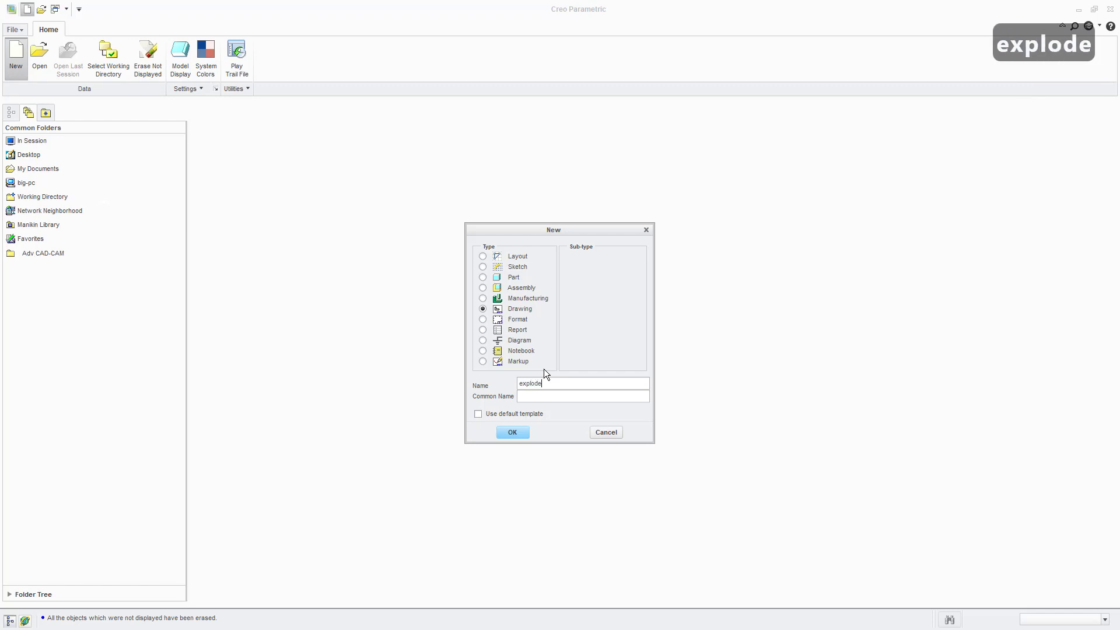
text(_view)
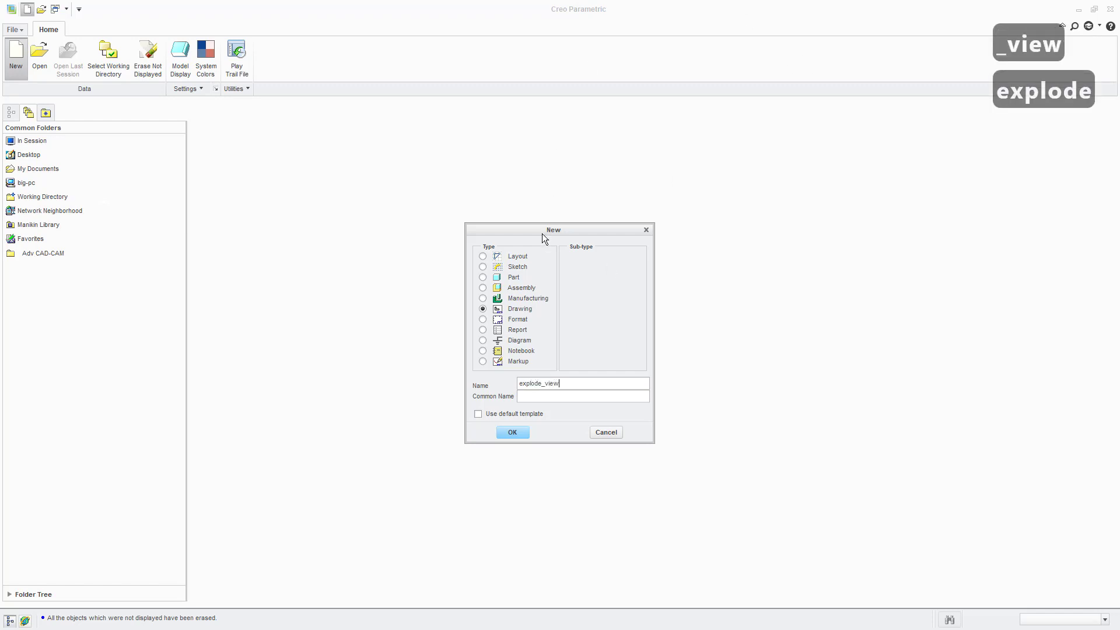
click(479, 414)
click(515, 434)
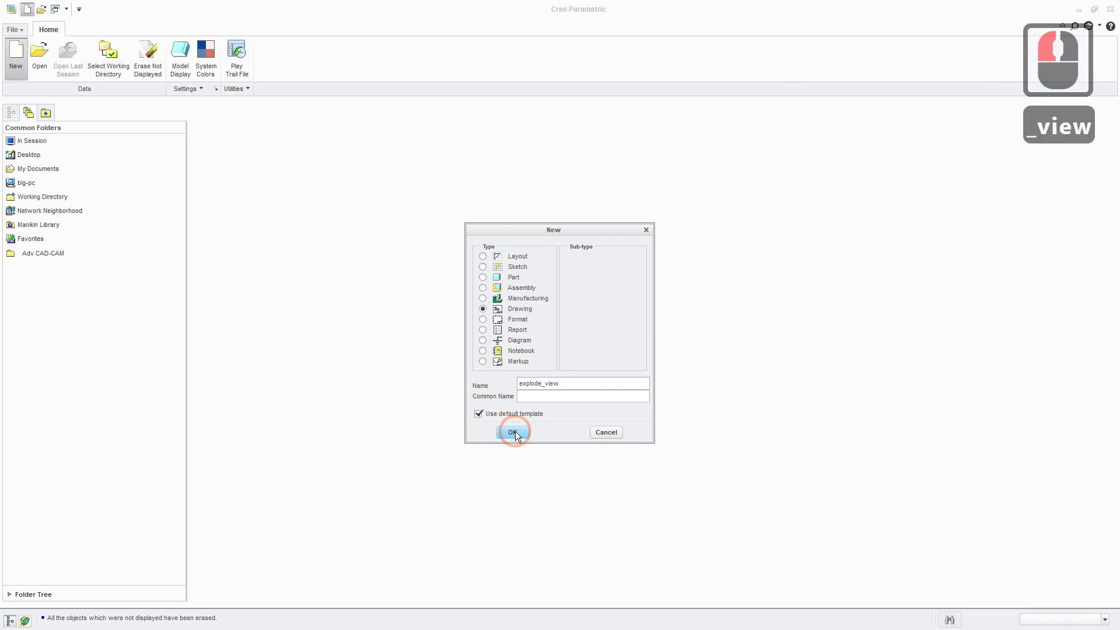
click(516, 433)
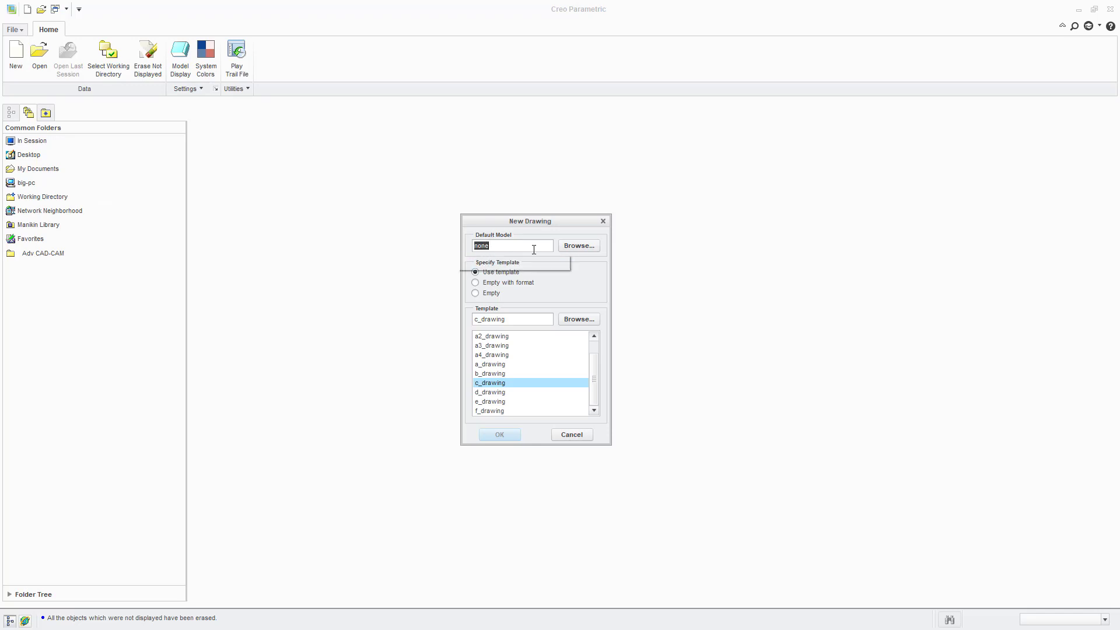
- Choose valve.asm from the Exploded folder as the new drawing's default model
click(586, 245)
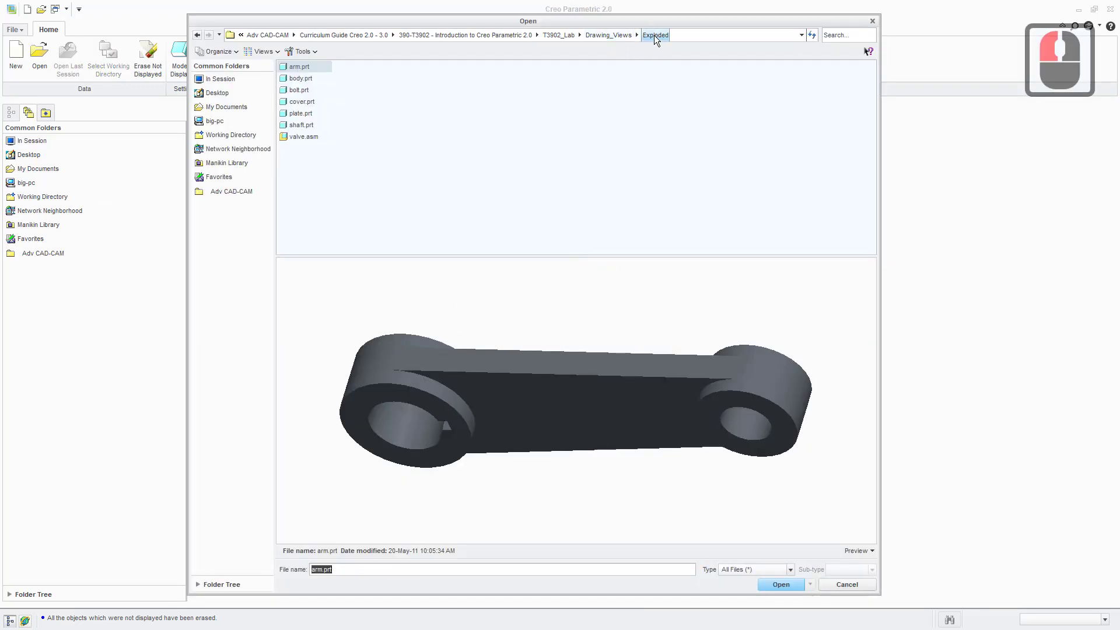
click(303, 139)
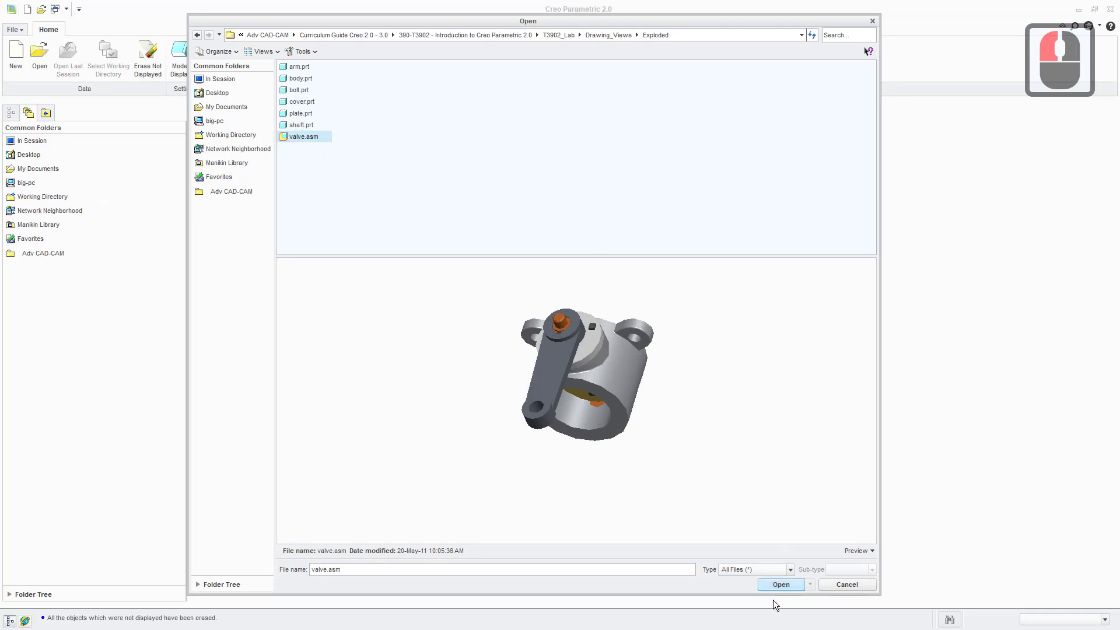
click(781, 585)
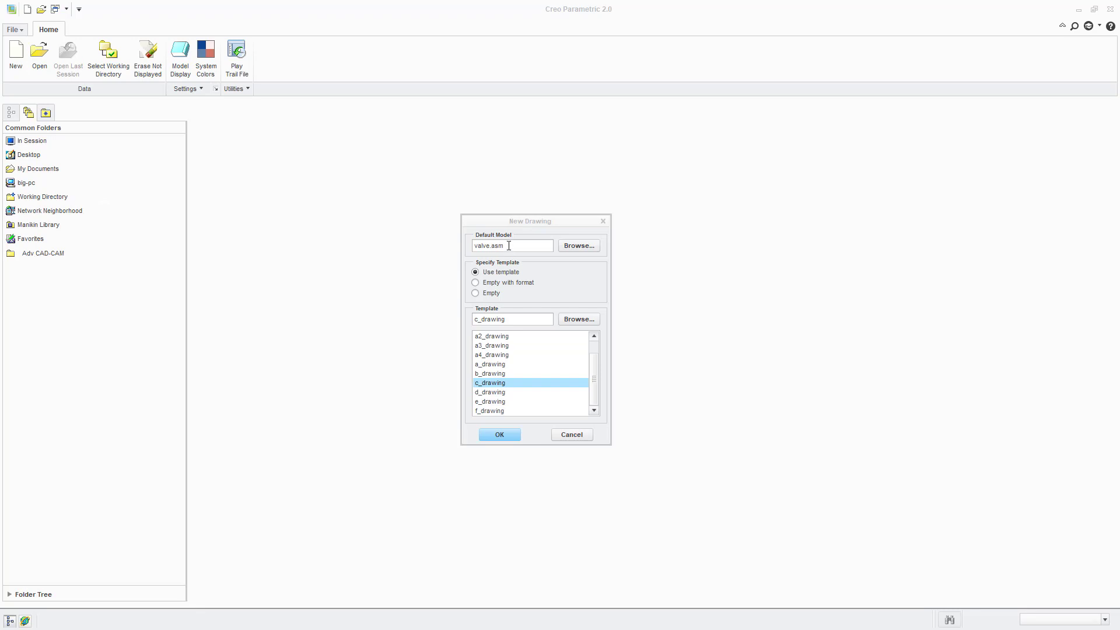
drag(508, 245, 466, 247)
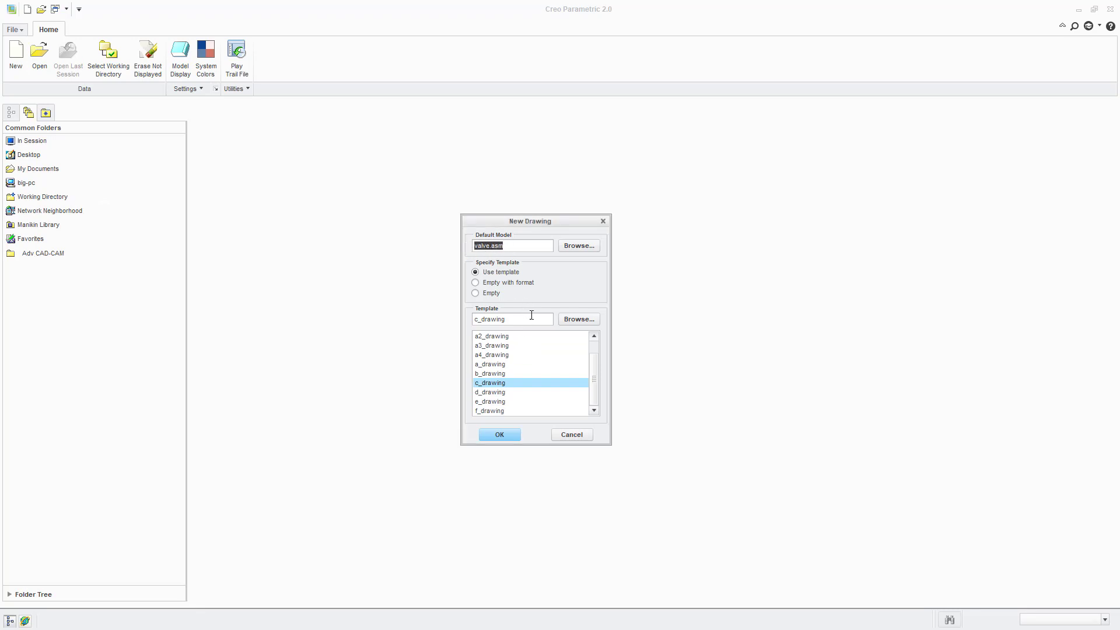
- Use drawing_template.drw from the Exploded folder as the template and create the drawing
click(579, 319)
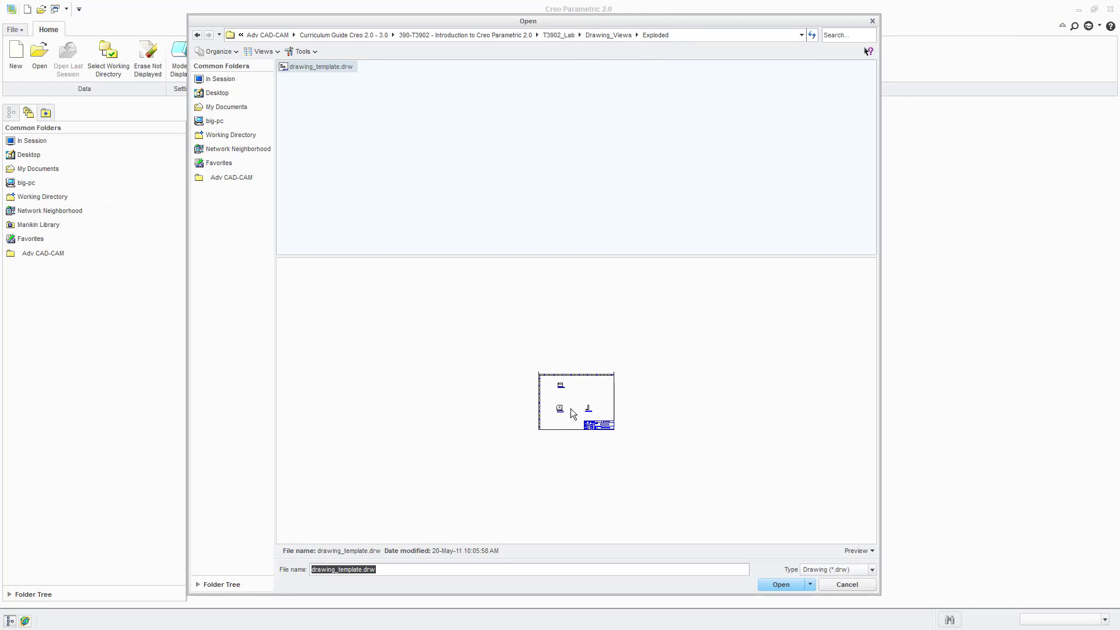
scroll(573, 414, down, 7)
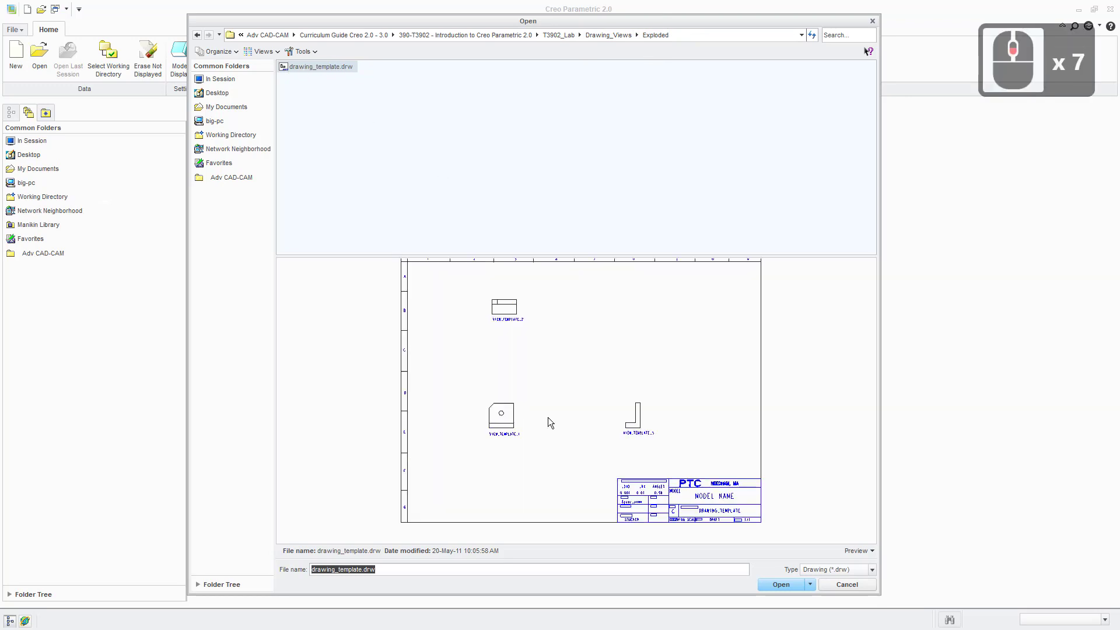
scroll(493, 421, down, 4)
scroll(516, 424, up, 1)
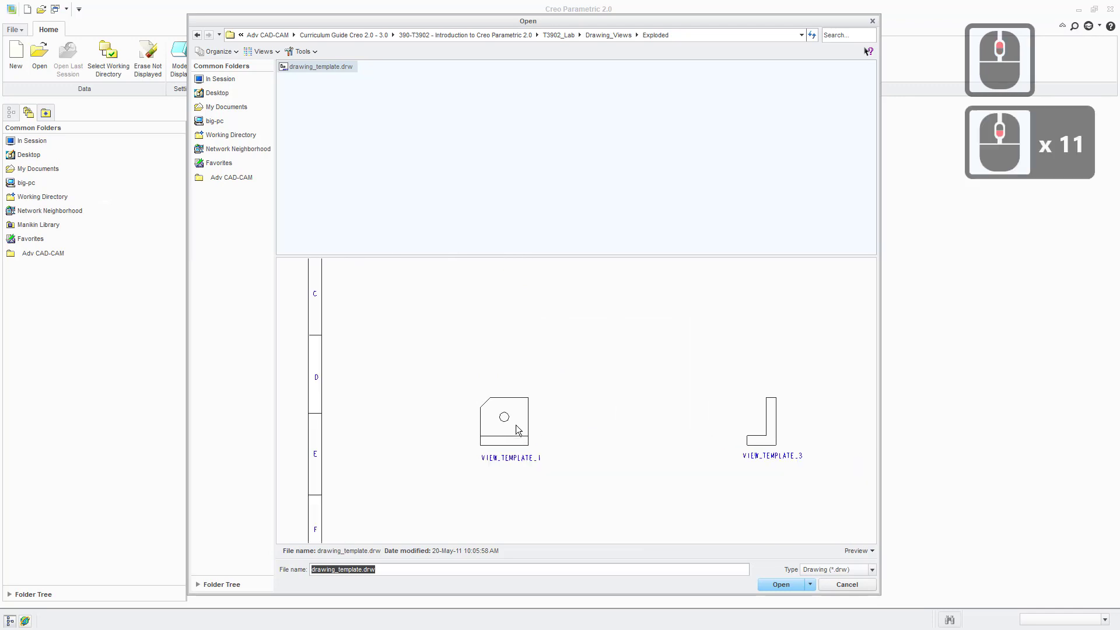
scroll(516, 424, up, 2)
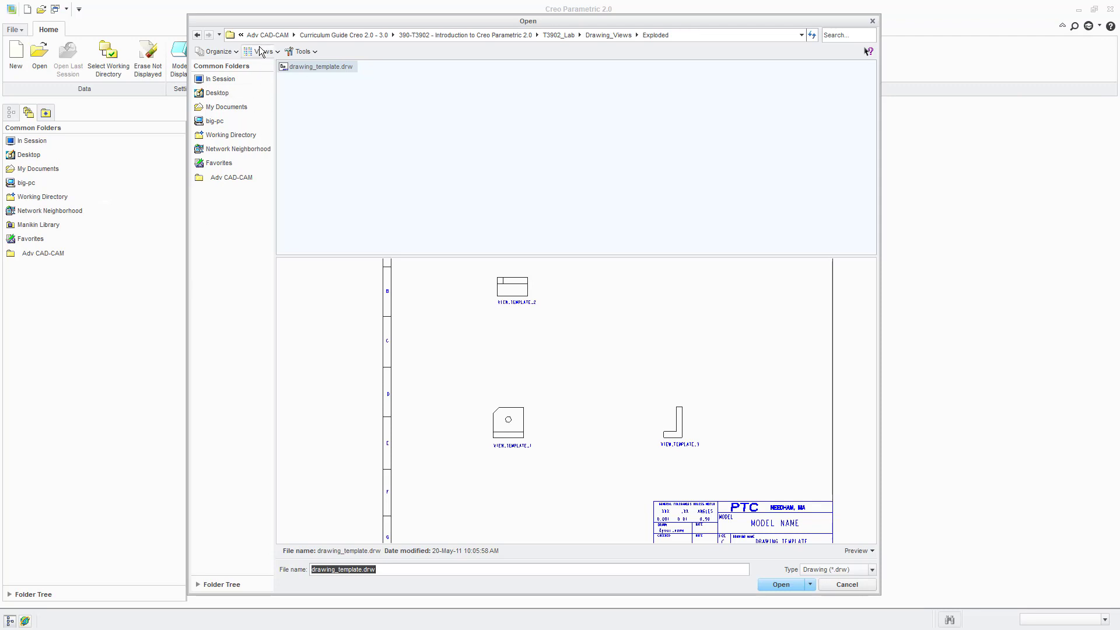
click(782, 585)
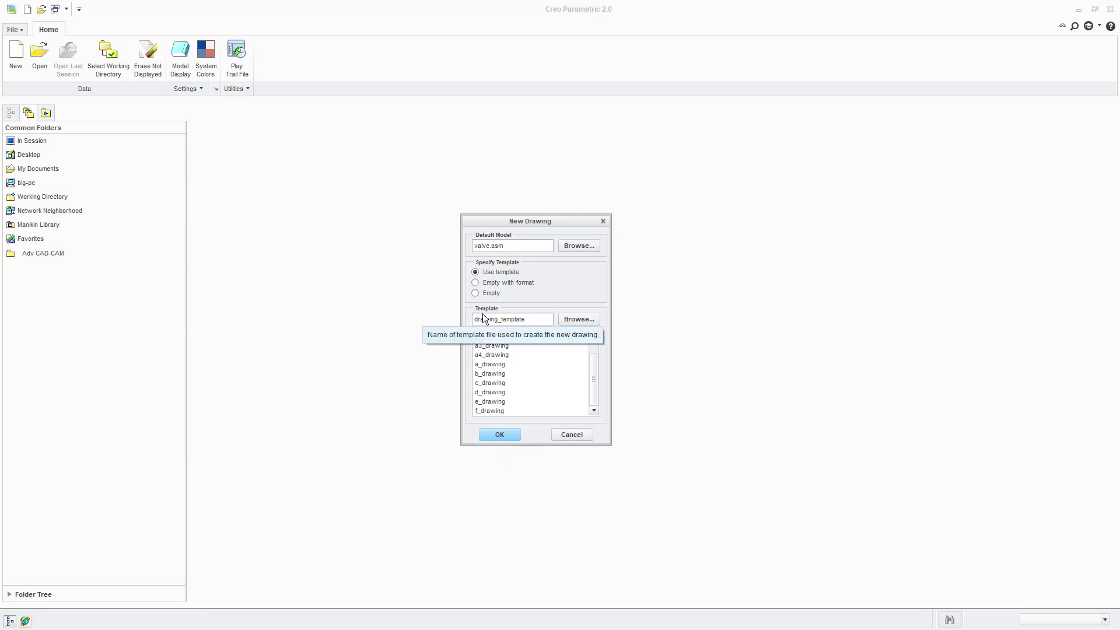
click(503, 435)
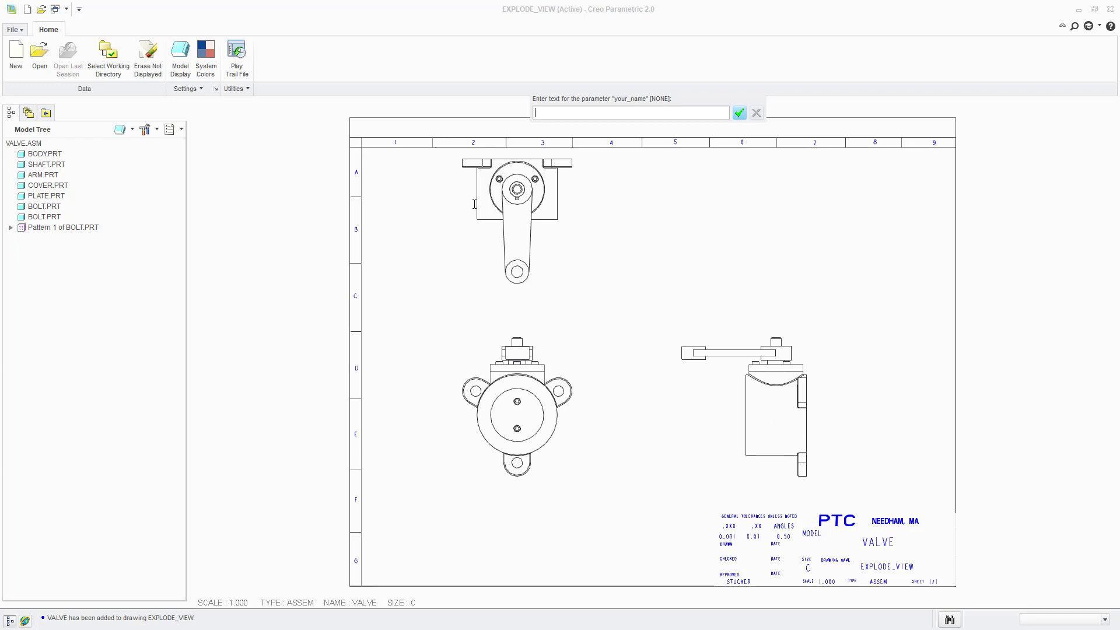
- Enter the drafter's initials for the your_name parameter and check the entry in the title block
click(559, 110)
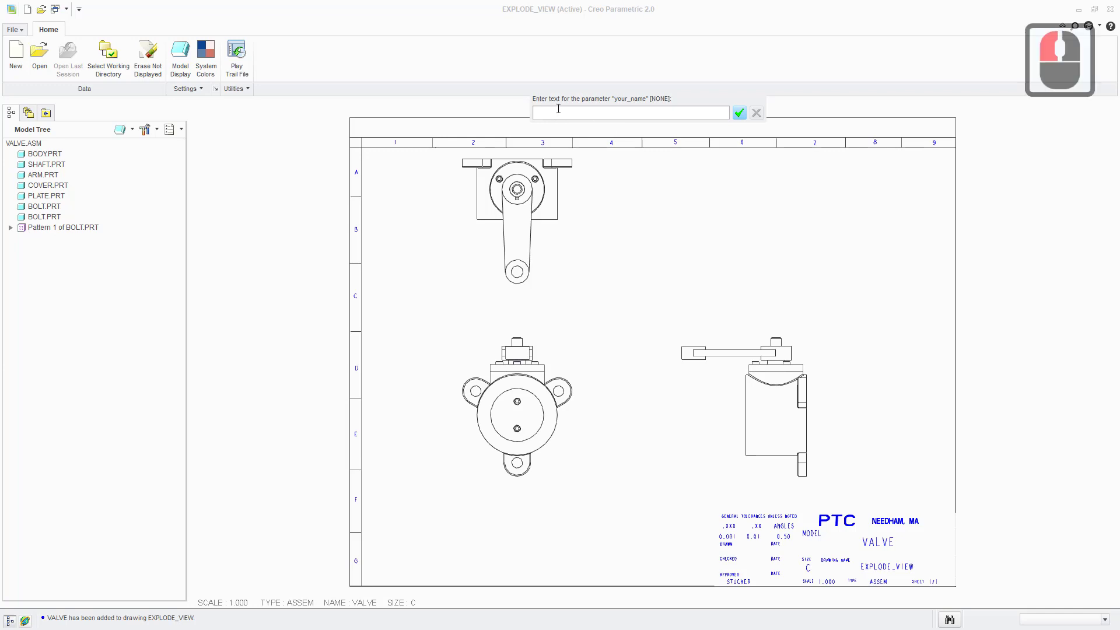
text(cw)
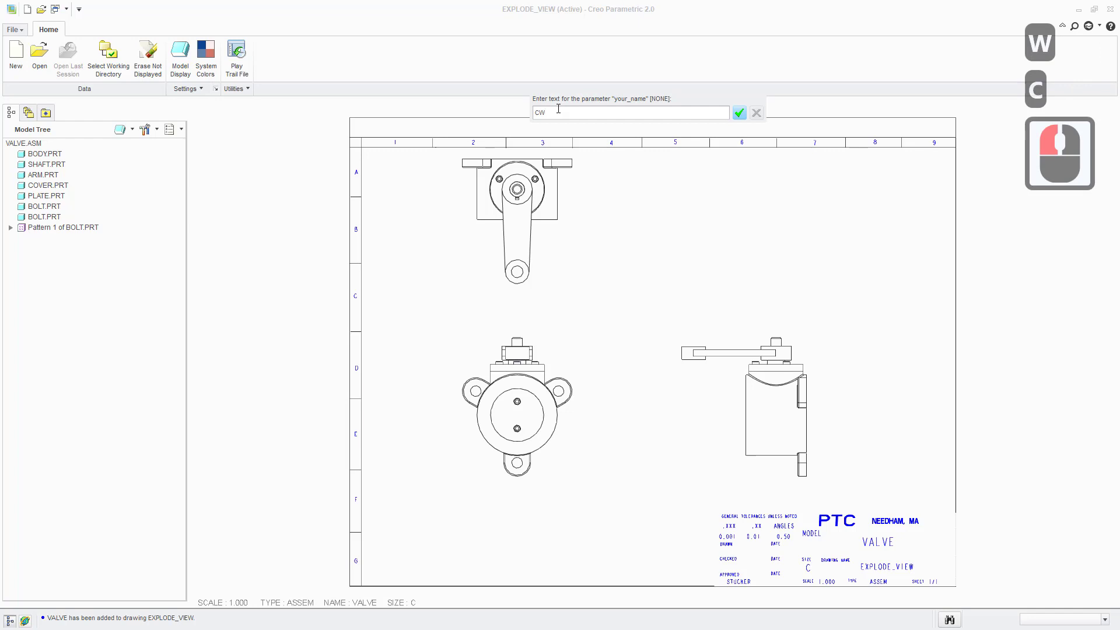
key(Return)
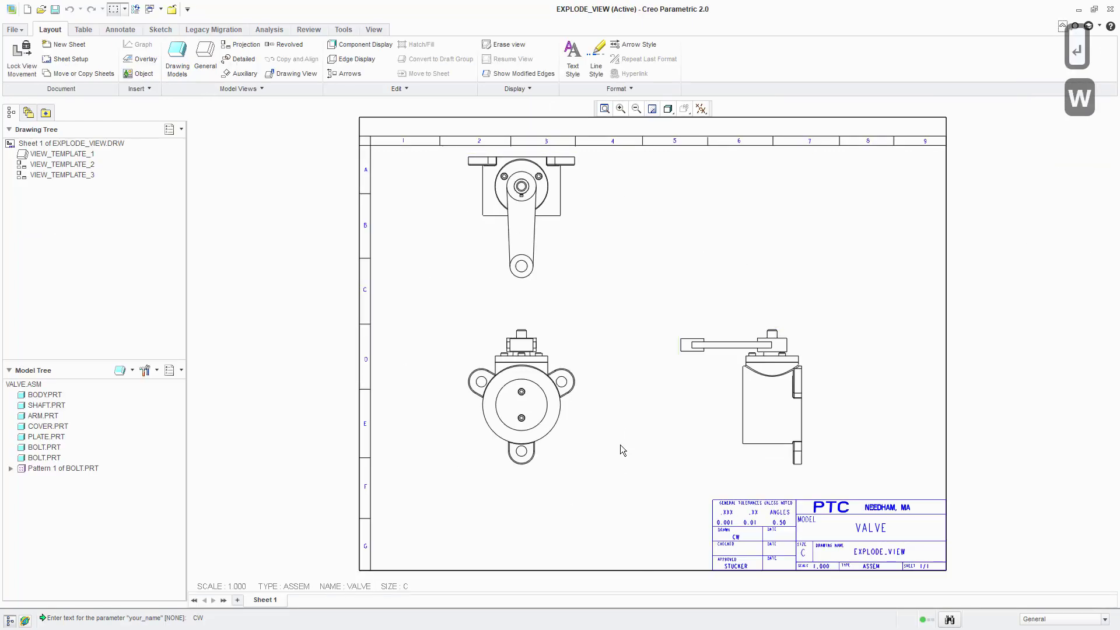
scroll(733, 516, down, 3)
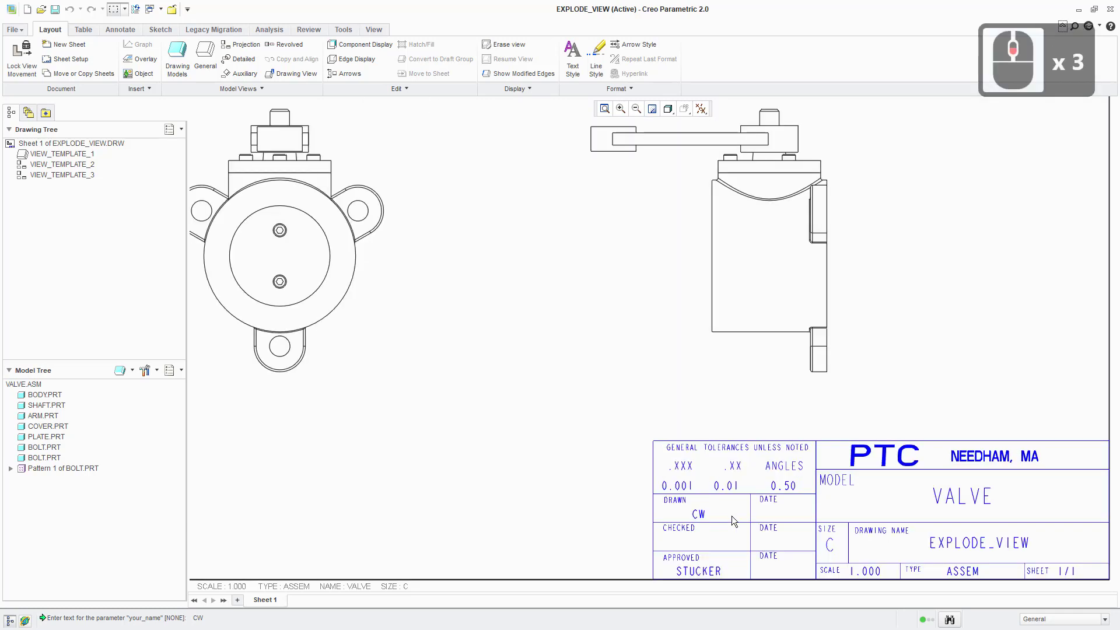
scroll(733, 518, down, 2)
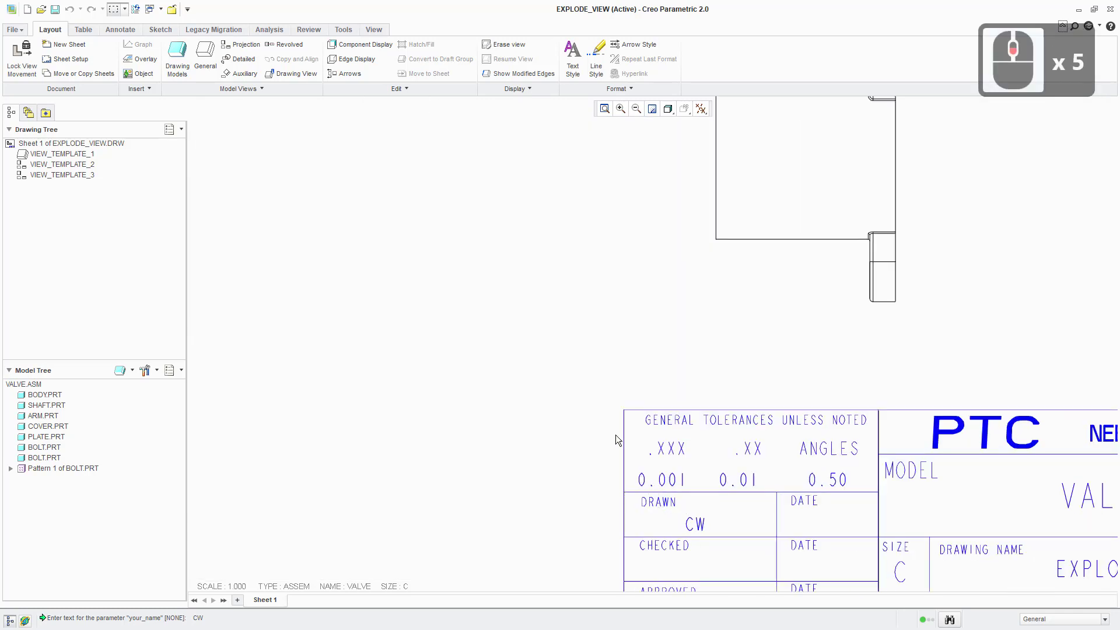
- Insert a general view of the valve with No Combined State near the sheet's upper-right corner, keeping the Trimetric default orientation
scroll(614, 435, up, 3)
scroll(594, 403, up, 1)
mouse_move(563, 348)
middle_down()
mouse_move(595, 450)
mouse_move(577, 367)
mouse_move(562, 419)
middle_up()
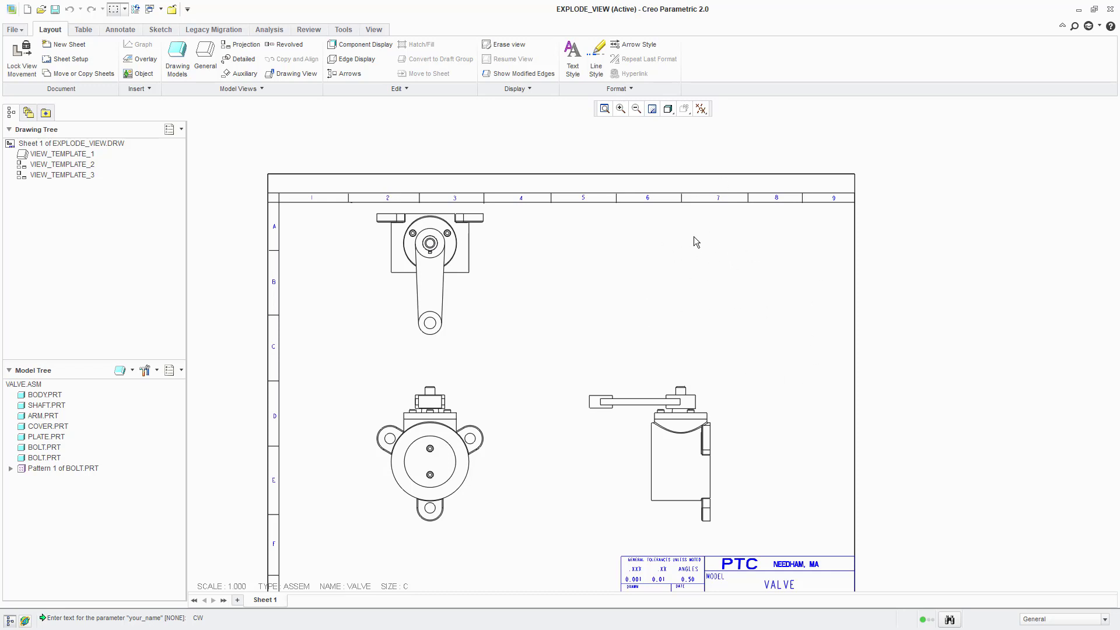
right_click(677, 266)
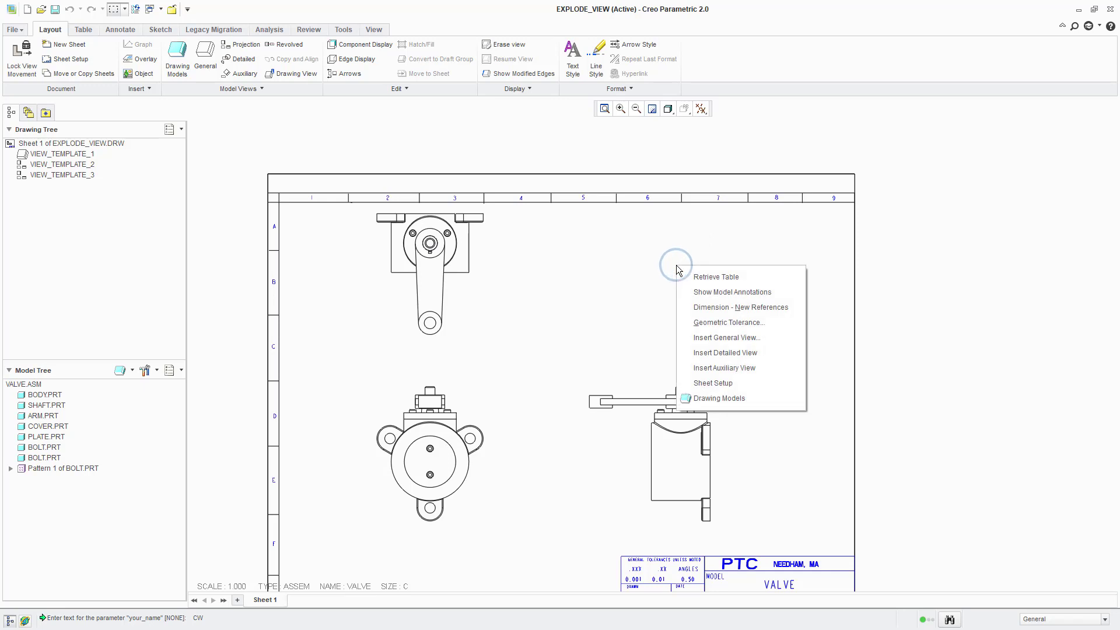
click(720, 338)
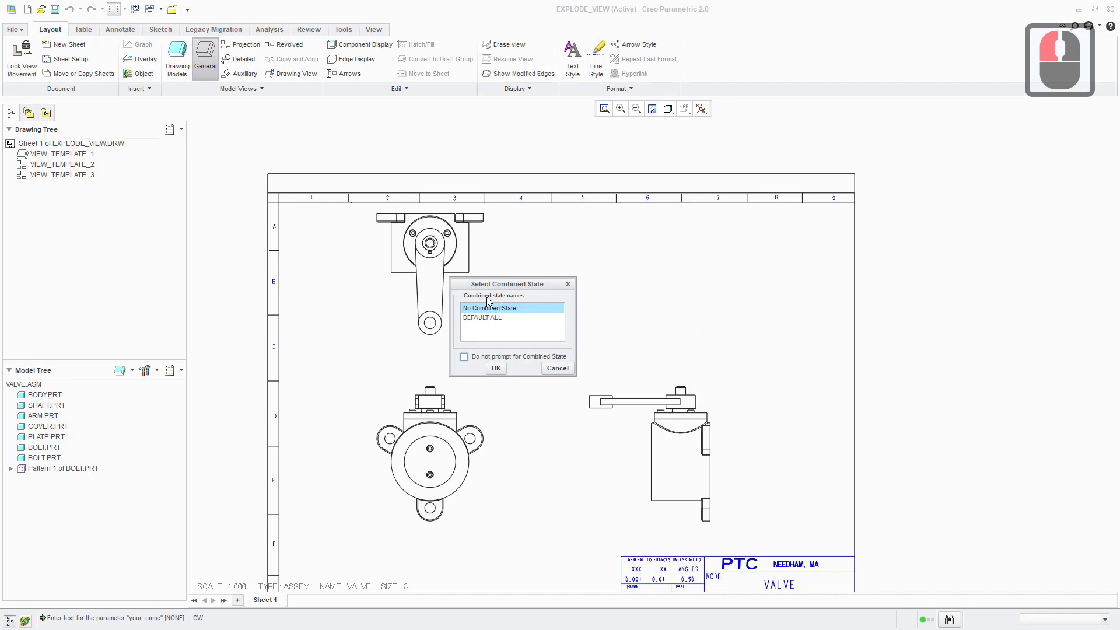
click(496, 368)
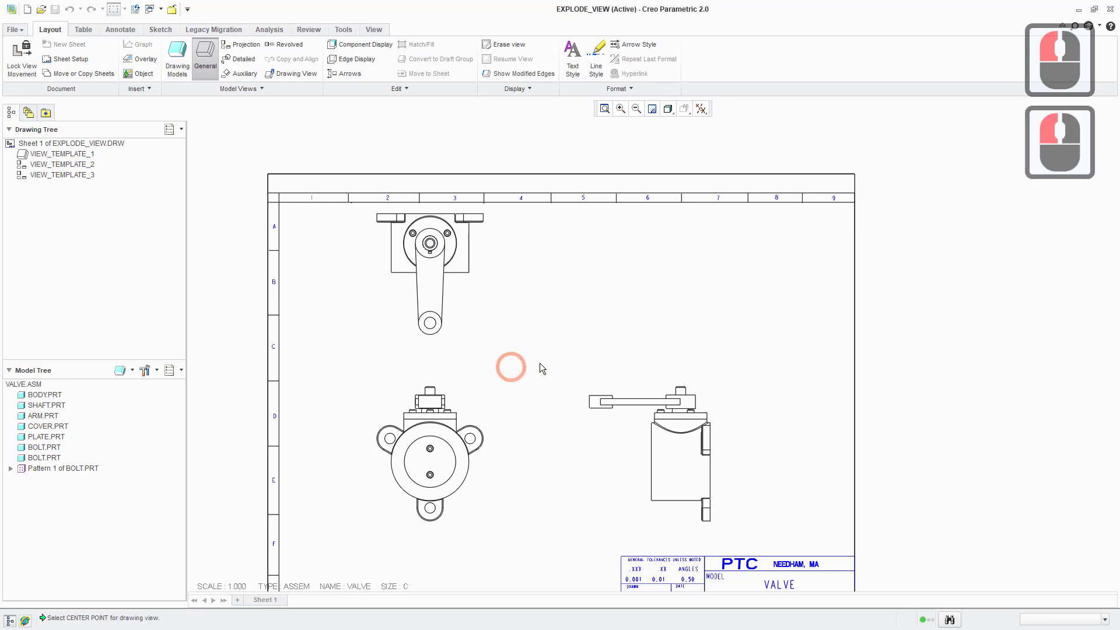
click(746, 266)
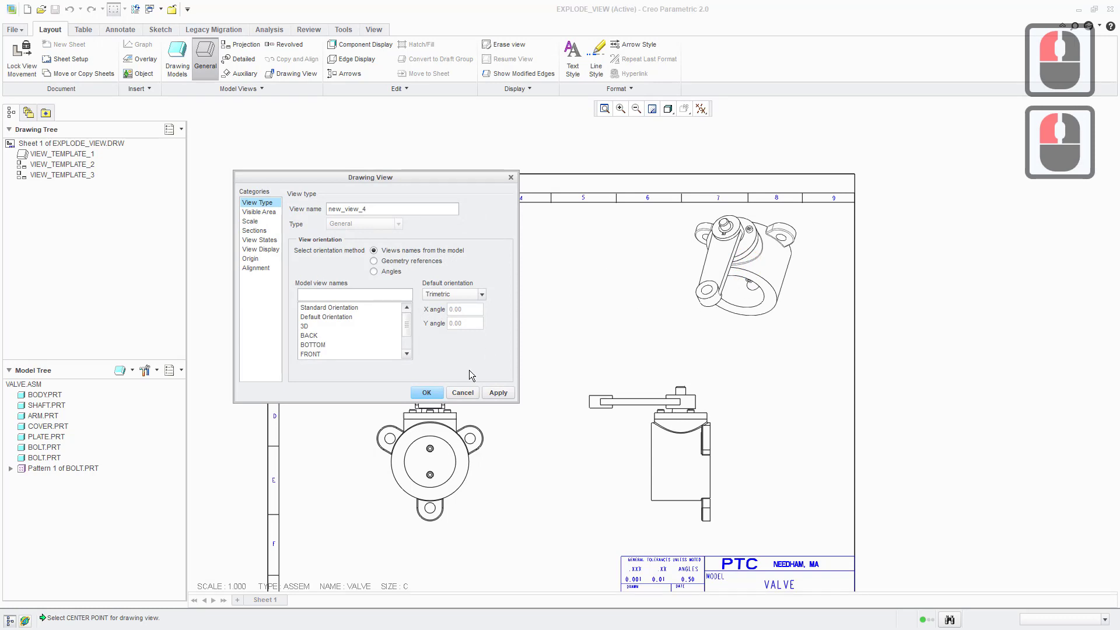
click(427, 393)
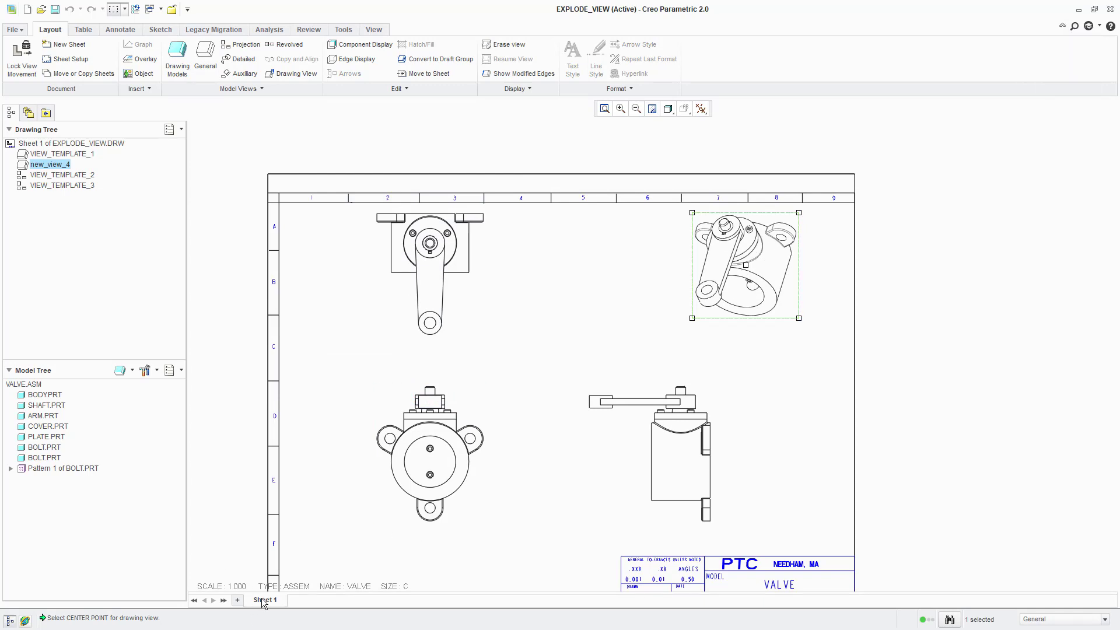
- Add a second drawing sheet, leaving the your_name parameter blank, and check the new sheet's title block
mouse_move(263, 603)
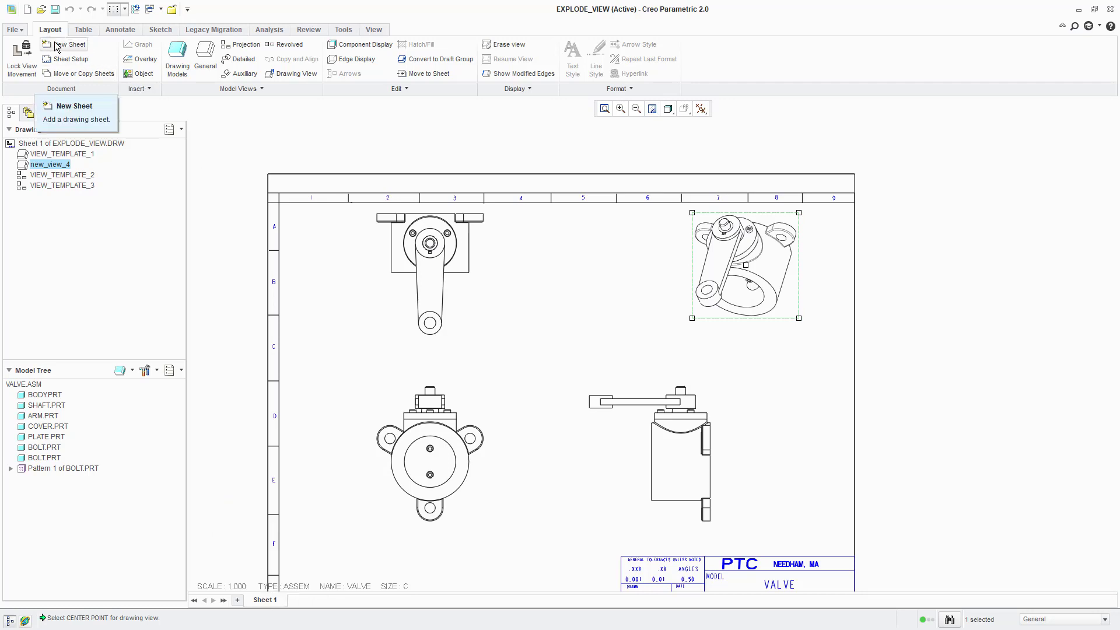
right_click(269, 602)
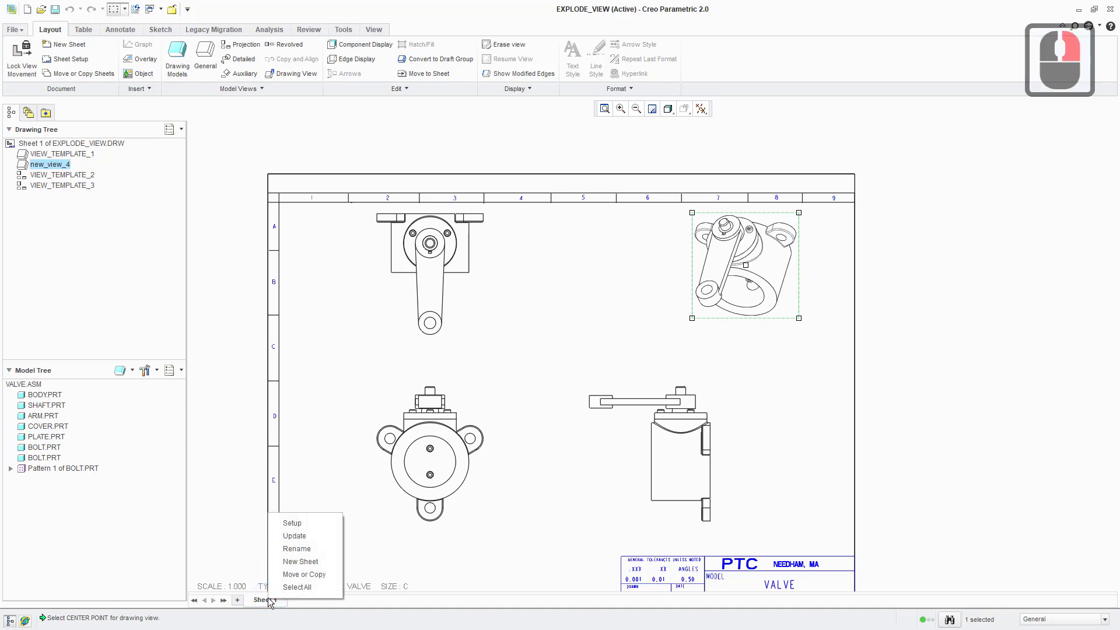
click(292, 562)
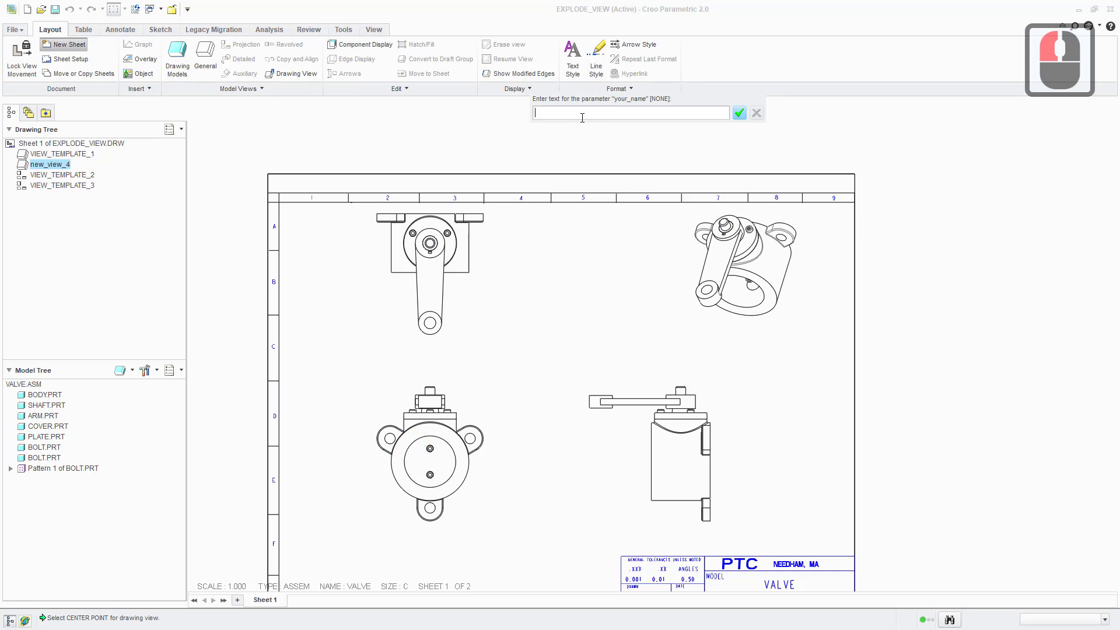
key(Return)
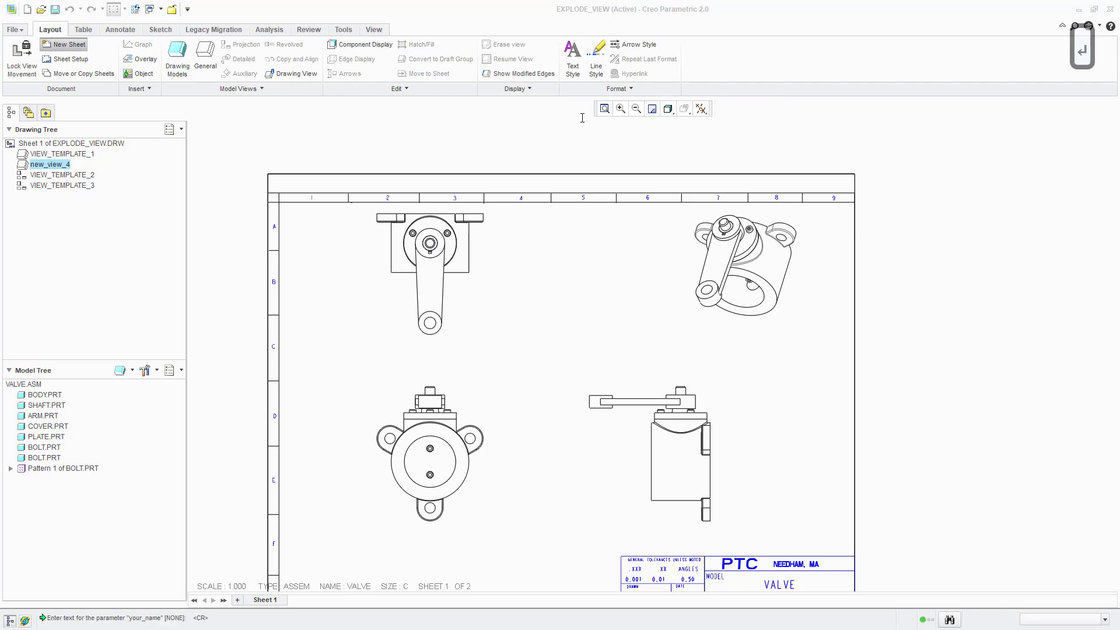
scroll(555, 243, down, 4)
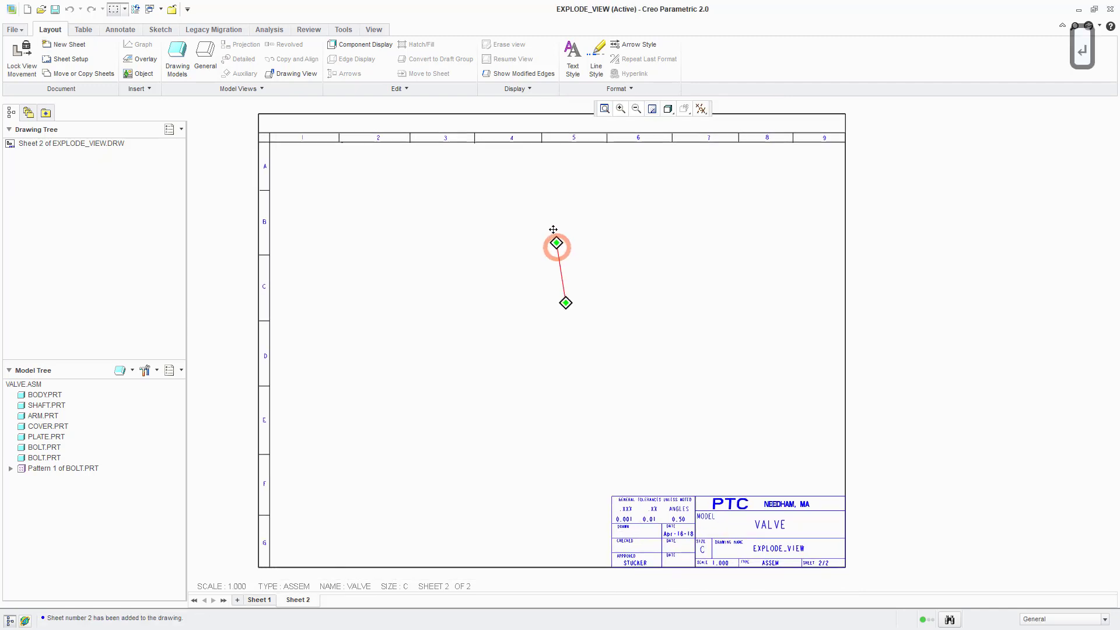
middle_drag(611, 534, 608, 421)
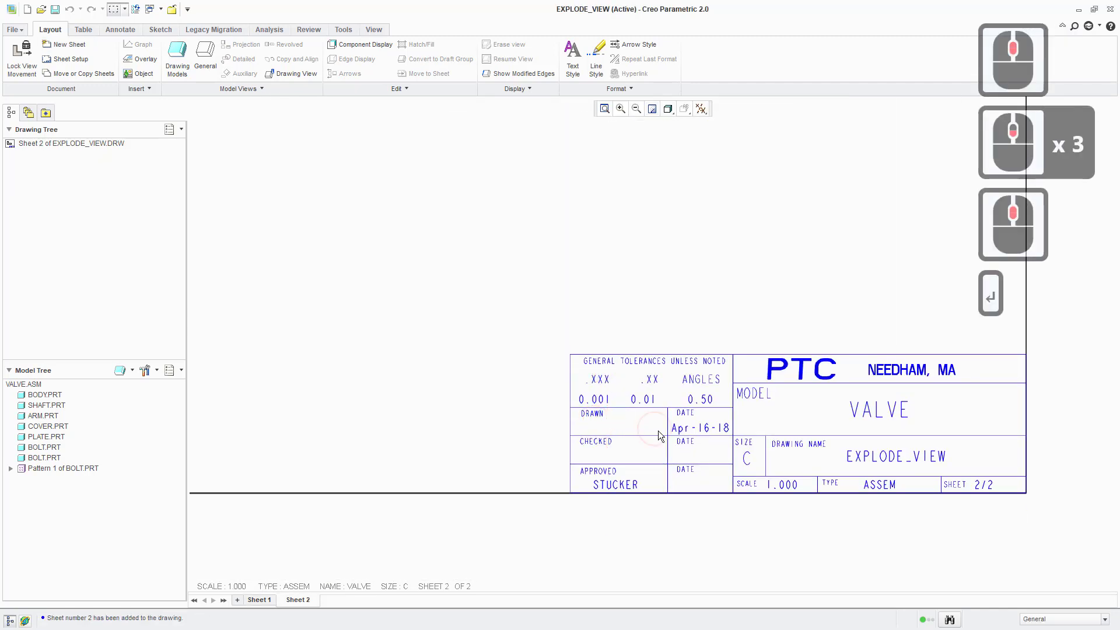
scroll(467, 309, up, 5)
mouse_move(464, 302)
middle_down()
mouse_move(474, 337)
mouse_move(432, 361)
mouse_move(467, 325)
middle_up()
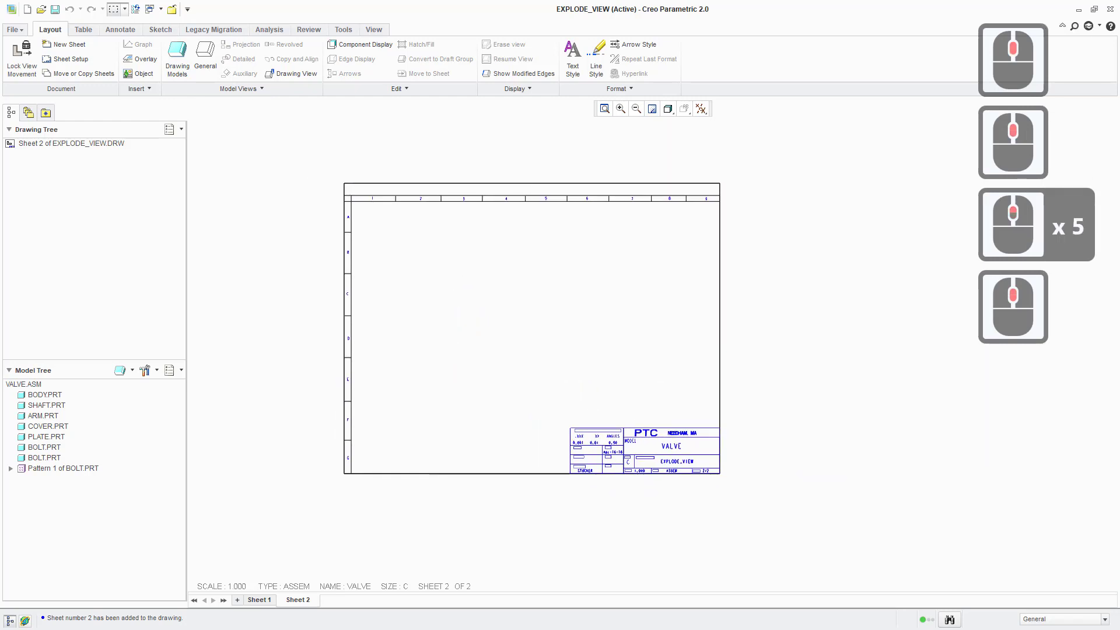
- Insert a general view of the valve with No Combined State near the centre of sheet 2
scroll(100, 309, down, 1)
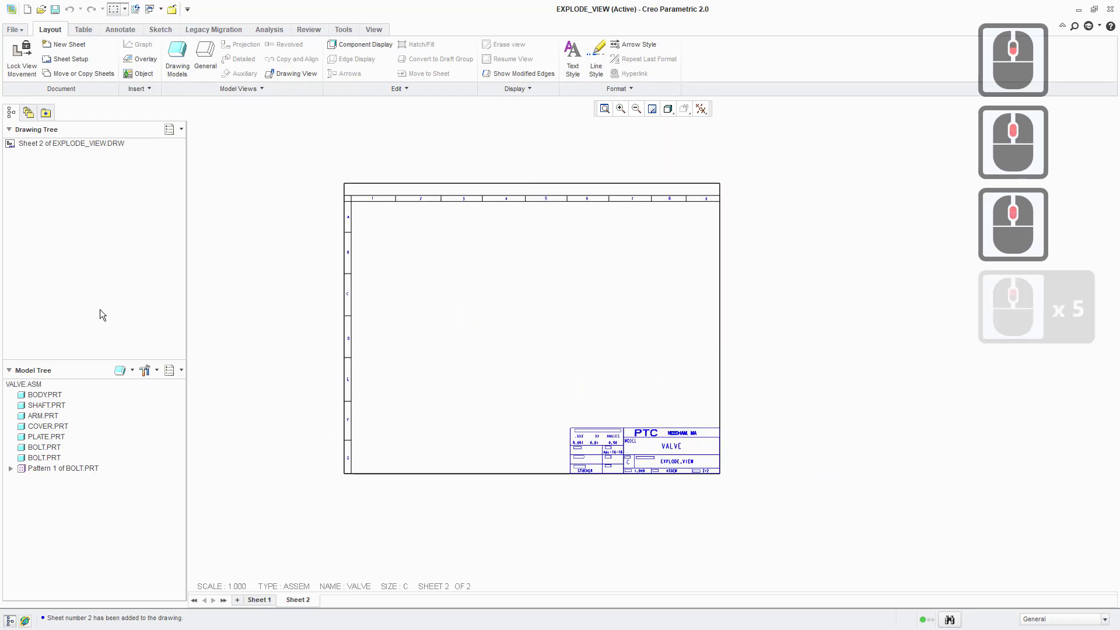
right_click(513, 307)
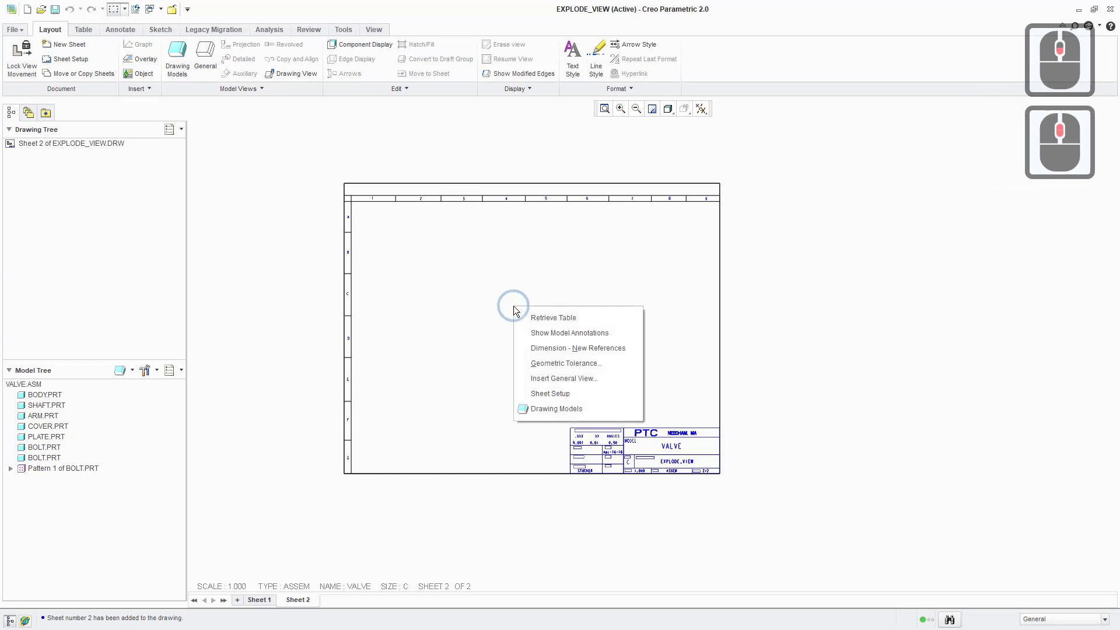
click(562, 379)
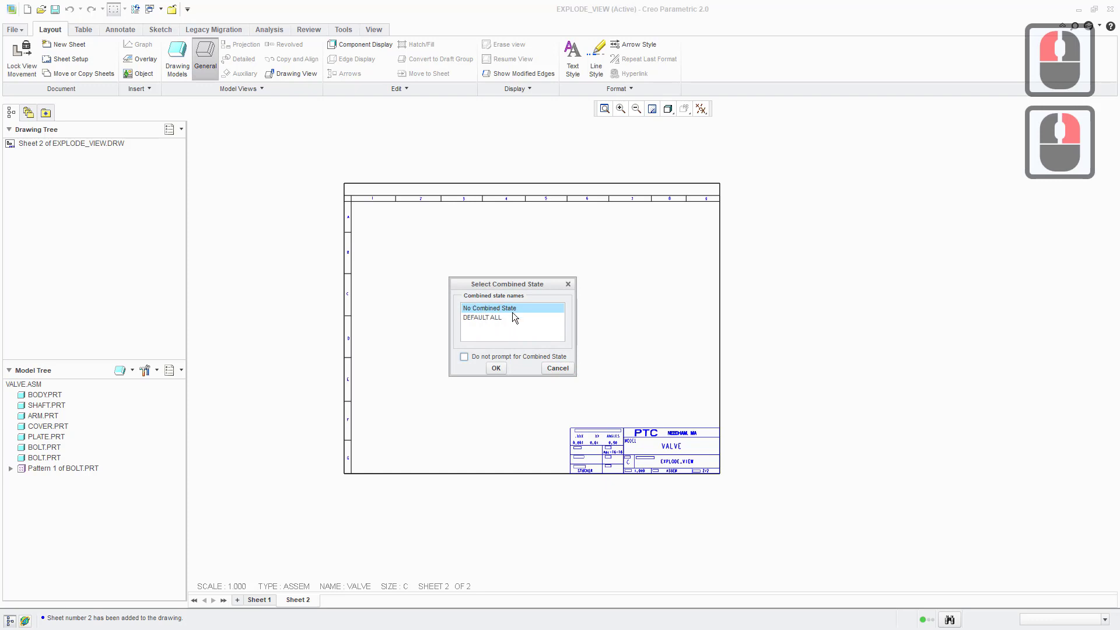
click(497, 368)
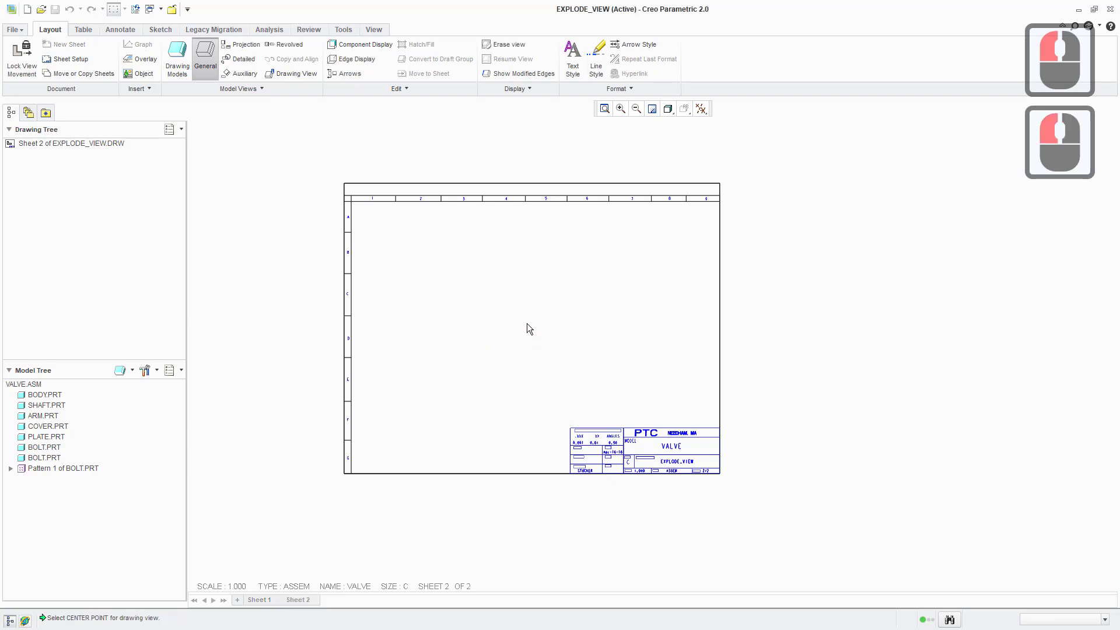
click(526, 324)
- Orient the new general view to the saved 3D model view, inspect it on the sheet and finish the view definition
drag(372, 177, 264, 177)
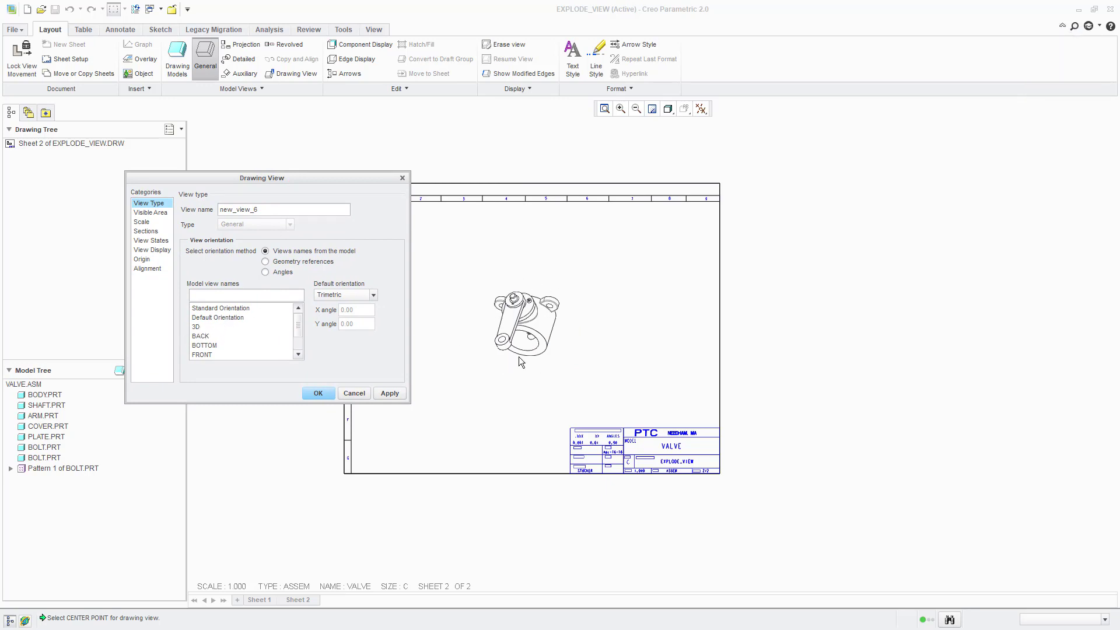
click(200, 327)
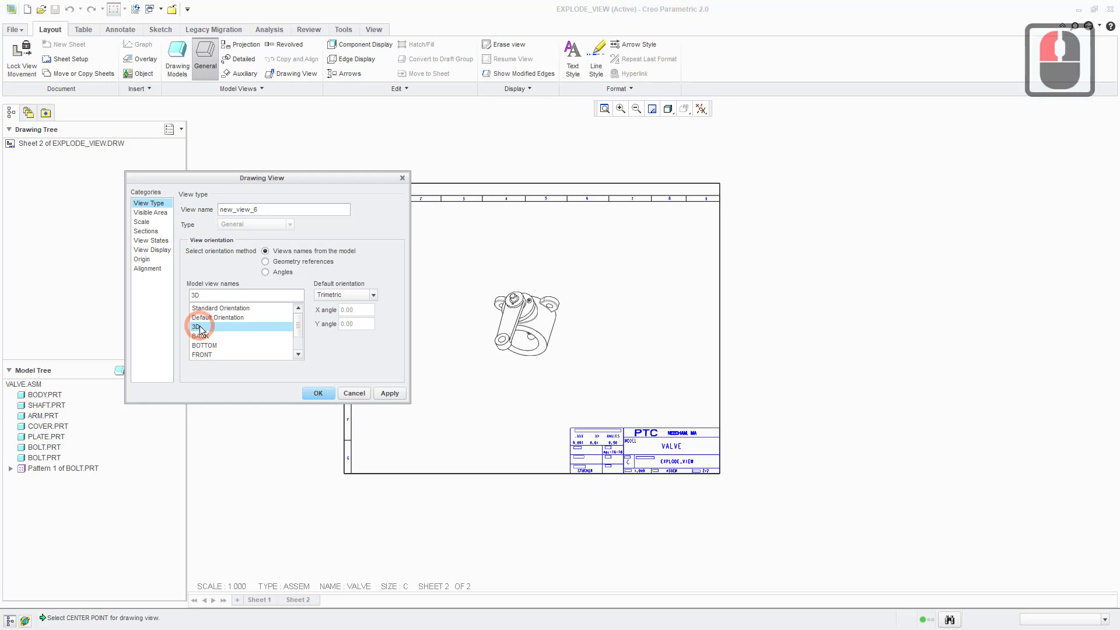
click(391, 393)
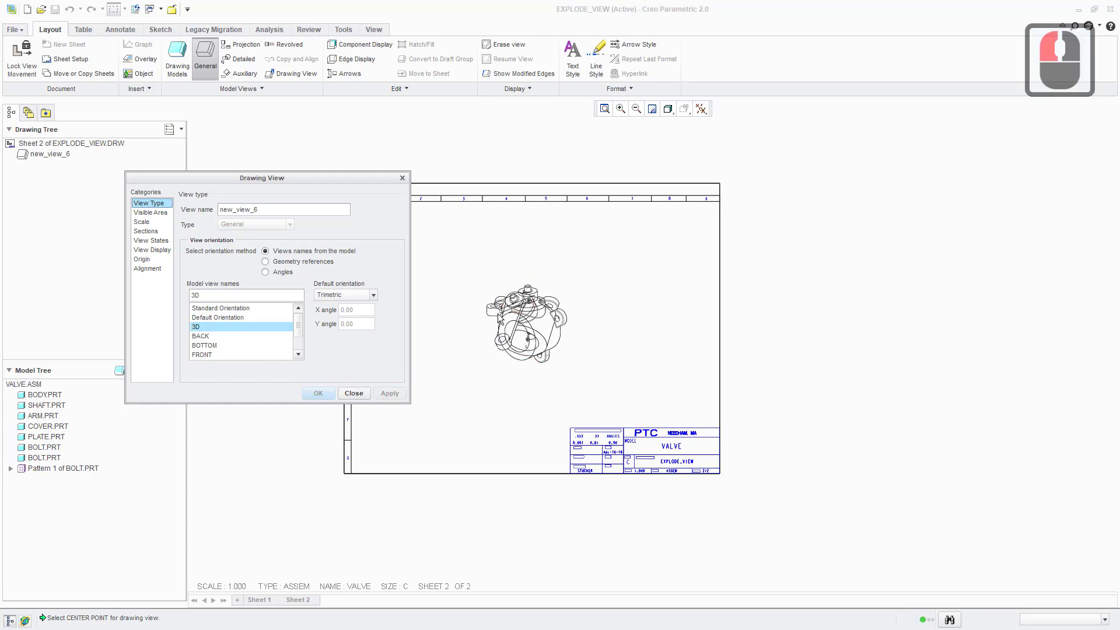
scroll(520, 330, up, 2)
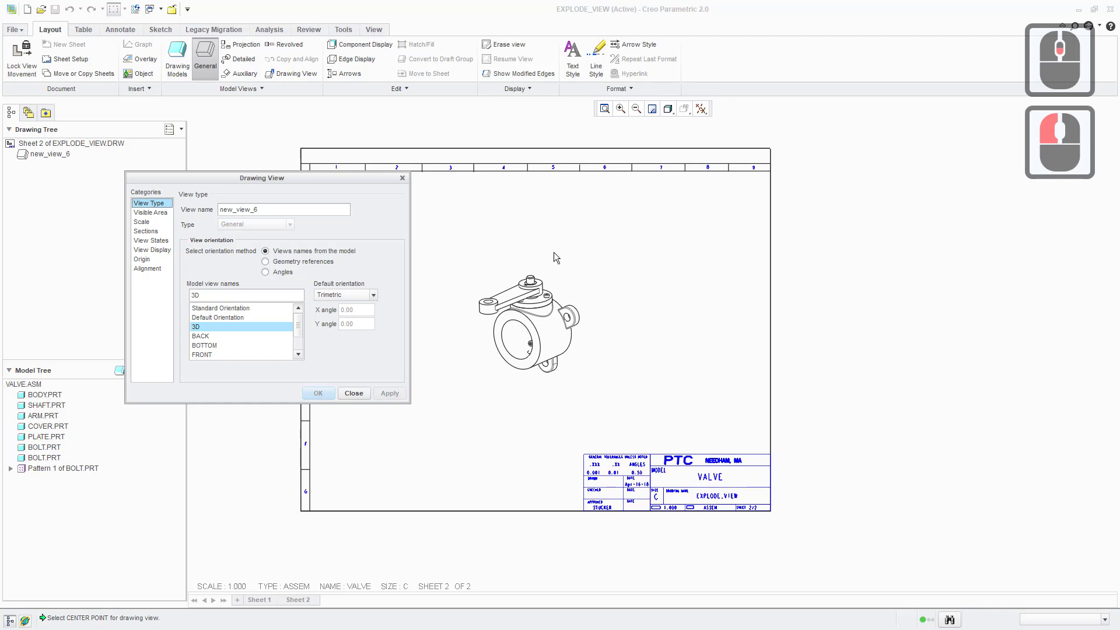
scroll(511, 337, up, 4)
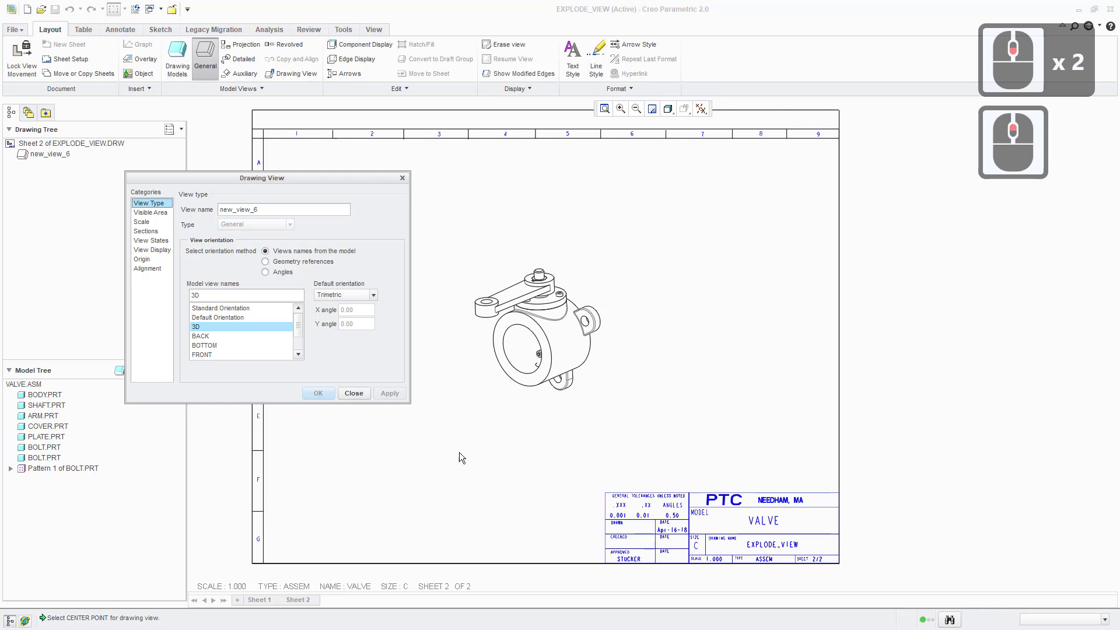
scroll(551, 345, up, 2)
scroll(625, 362, down, 2)
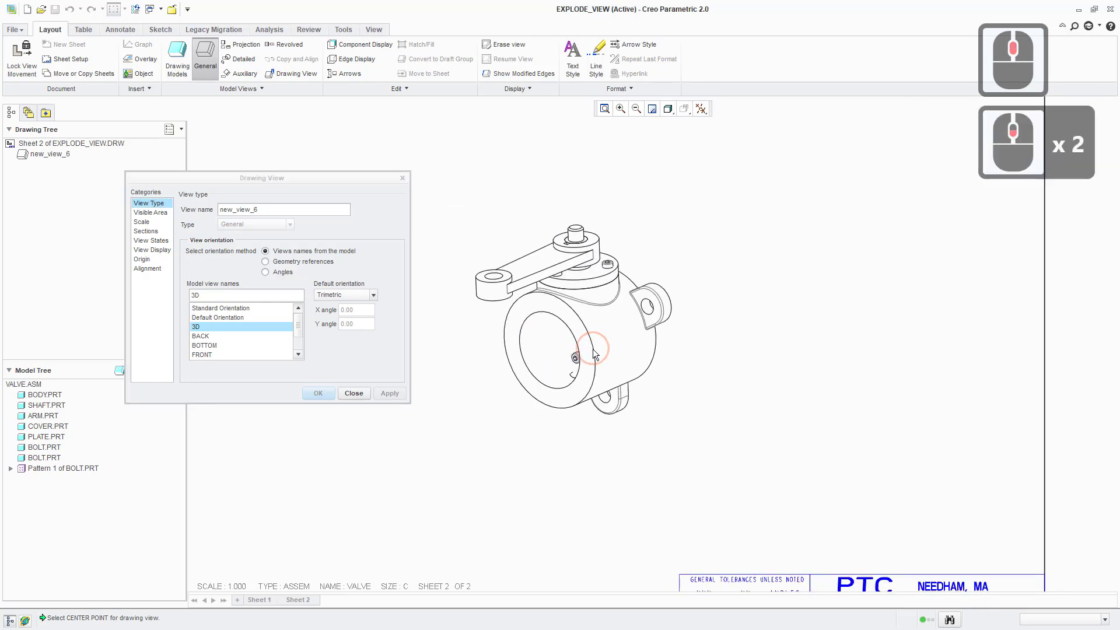
middle_drag(599, 331, 580, 332)
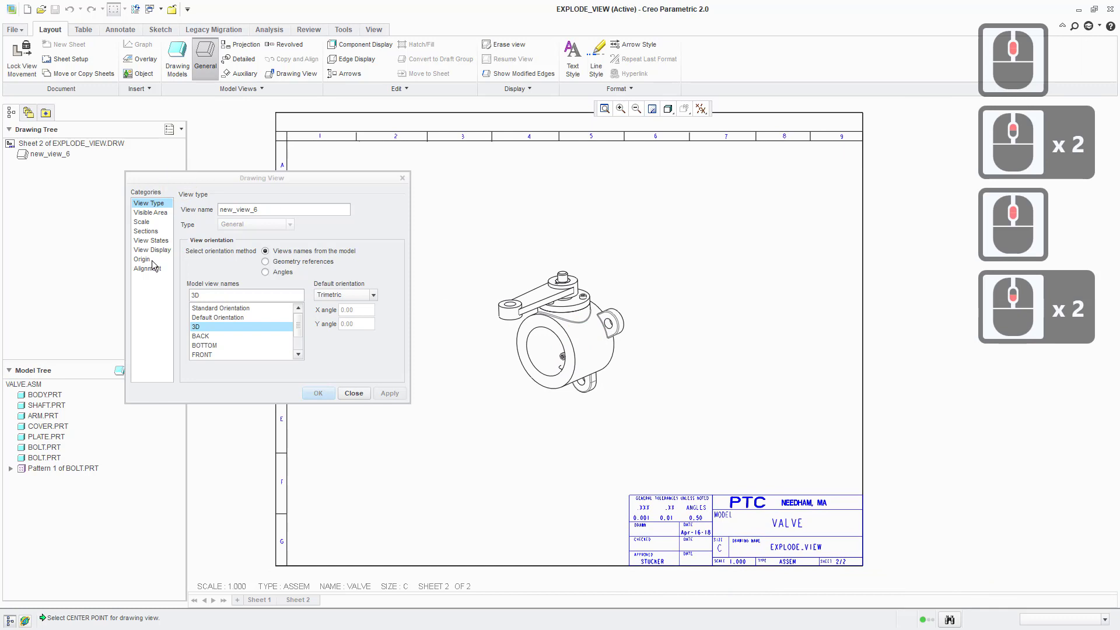
click(355, 391)
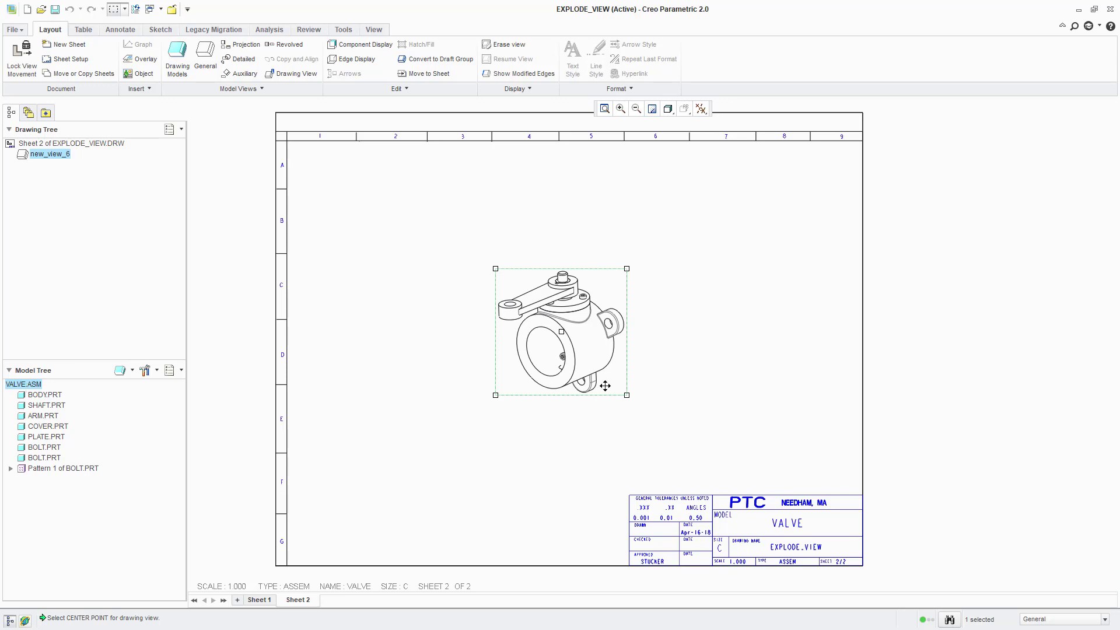
- Open the VALVE.ASM assembly model from the drawing and bring up its View Manager beside the model
right_click(26, 385)
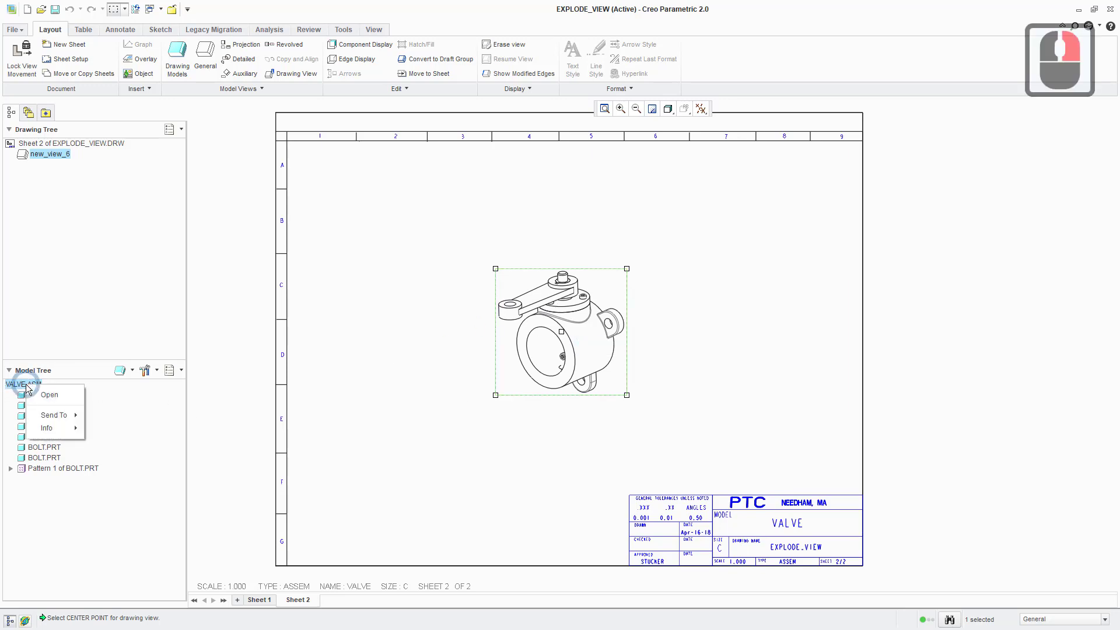
click(56, 398)
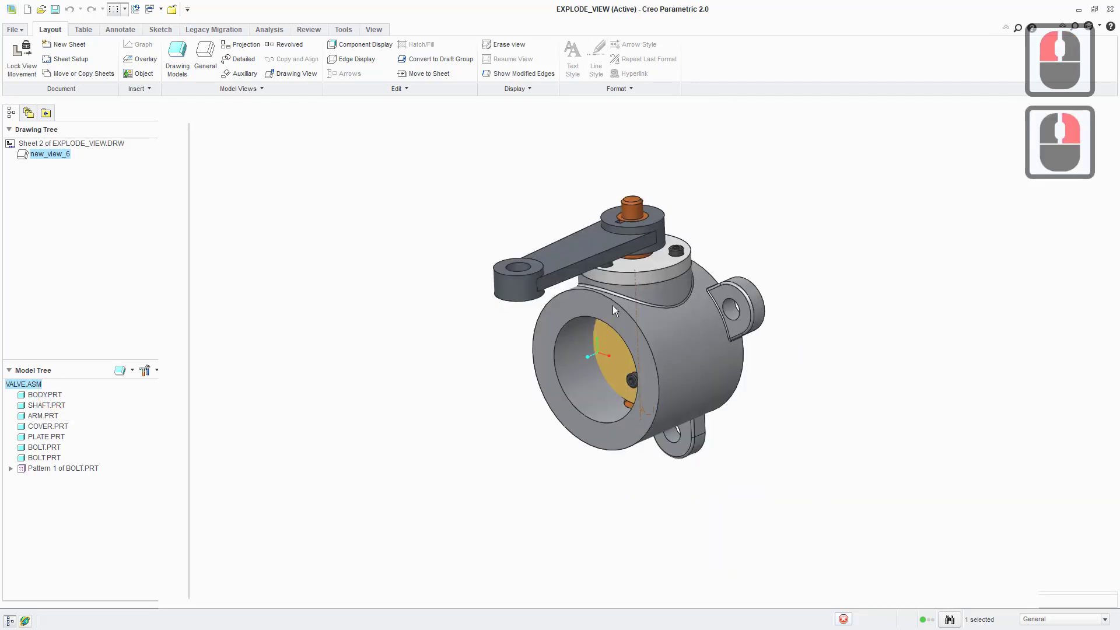
middle_drag(610, 285, 377, 322)
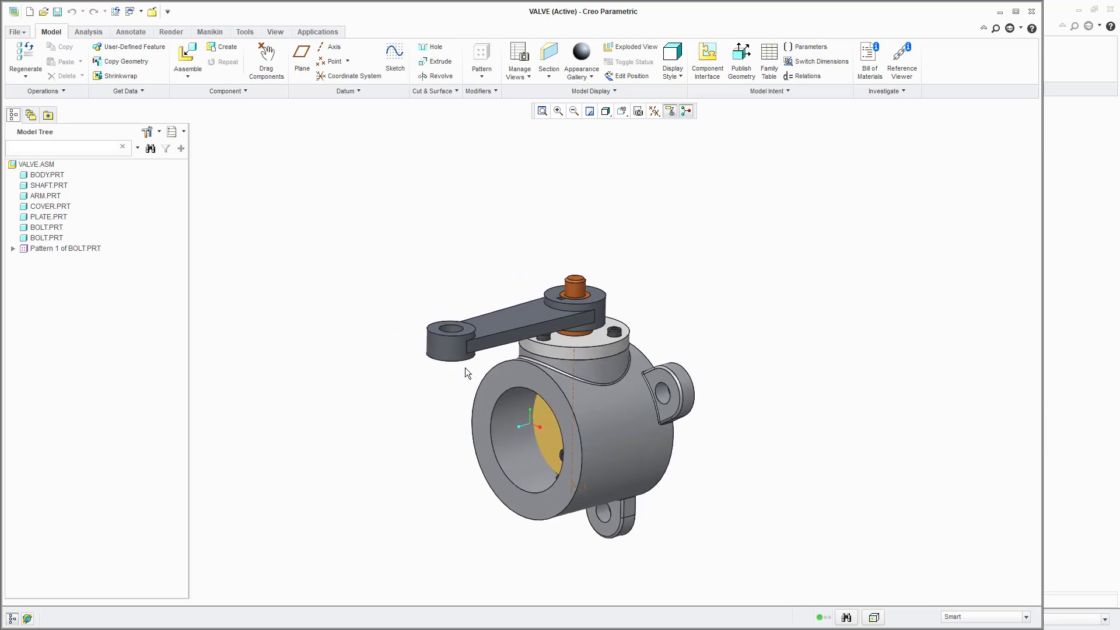
click(639, 114)
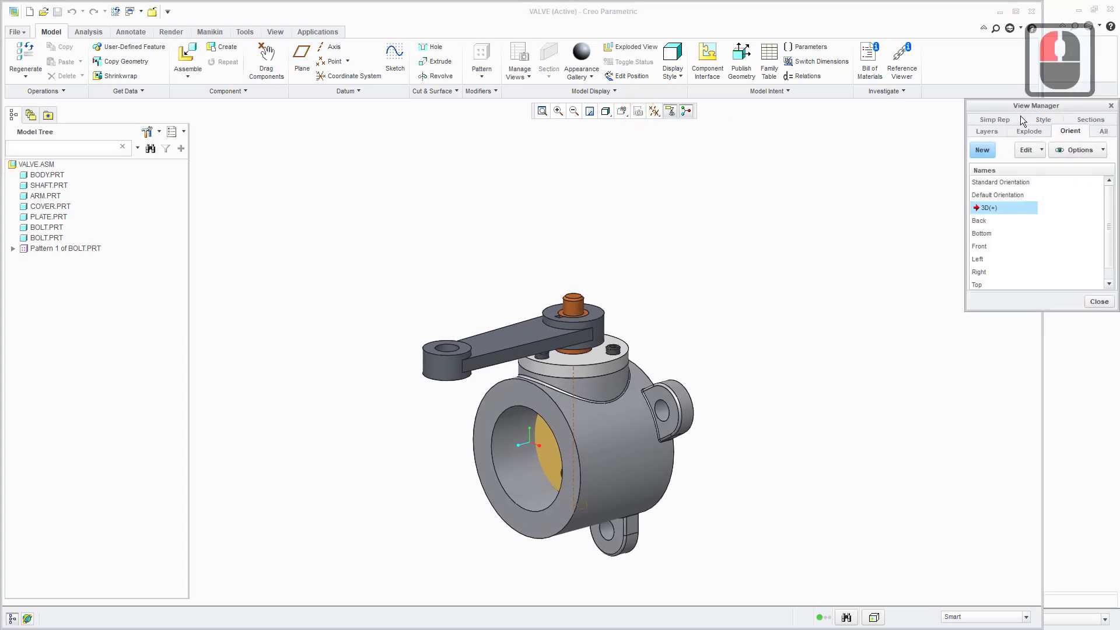
drag(1022, 108, 762, 134)
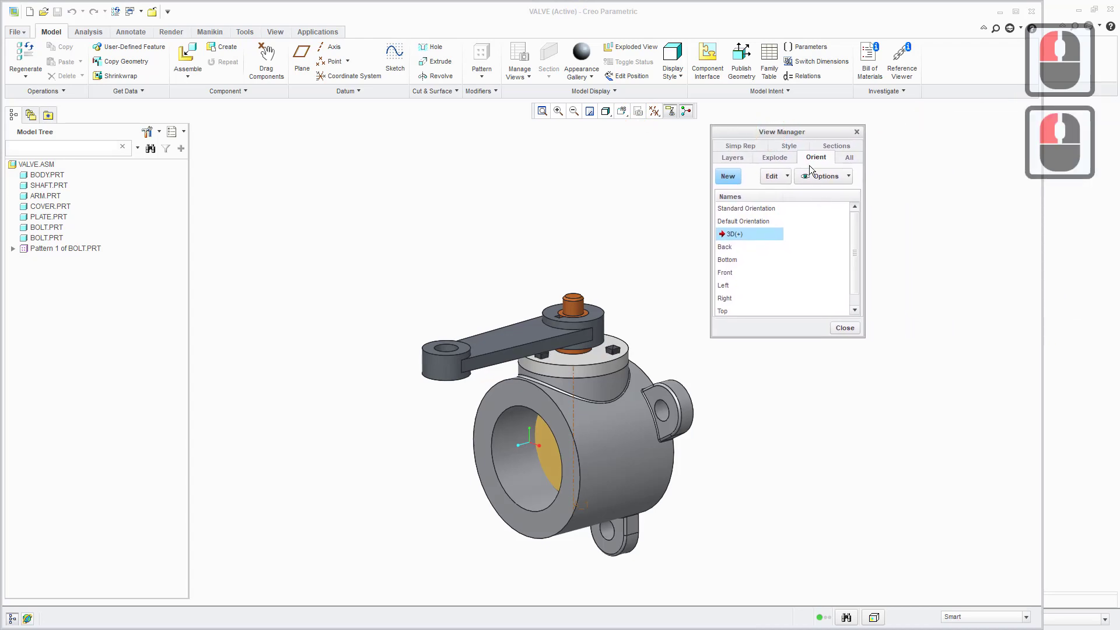
- Display the valve assembly in its saved Exp0001 explode state
click(778, 158)
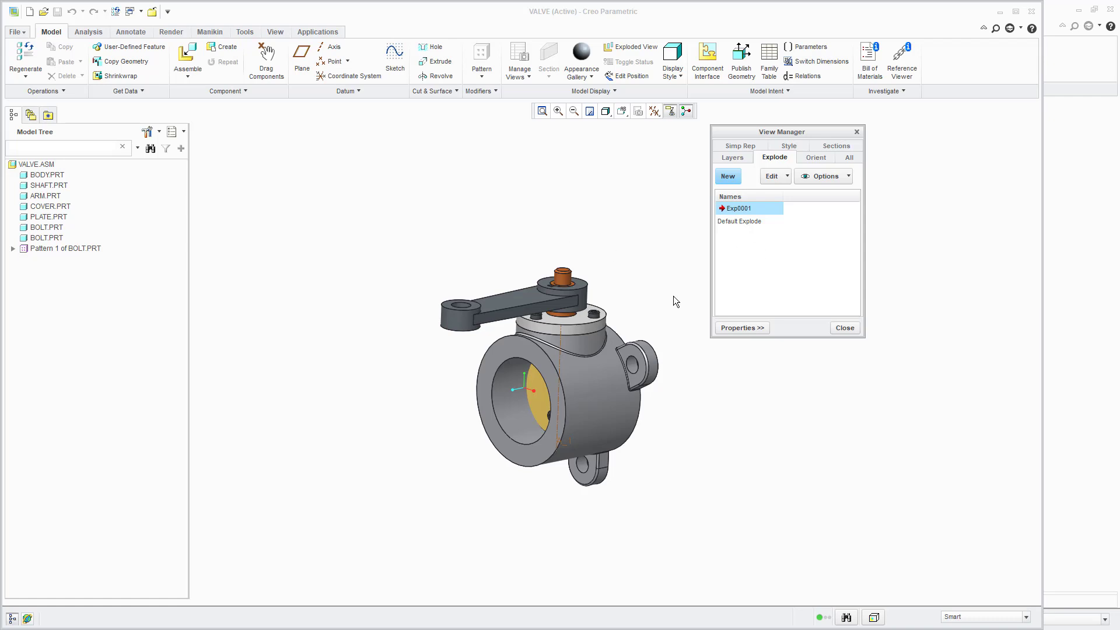
shift+middle_drag(487, 295, 471, 315)
shift+middle_drag(574, 348, 575, 361)
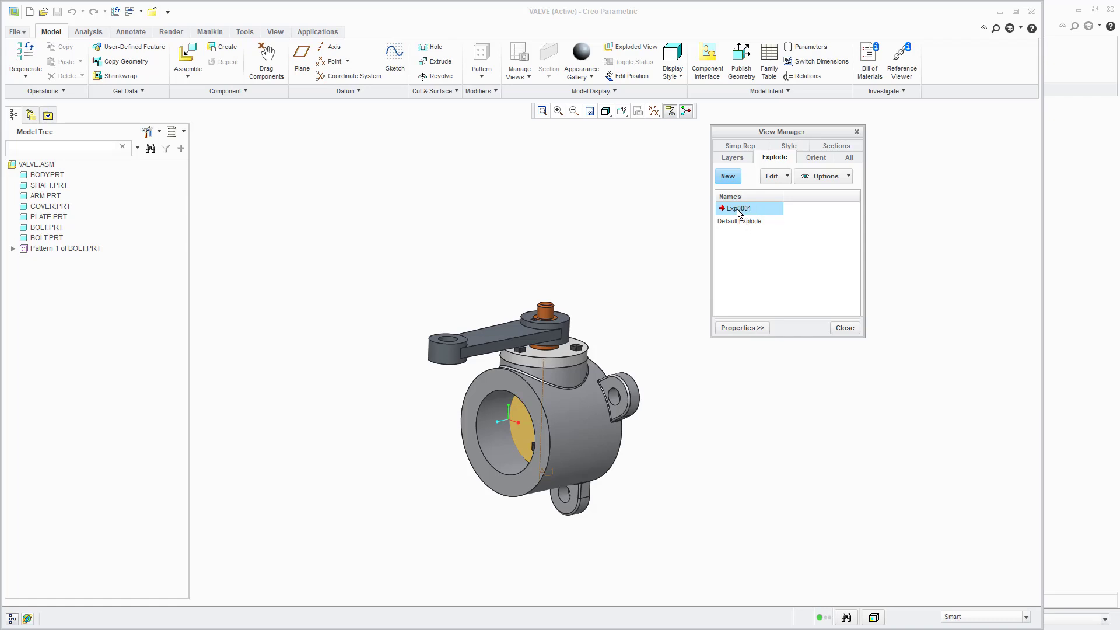
shift+middle_drag(614, 325, 610, 315)
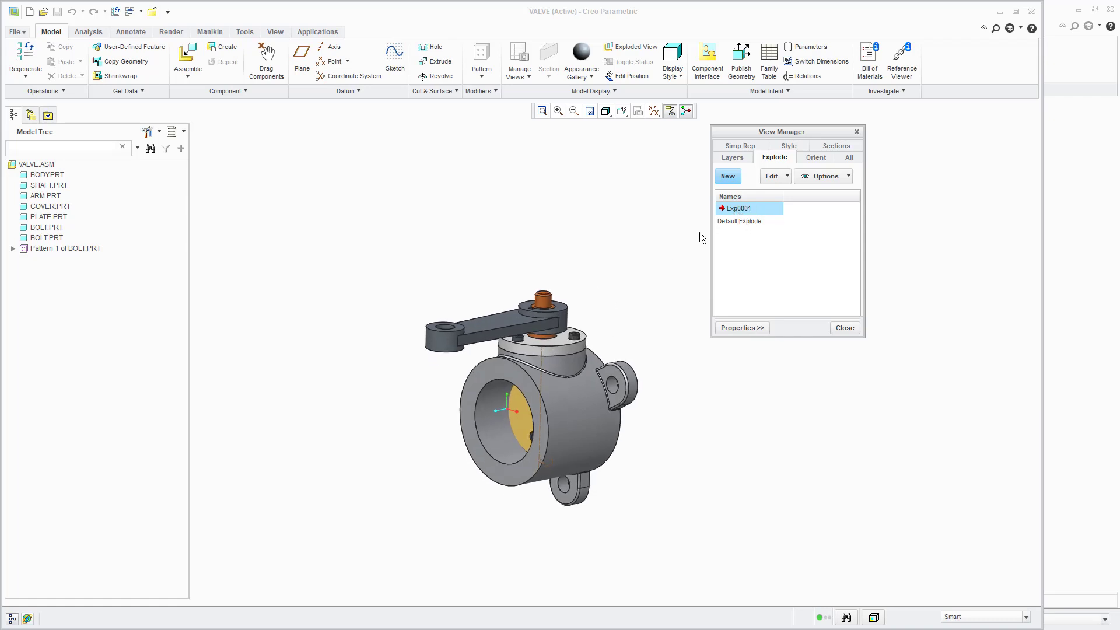
double_click(737, 211)
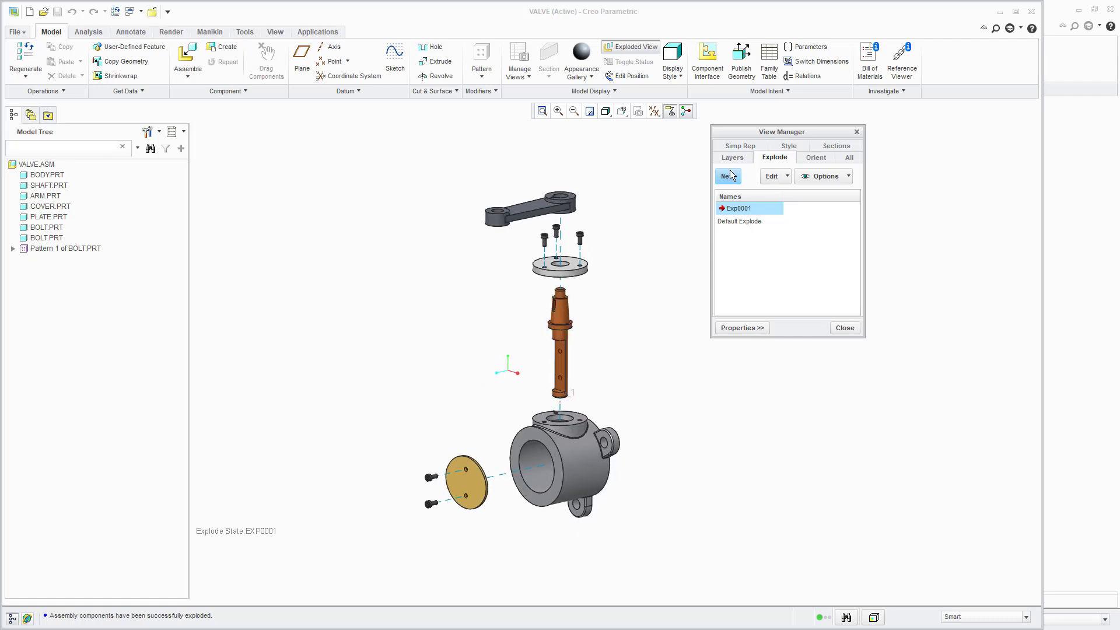
- Return the valve assembly to the saved 3D orientation through the View Manager
click(816, 157)
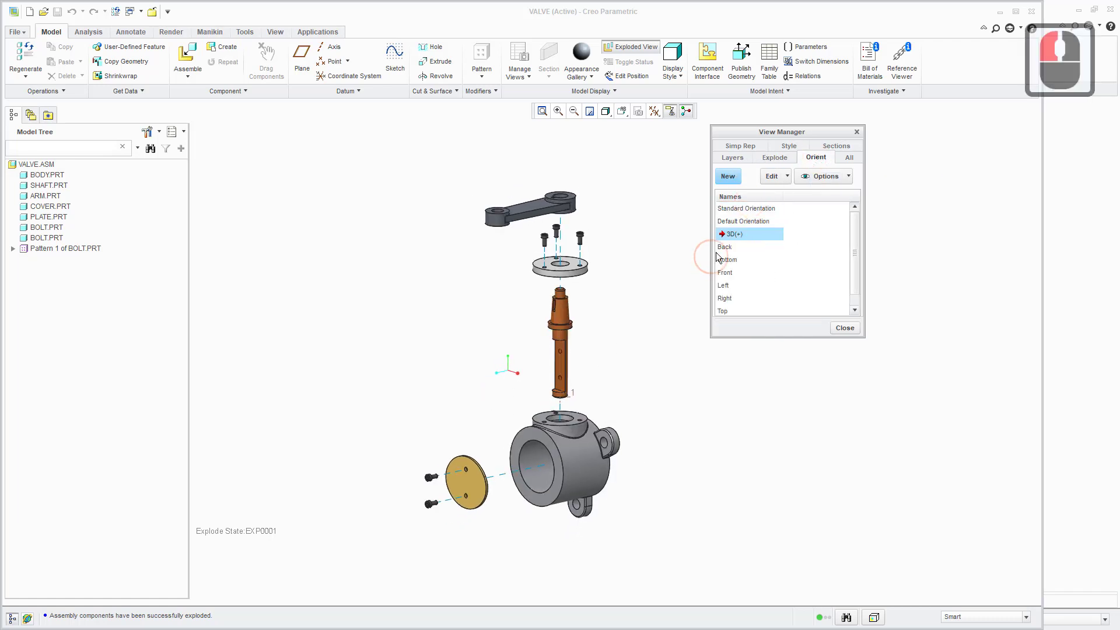
double_click(730, 234)
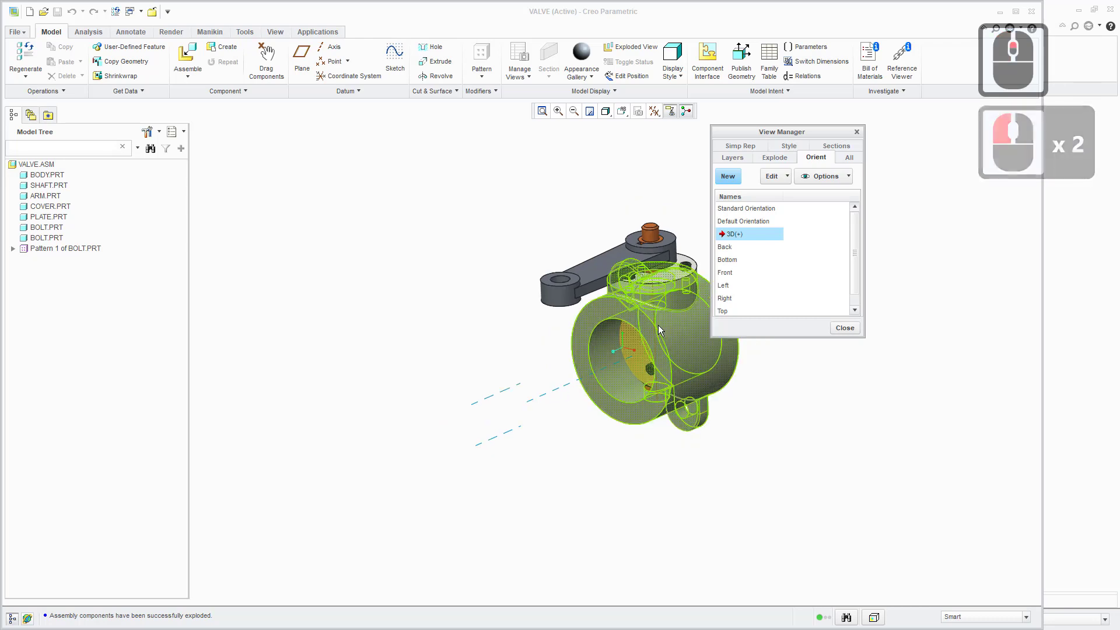
shift+middle_drag(665, 309, 512, 338)
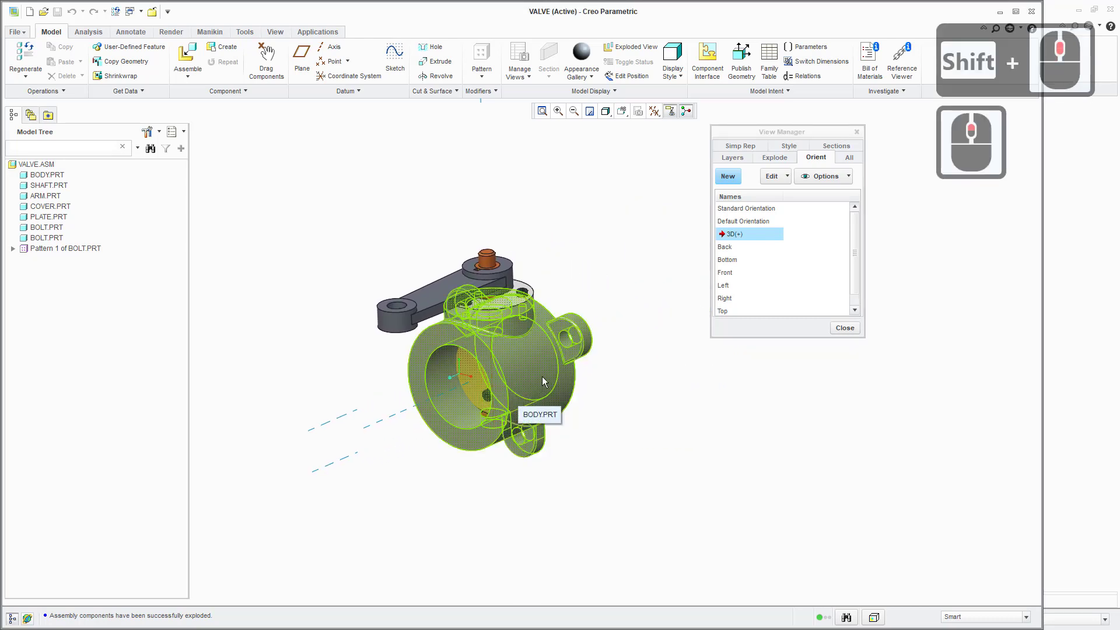
shift+middle_drag(506, 299, 512, 330)
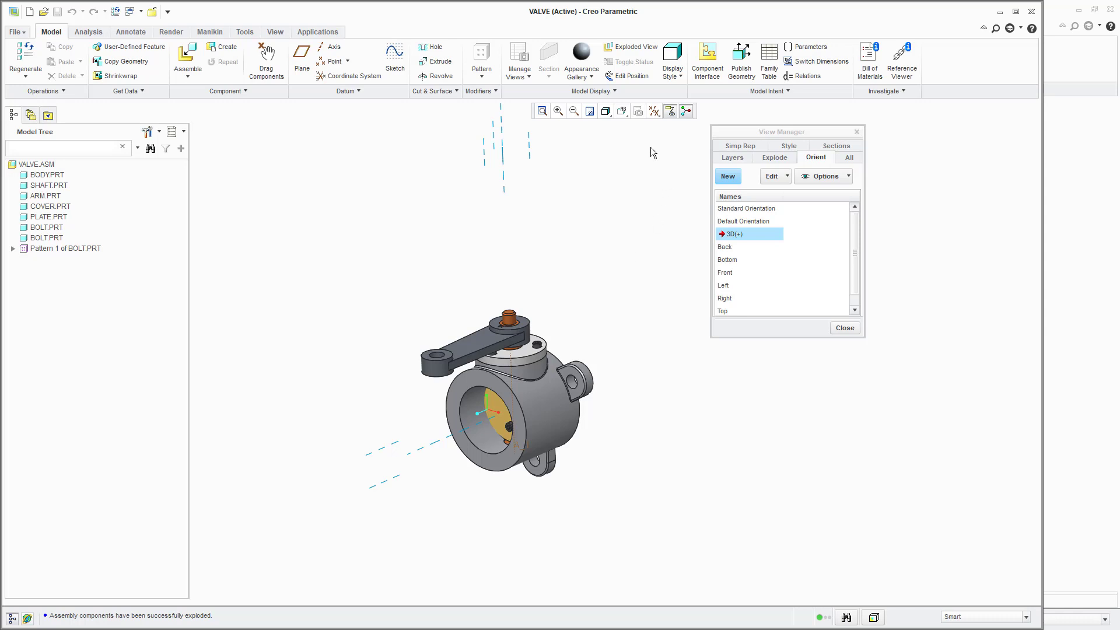
- Reapply the saved 3D orientation from the saved views list and examine the whole assembly with its explode lines
click(622, 114)
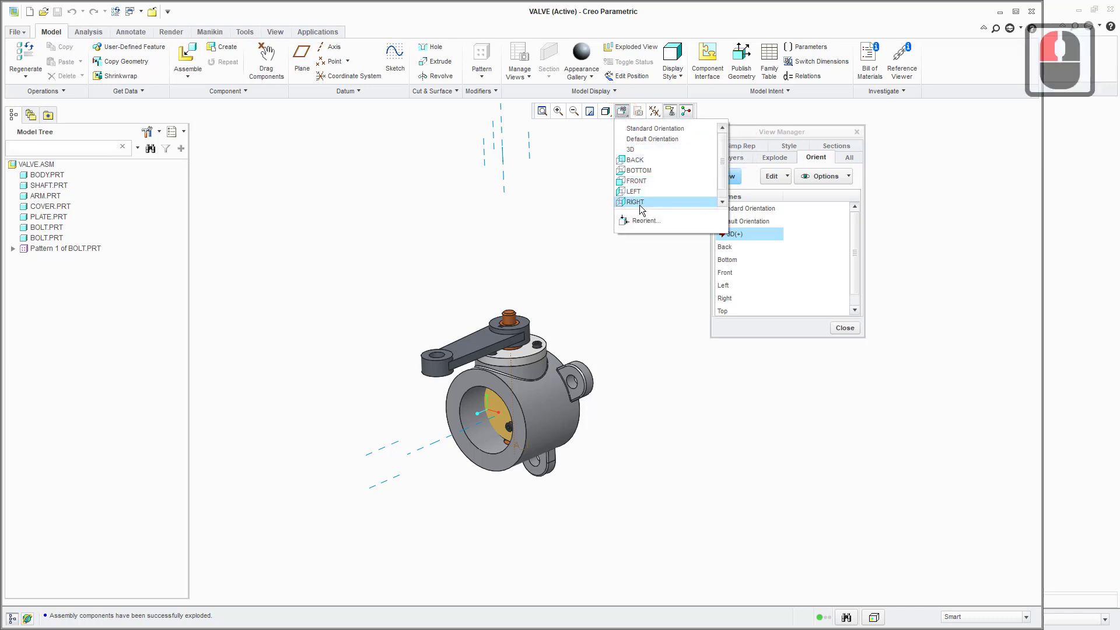
click(631, 151)
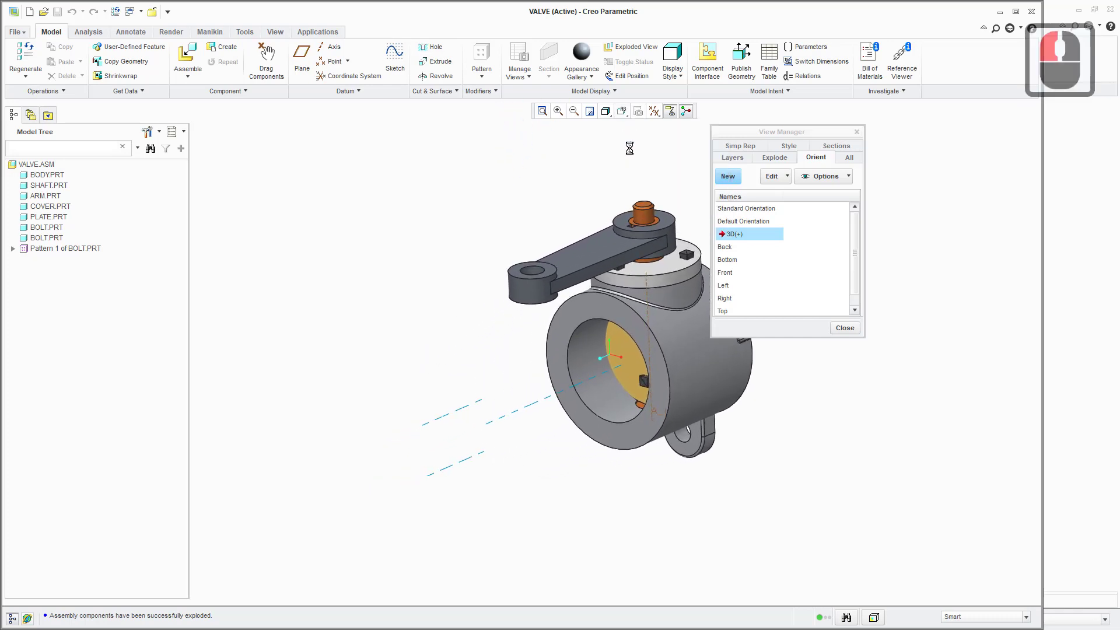
click(575, 213)
shift+middle_drag(574, 214, 482, 335)
scroll(447, 267, down, 4)
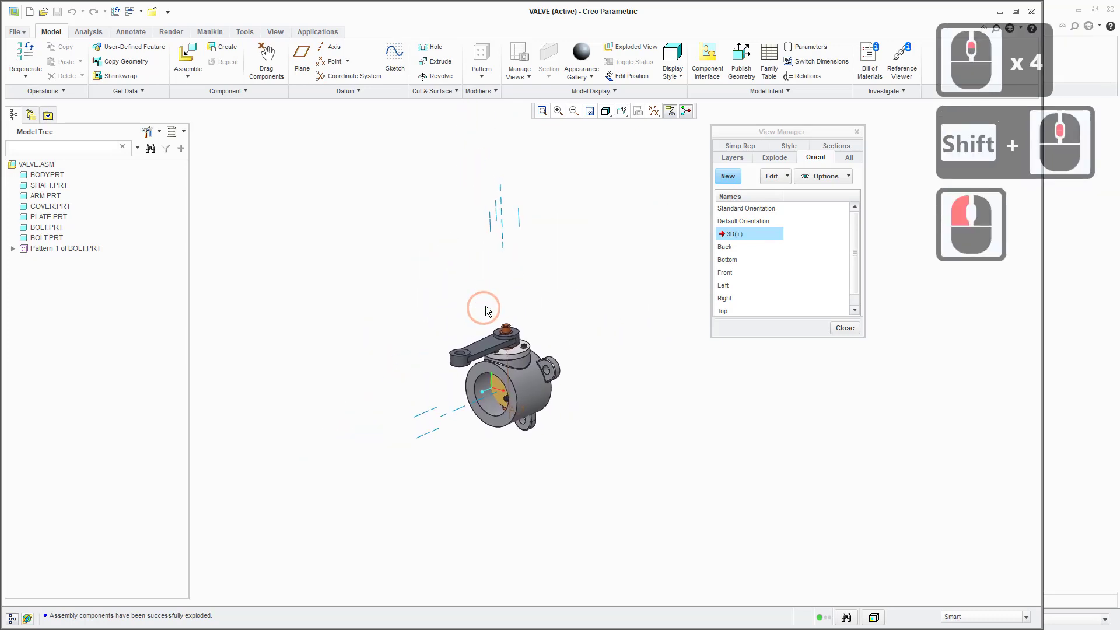
shift+middle_drag(527, 296, 525, 309)
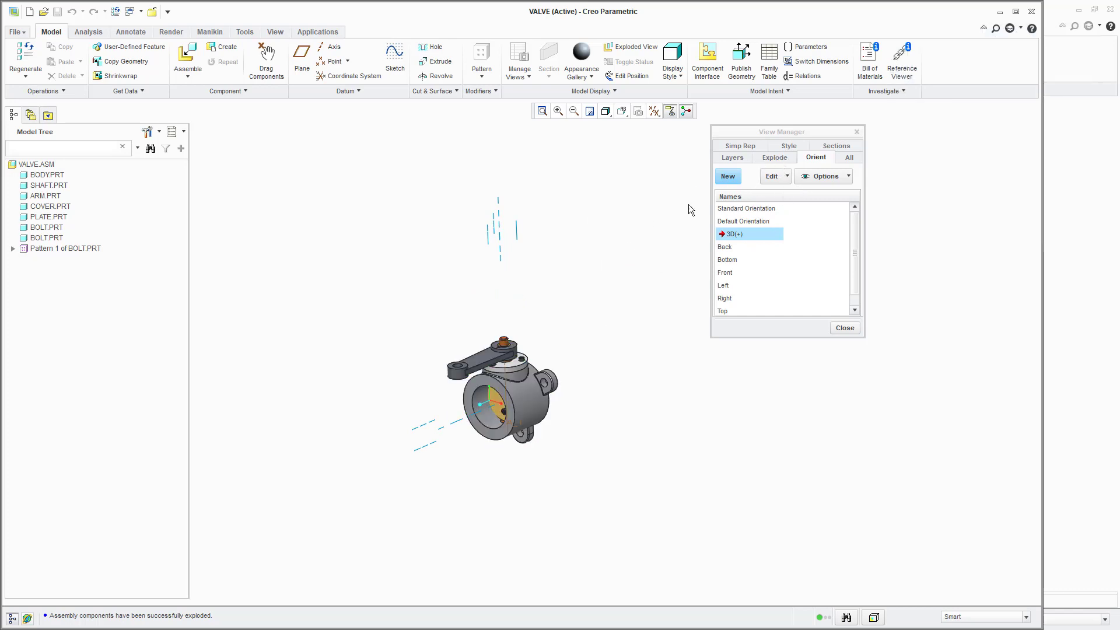
shift+middle_drag(550, 321, 578, 322)
scroll(567, 344, up, 2)
scroll(559, 354, down, 2)
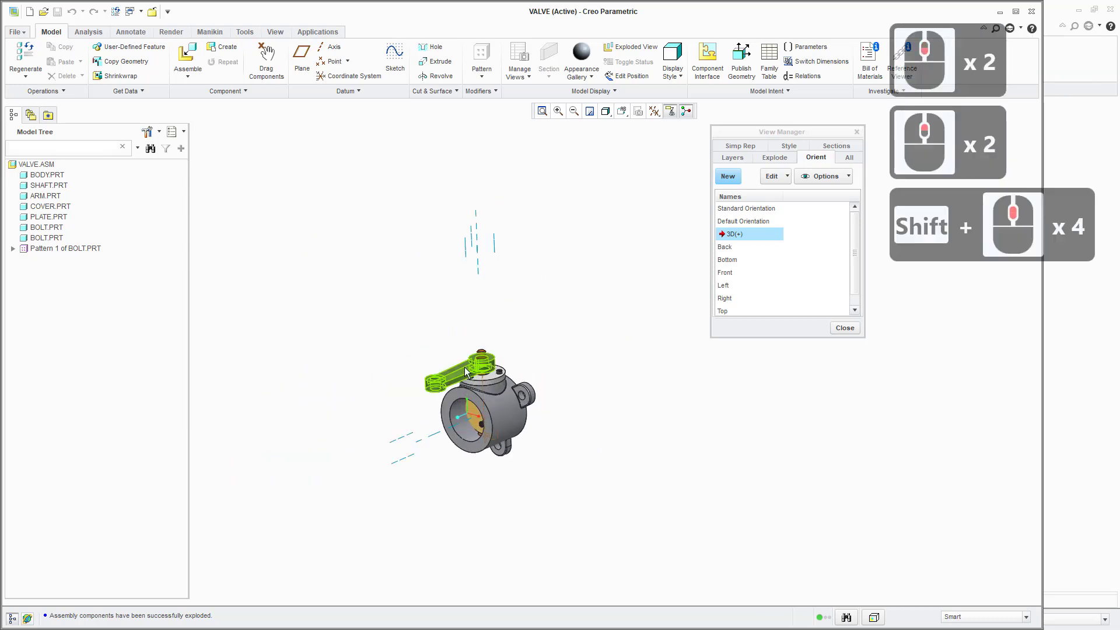
- Rotate the valve freely to another angle, then restore the saved 3D orientation
mouse_move(466, 372)
middle_down()
mouse_move(555, 342)
mouse_move(490, 343)
mouse_move(475, 327)
mouse_move(532, 330)
middle_up()
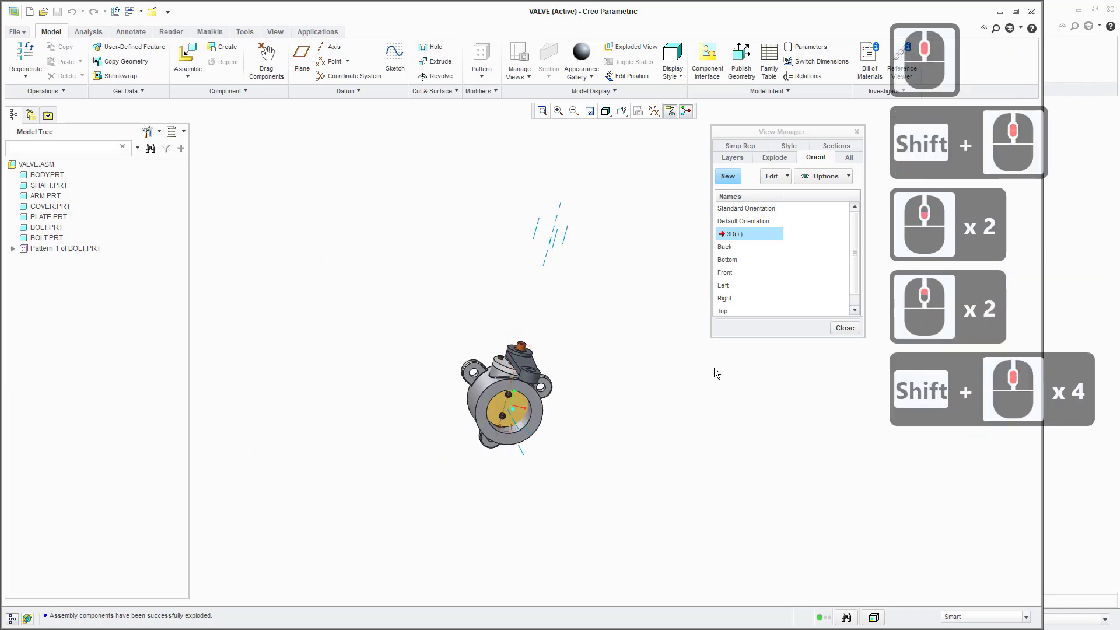
double_click(728, 234)
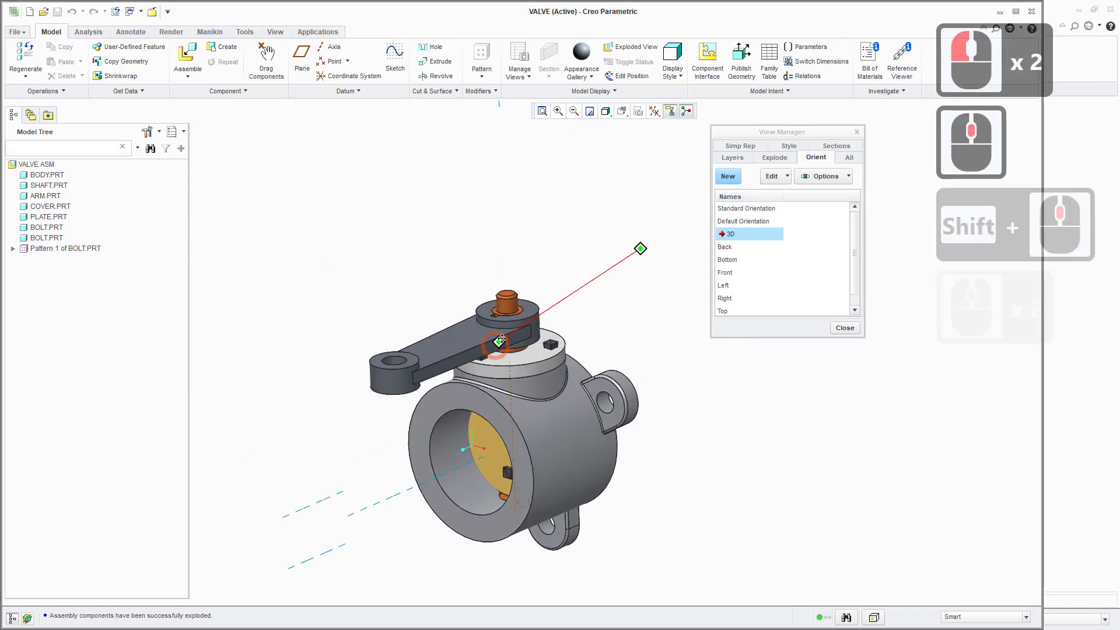
scroll(564, 332, down, 5)
shift+middle_drag(564, 327, 563, 329)
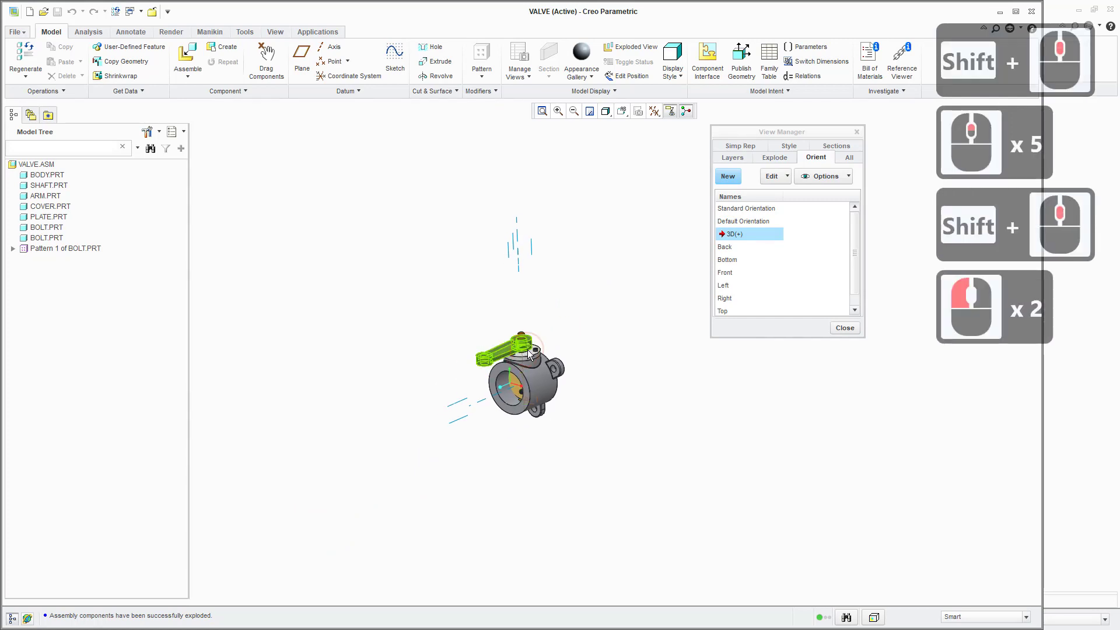
- Delete the saved Exp0001 explode state from the valve assembly
click(774, 158)
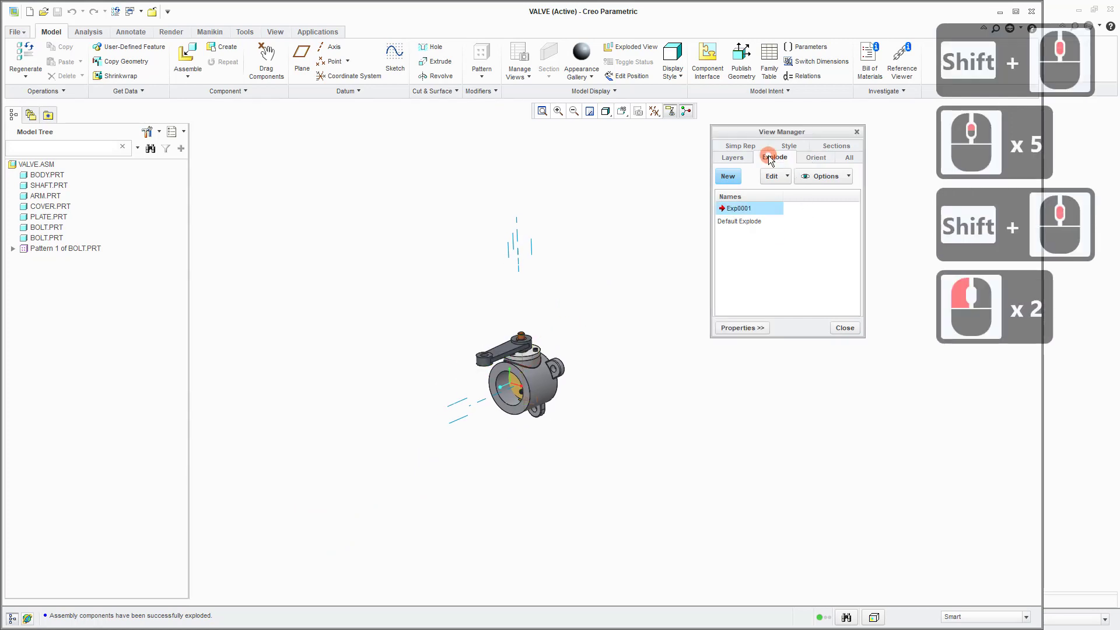
right_click(739, 210)
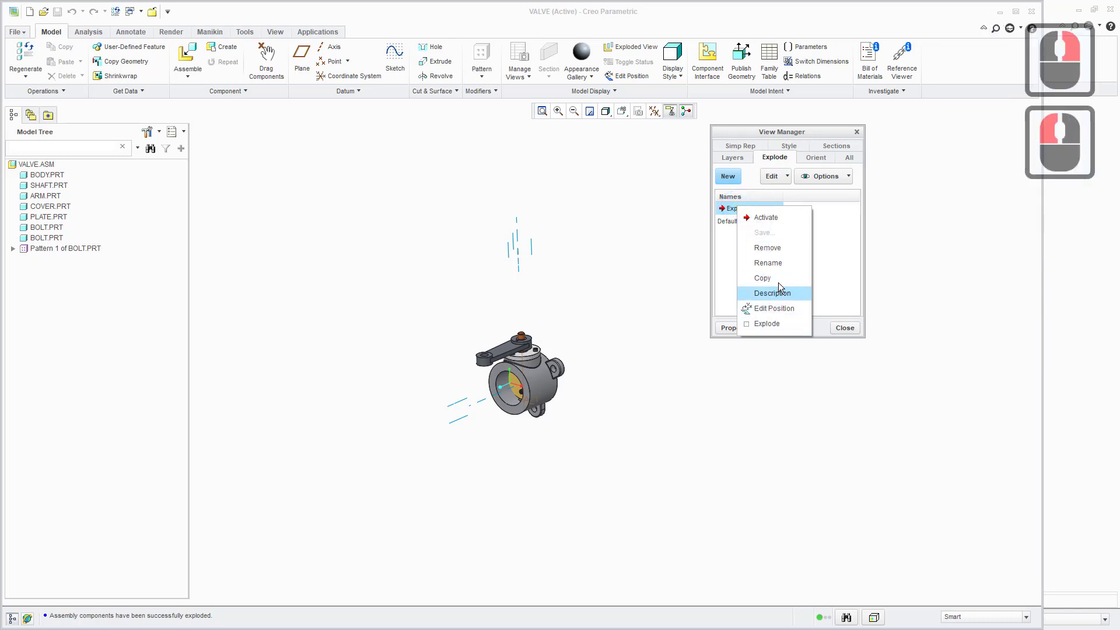
click(785, 248)
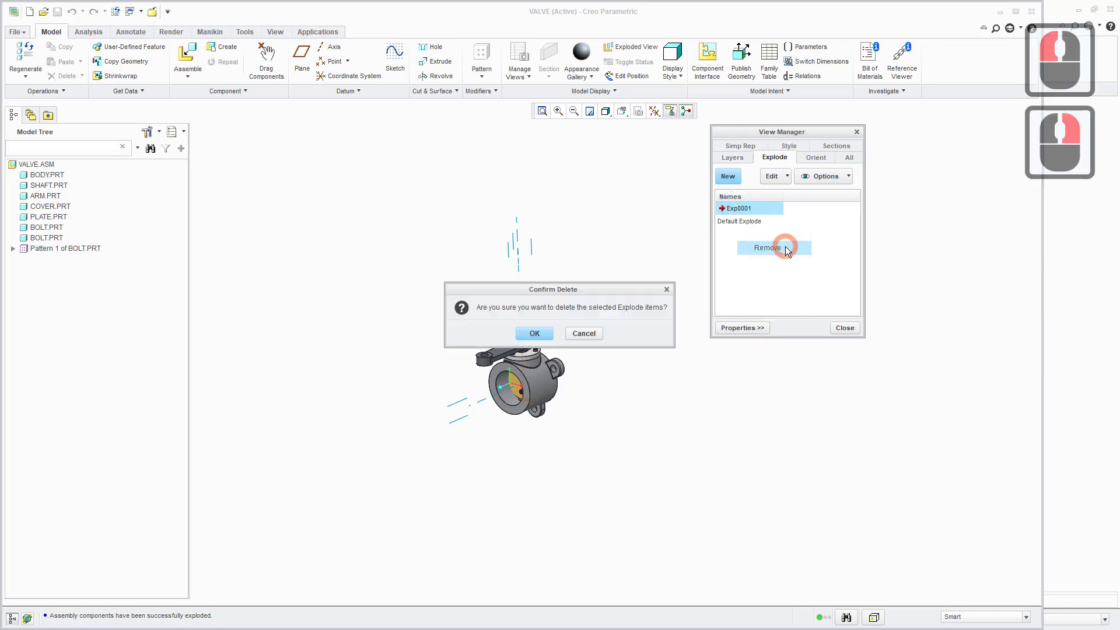
click(540, 333)
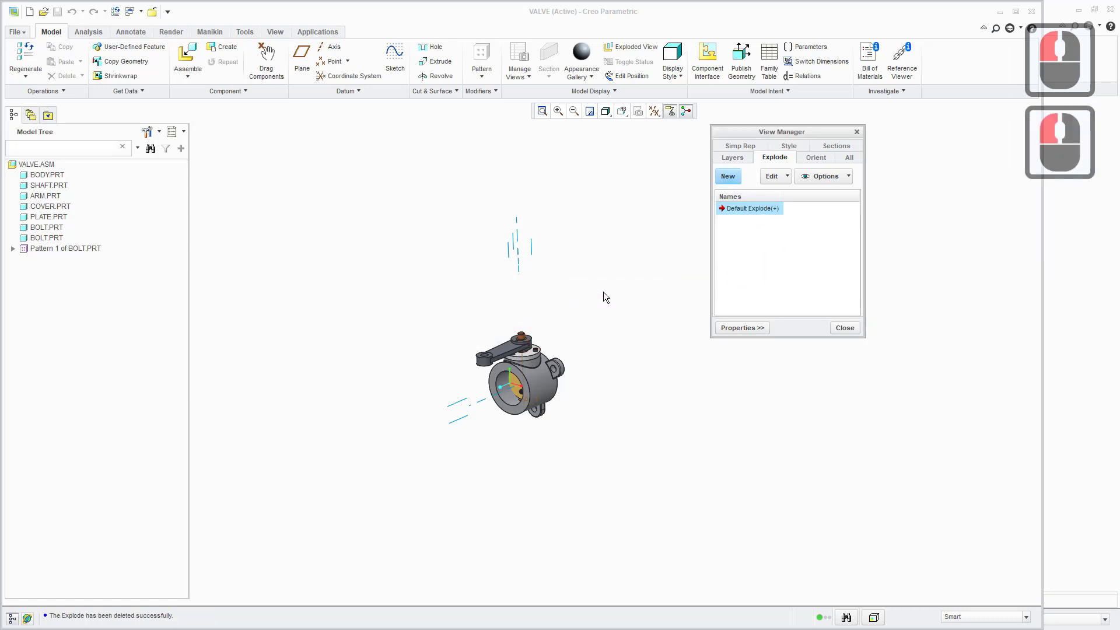
- Create a new explode state named EX1 without saving the modified Default Explode state
click(727, 177)
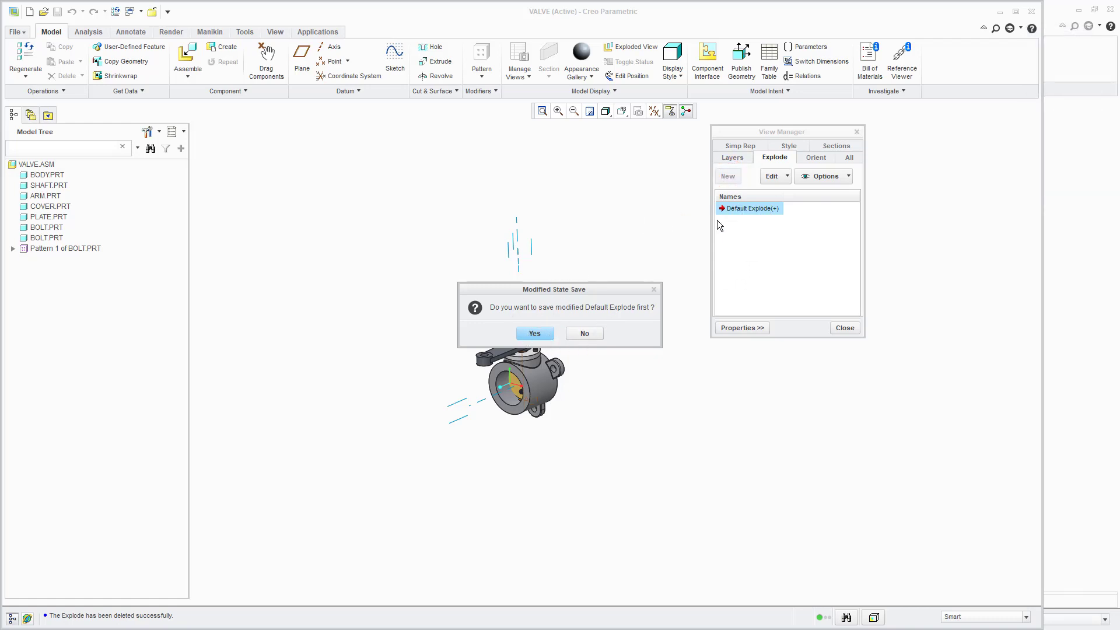
click(584, 334)
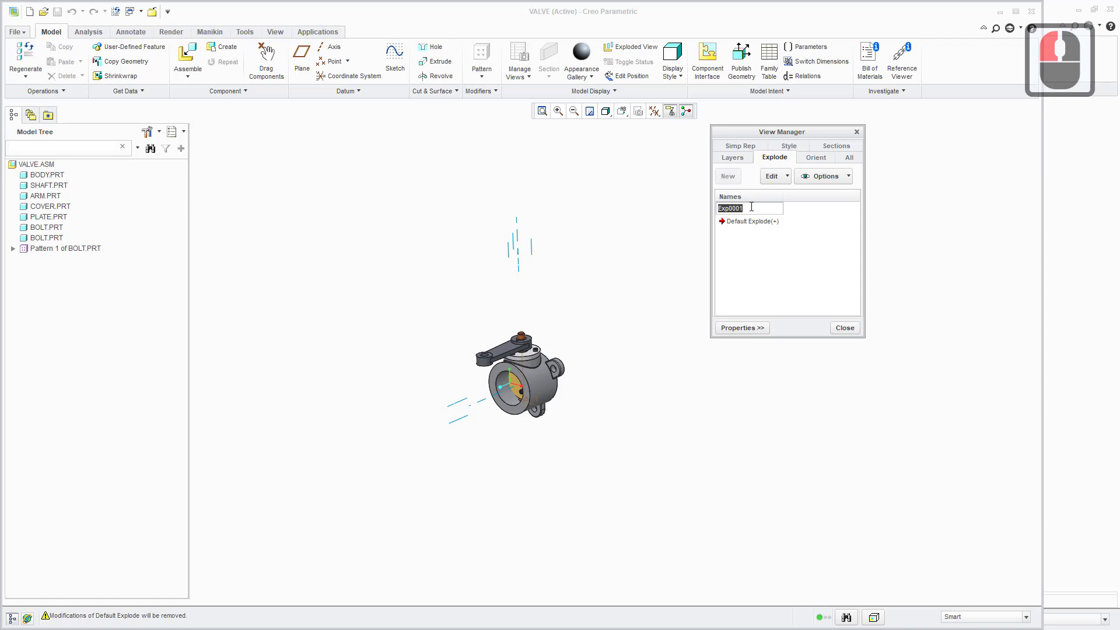
text(EX1)
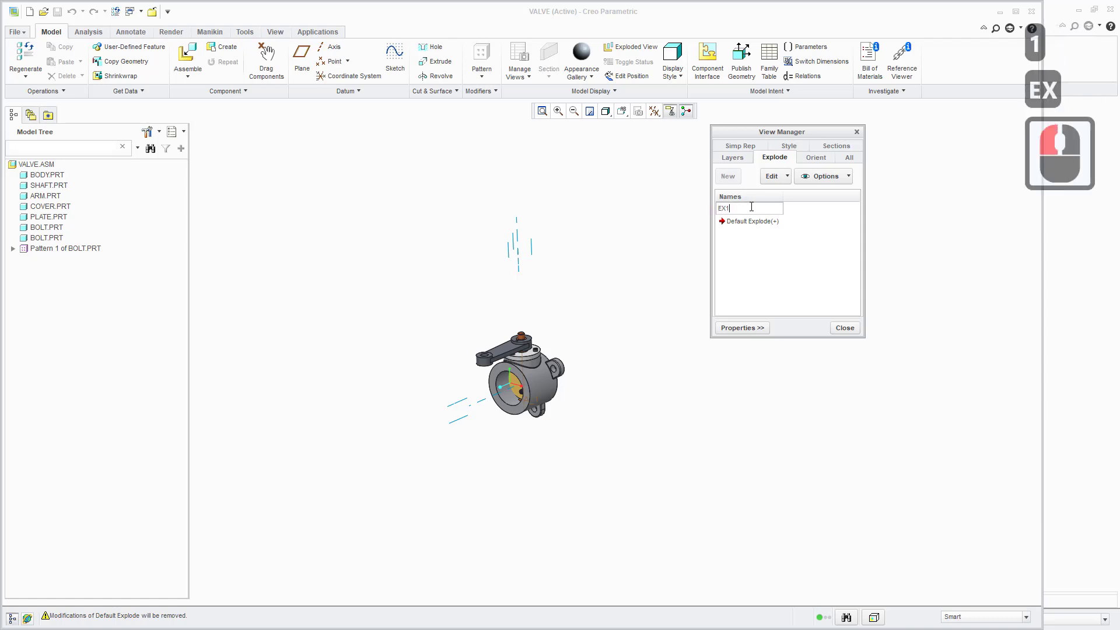
key(Return)
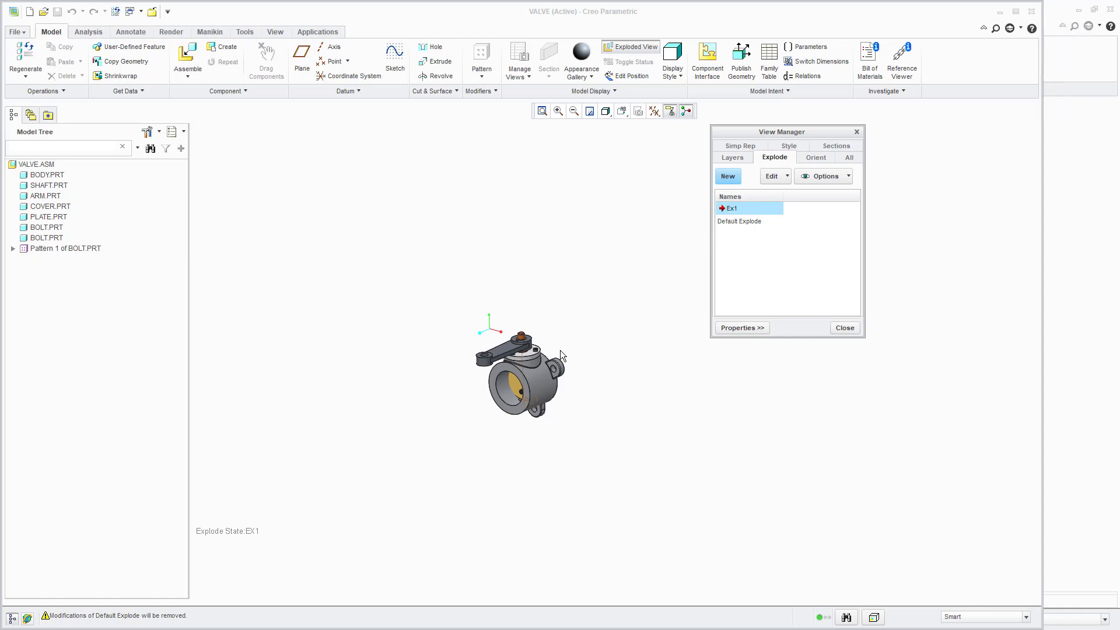
- Start editing the component positions of explode state EX1 and move the arm straight up by about 271 units
shift+middle_drag(529, 359, 552, 394)
scroll(535, 315, down, 6)
scroll(542, 371, up, 2)
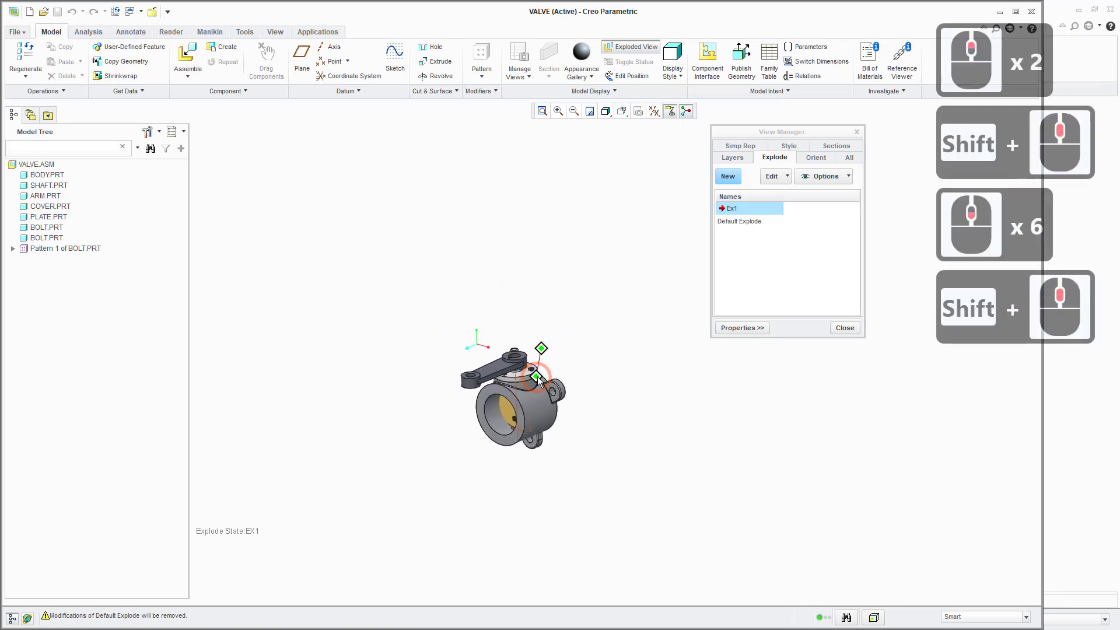
right_click(733, 211)
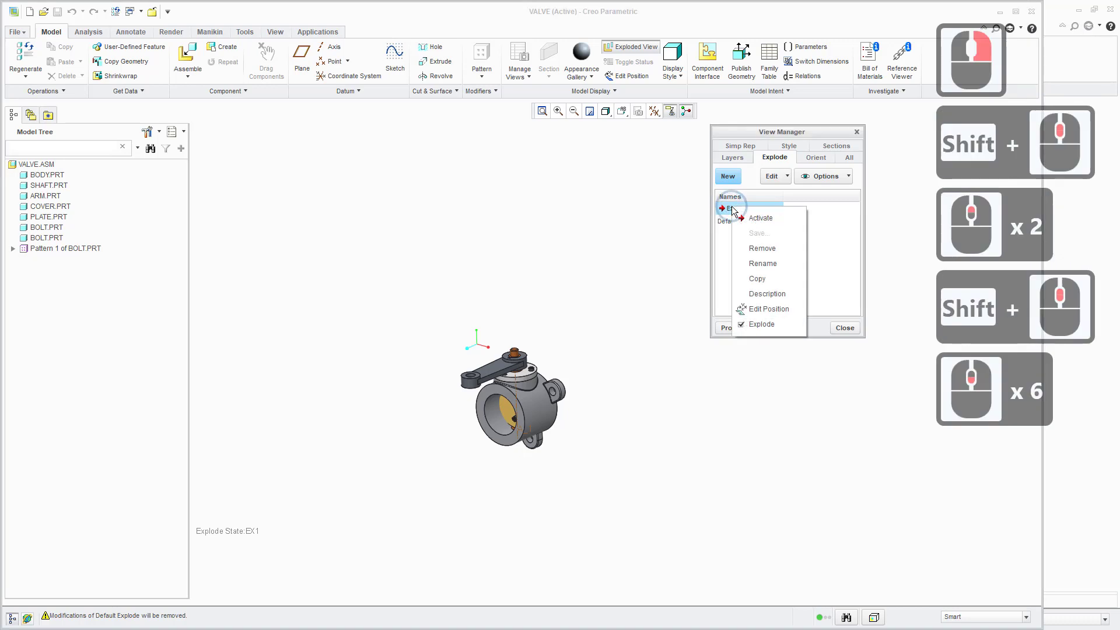
click(763, 310)
click(464, 327)
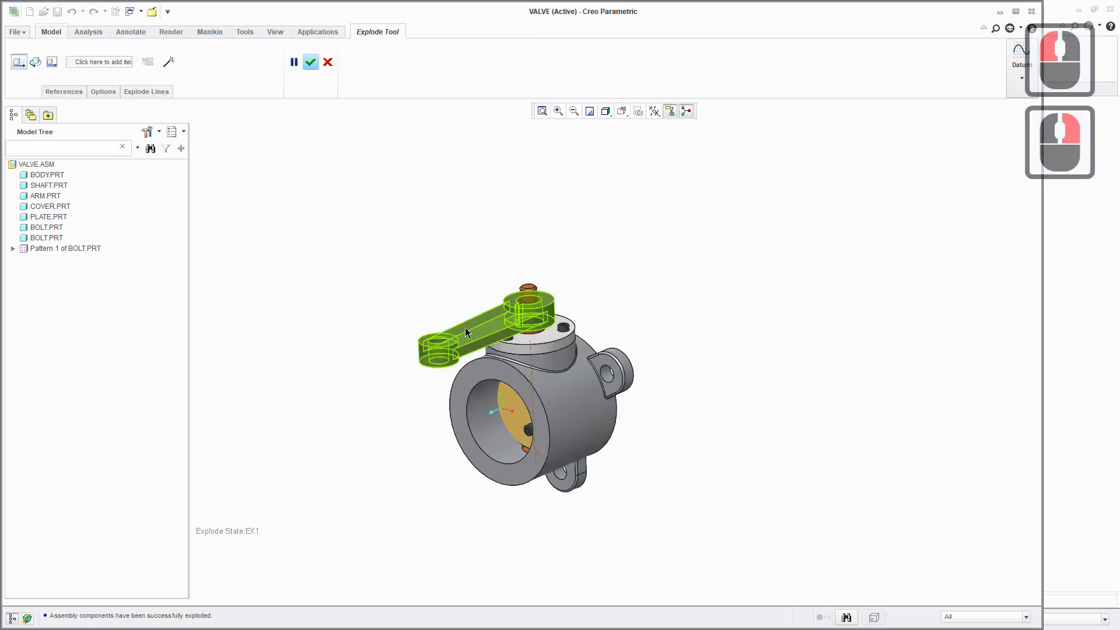
click(476, 324)
scroll(475, 322, up, 2)
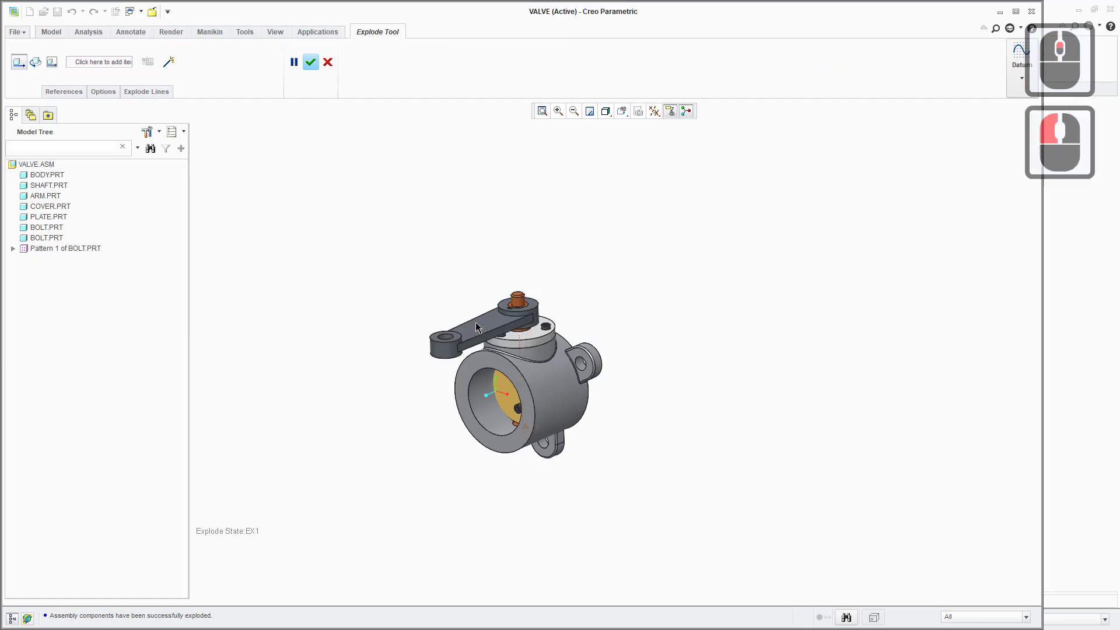
shift+middle_drag(461, 300, 481, 328)
scroll(471, 330, up, 2)
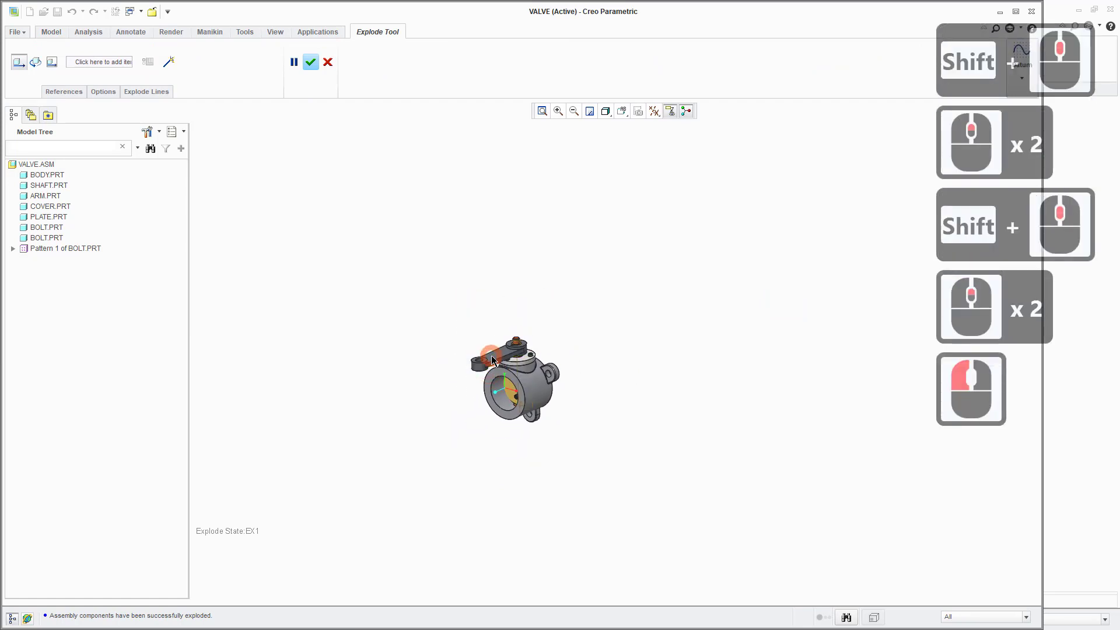
click(492, 357)
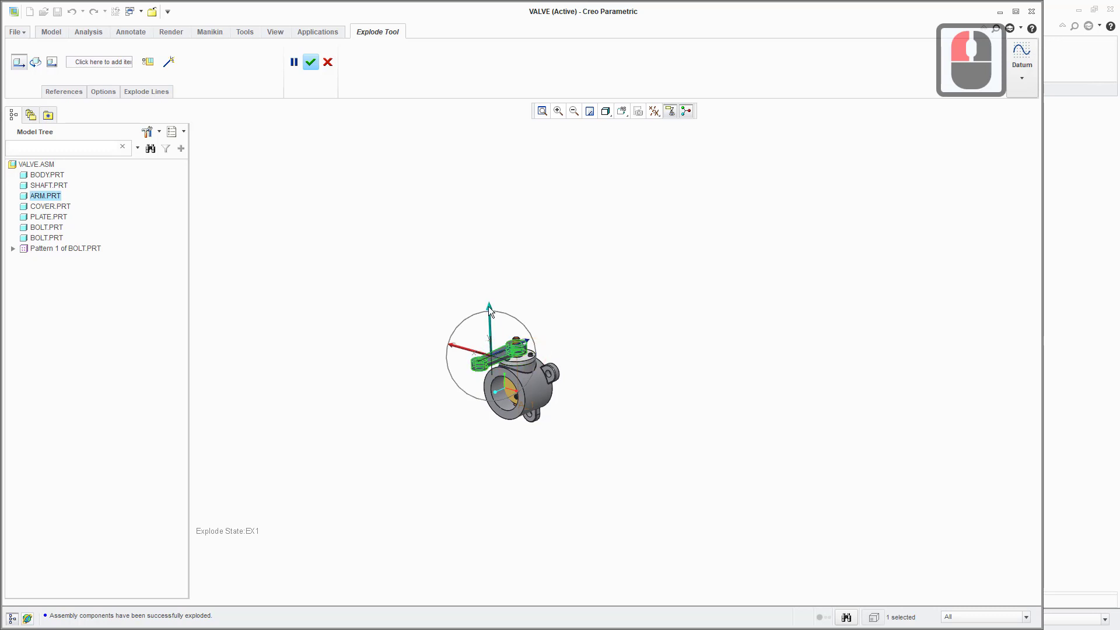
click(484, 362)
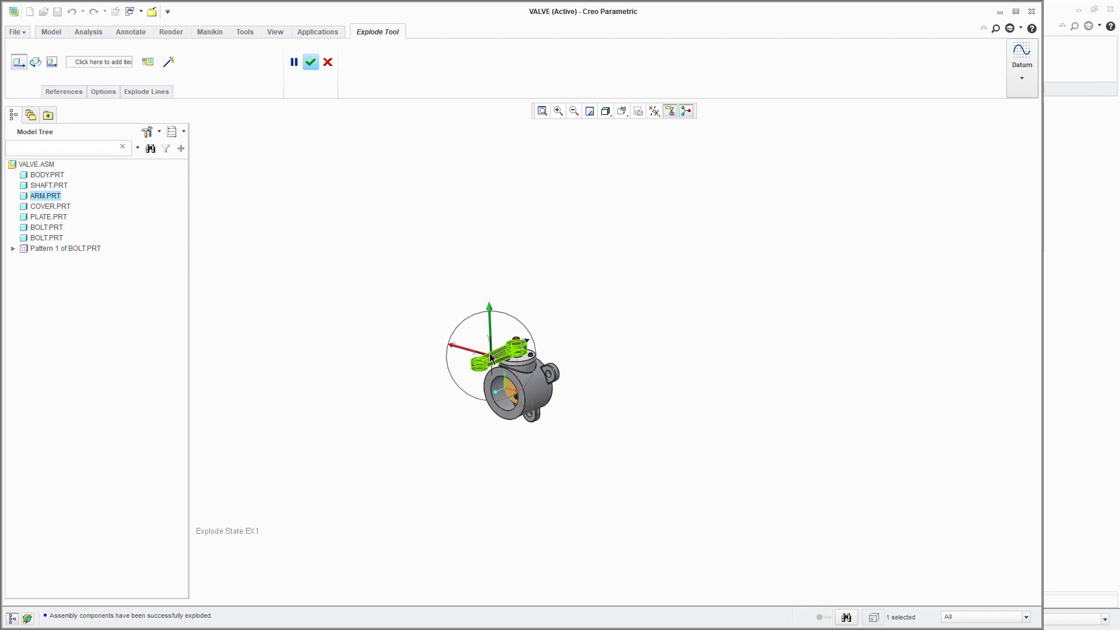
drag(491, 314, 491, 121)
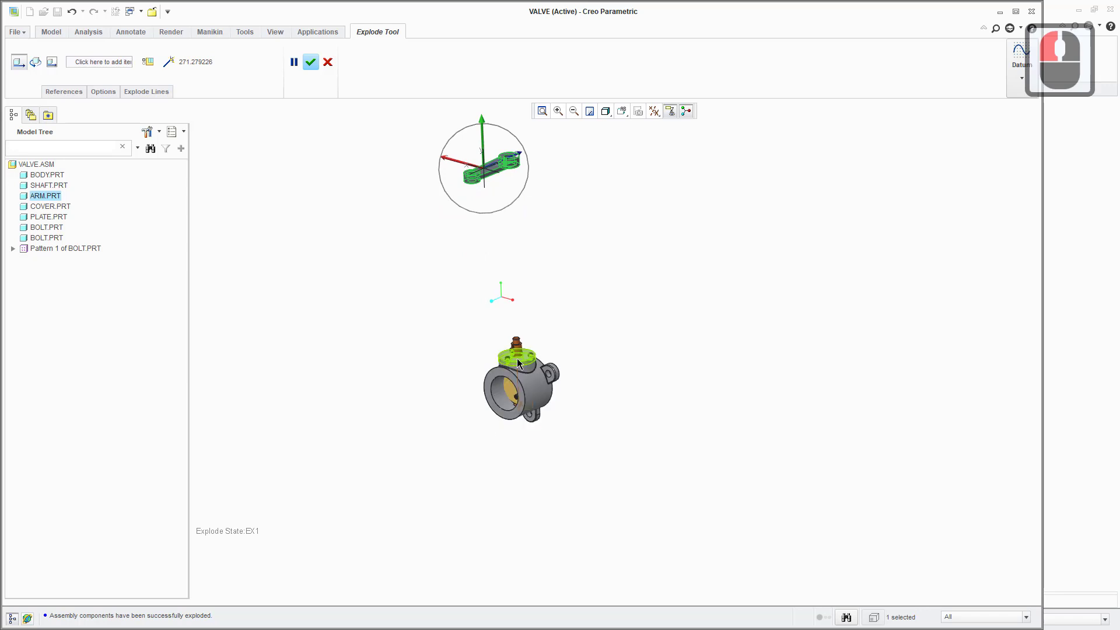
- Move the shaft, cover and three cover bolts together straight up by about 114 units, out of the valve body
scroll(517, 363, up, 8)
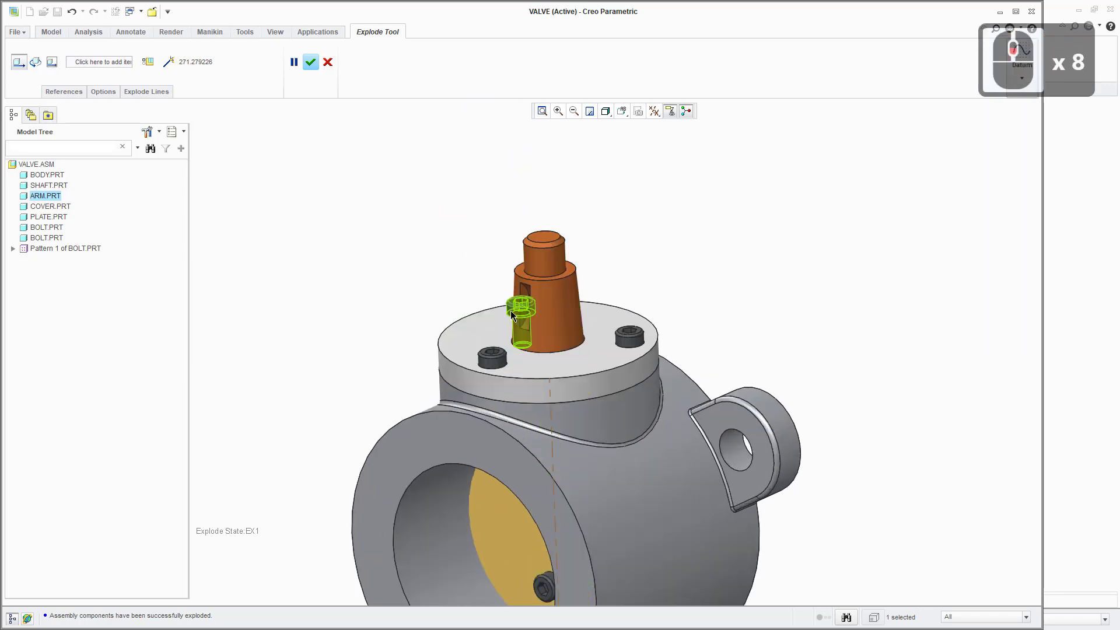
click(510, 313)
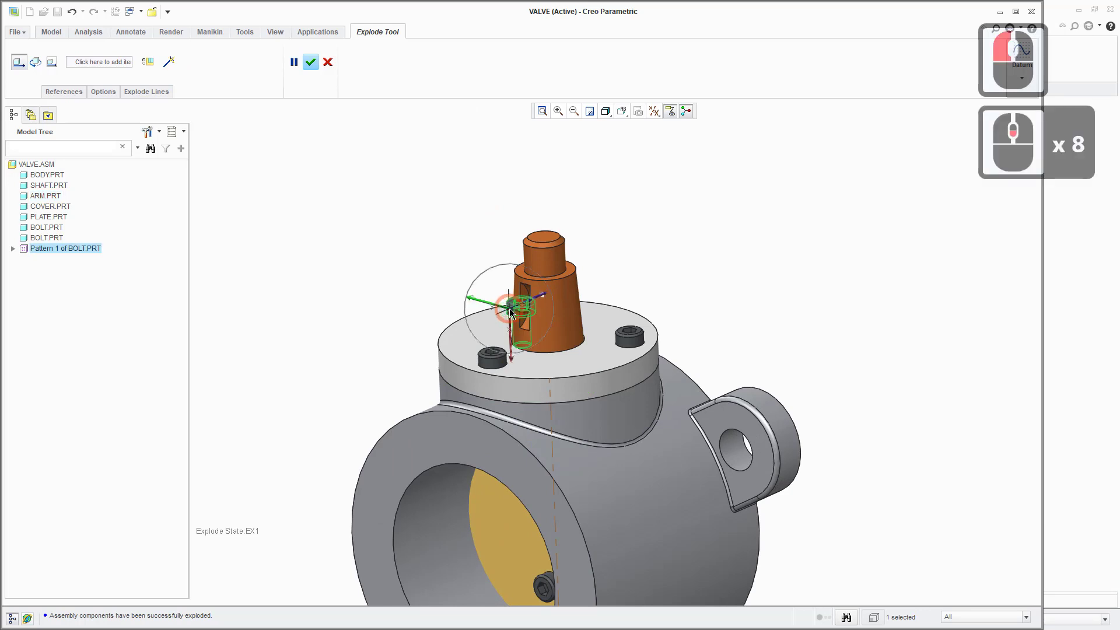
ctrl+click(497, 360)
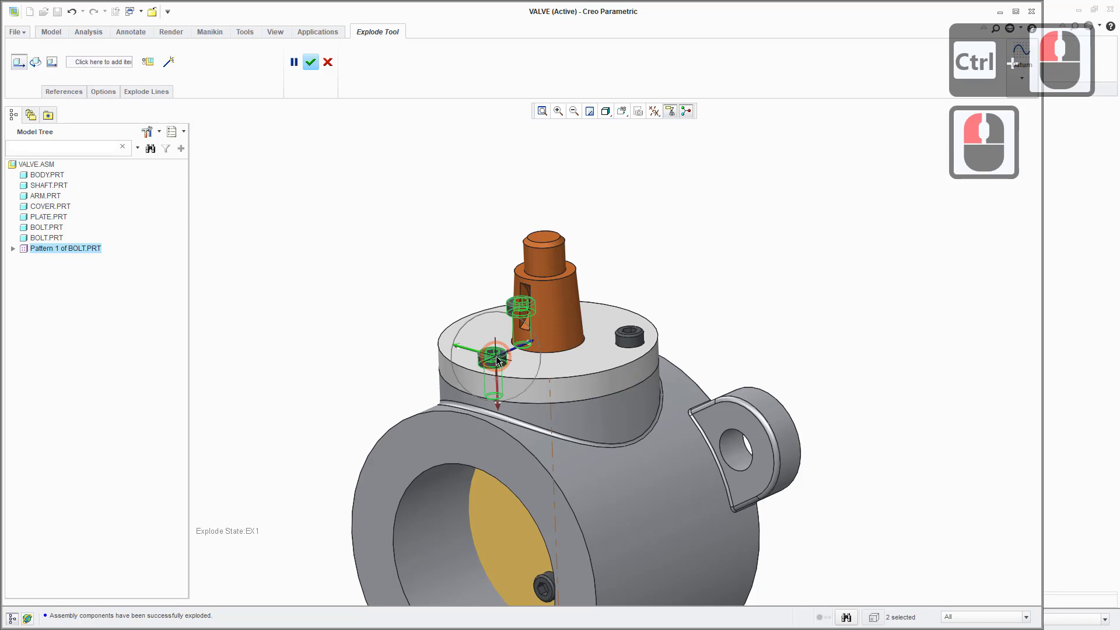
ctrl+click(642, 339)
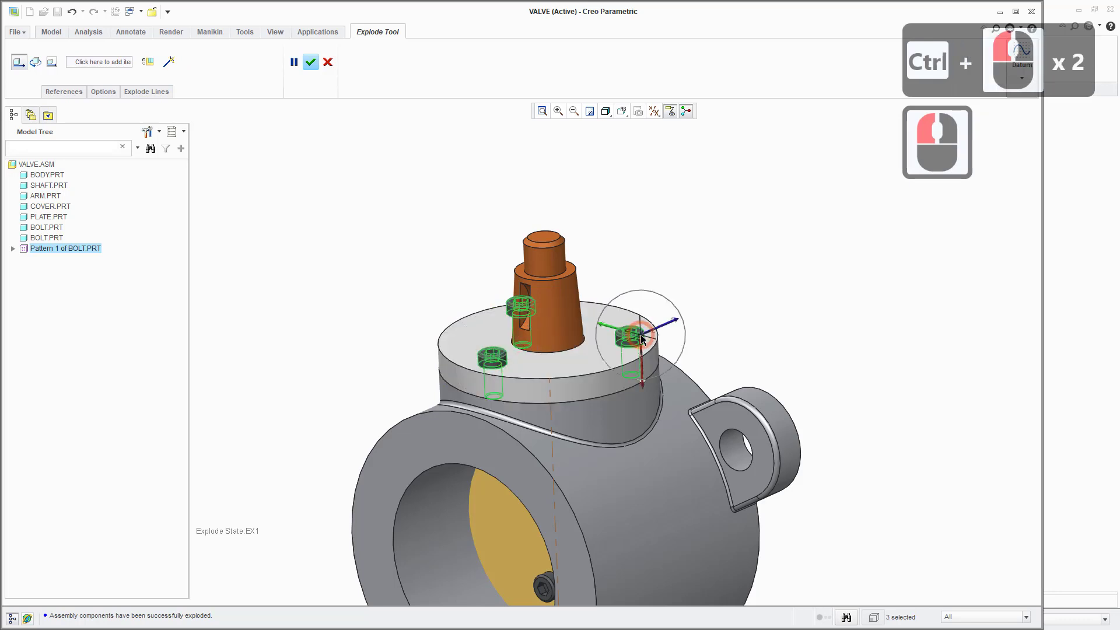
ctrl+click(576, 381)
ctrl+click(563, 285)
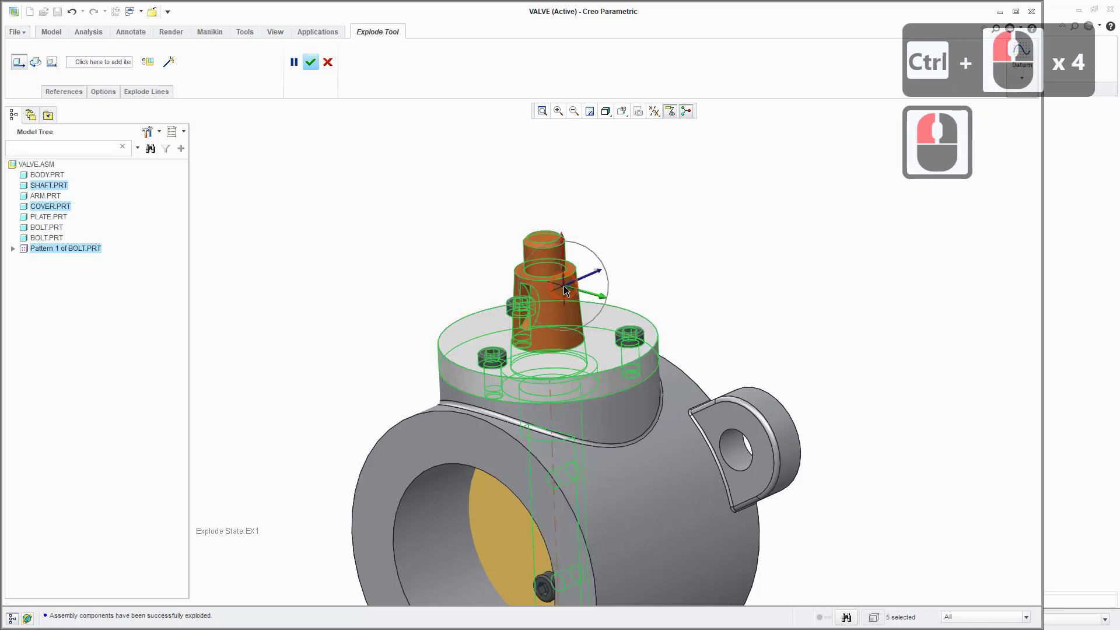
scroll(564, 285, down, 8)
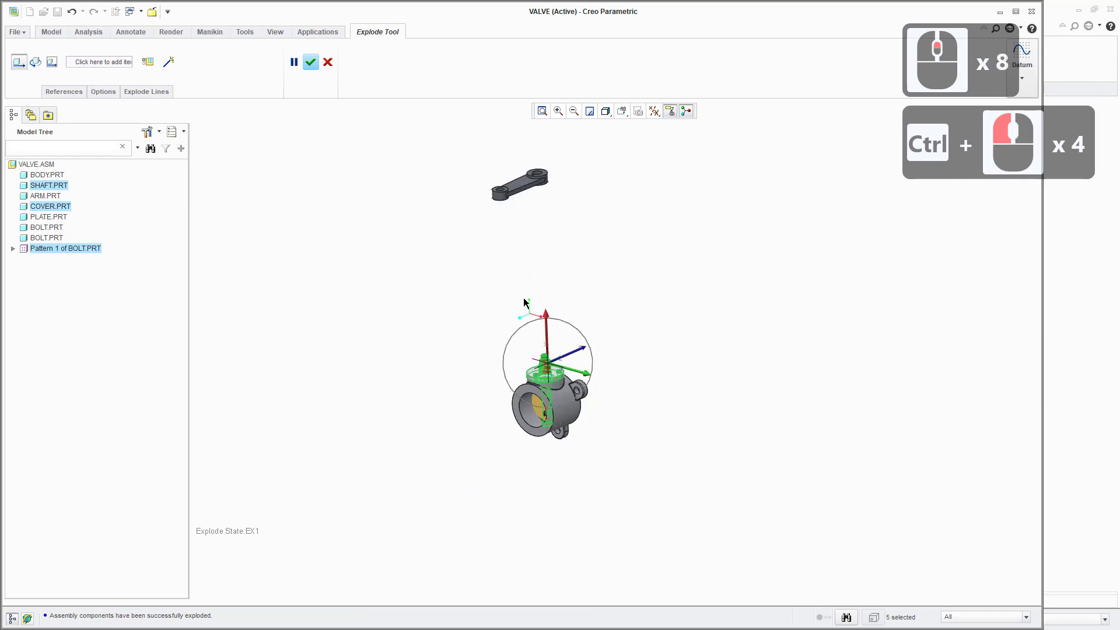
drag(548, 324, 550, 243)
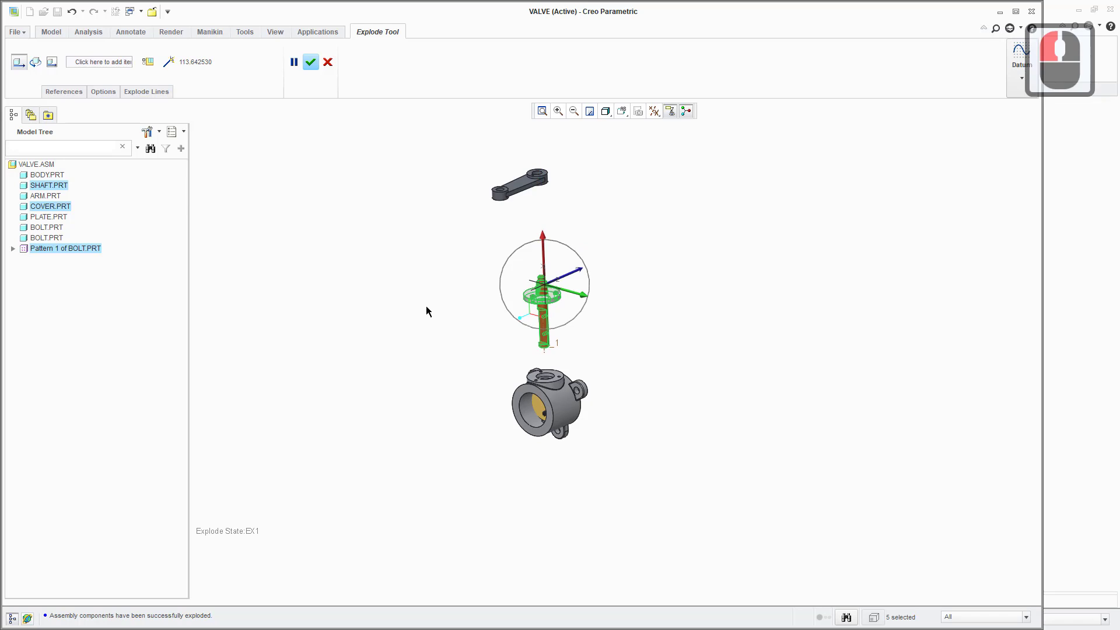
- Move the cover and its three bolts together about 57 units further up, clear of the shaft
scroll(569, 290, up, 8)
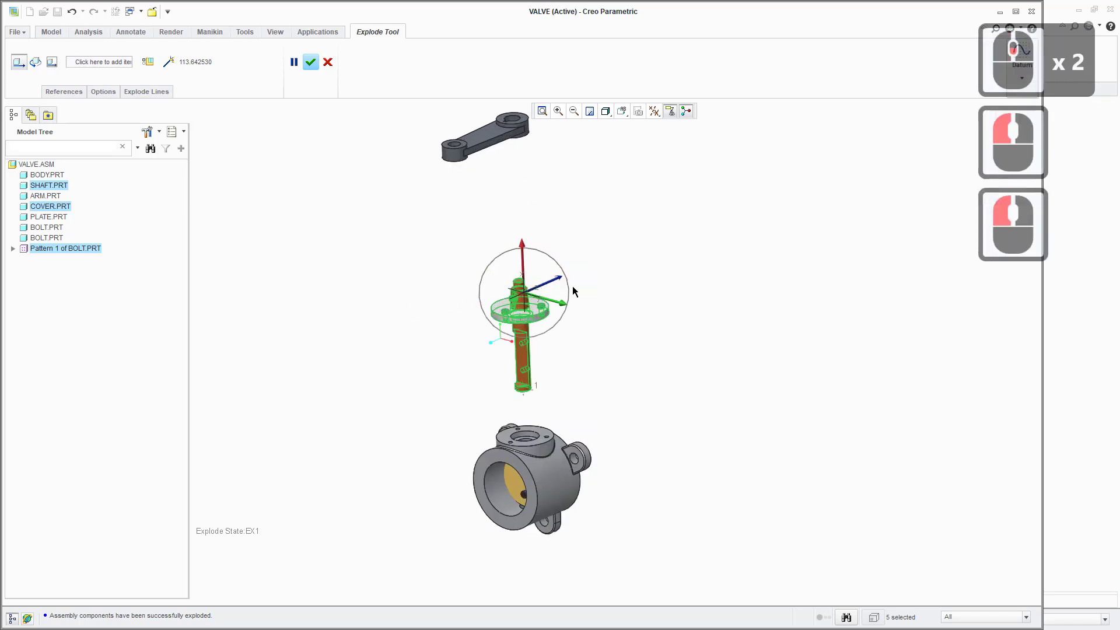
scroll(520, 321, up, 3)
scroll(479, 344, down, 2)
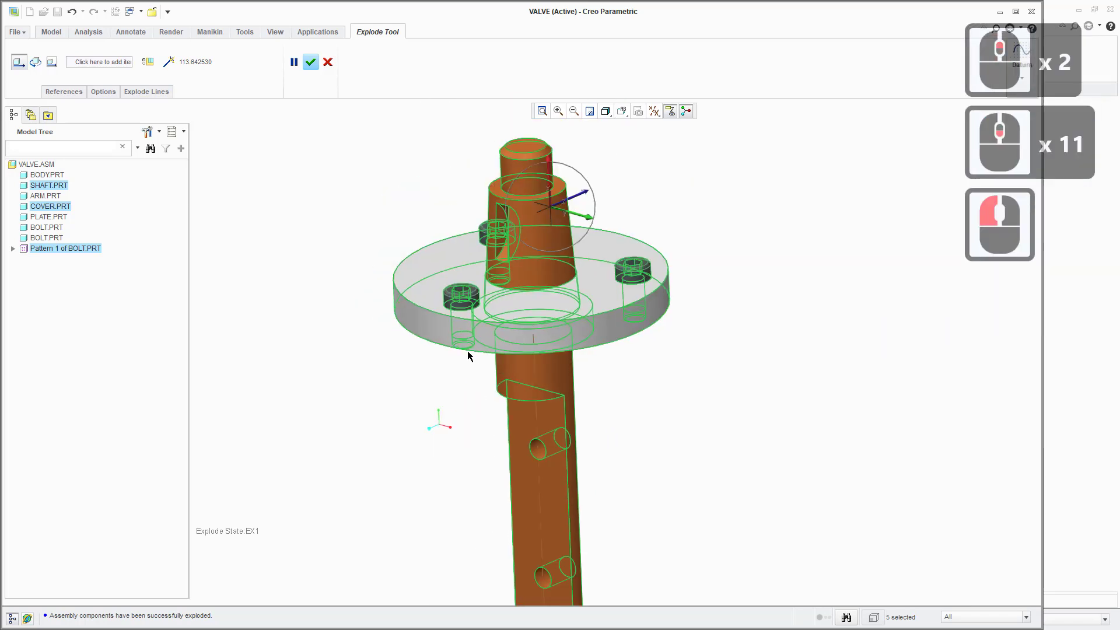
click(431, 264)
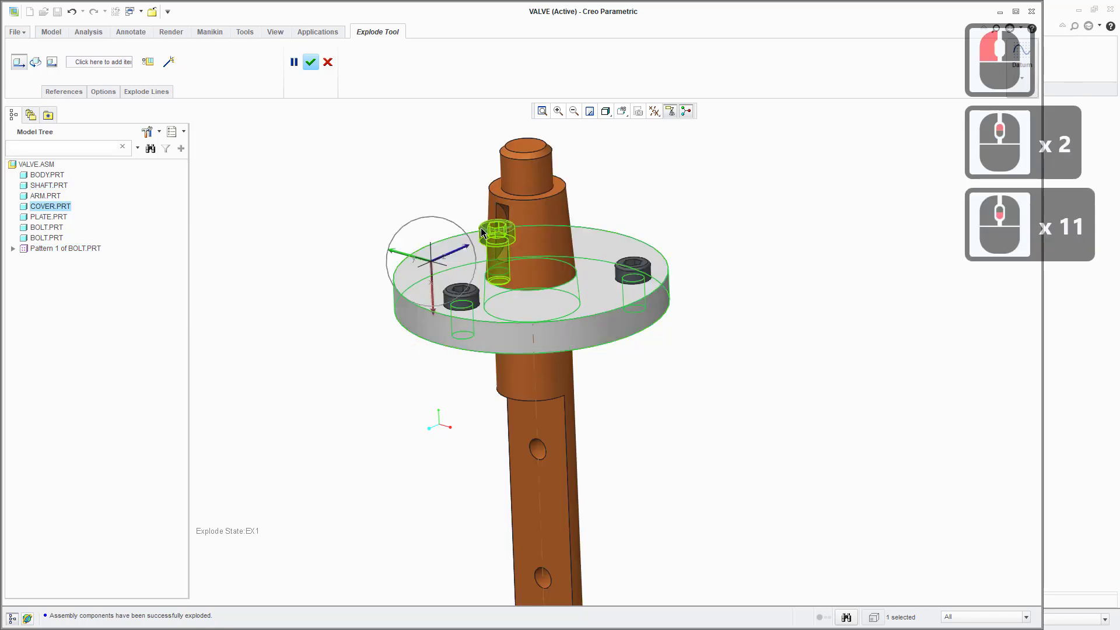
ctrl+click(481, 226)
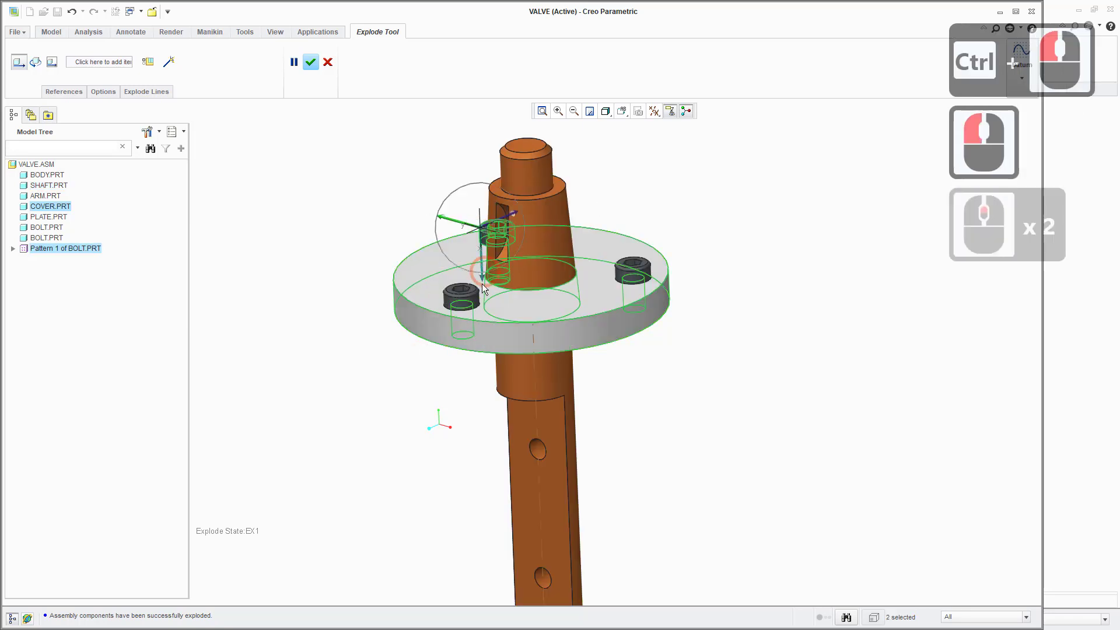
ctrl+click(458, 301)
ctrl+click(635, 270)
scroll(614, 364, down, 3)
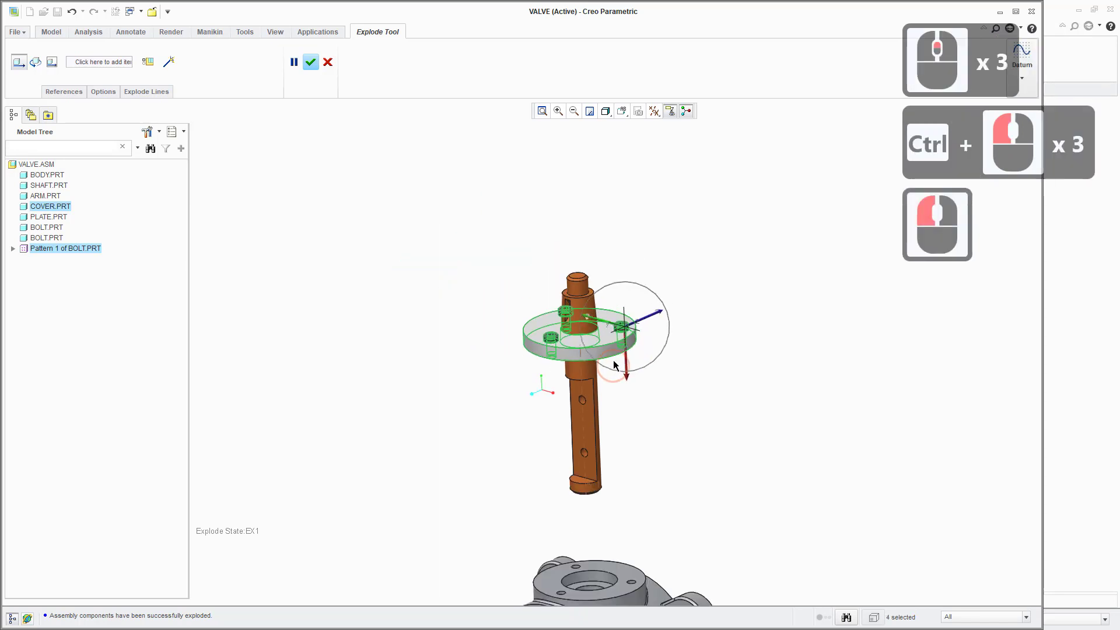
scroll(614, 364, down, 3)
drag(629, 390, 621, 305)
- Move the three cover bolts together about 34 units up, out of the cover
scroll(581, 252, up, 6)
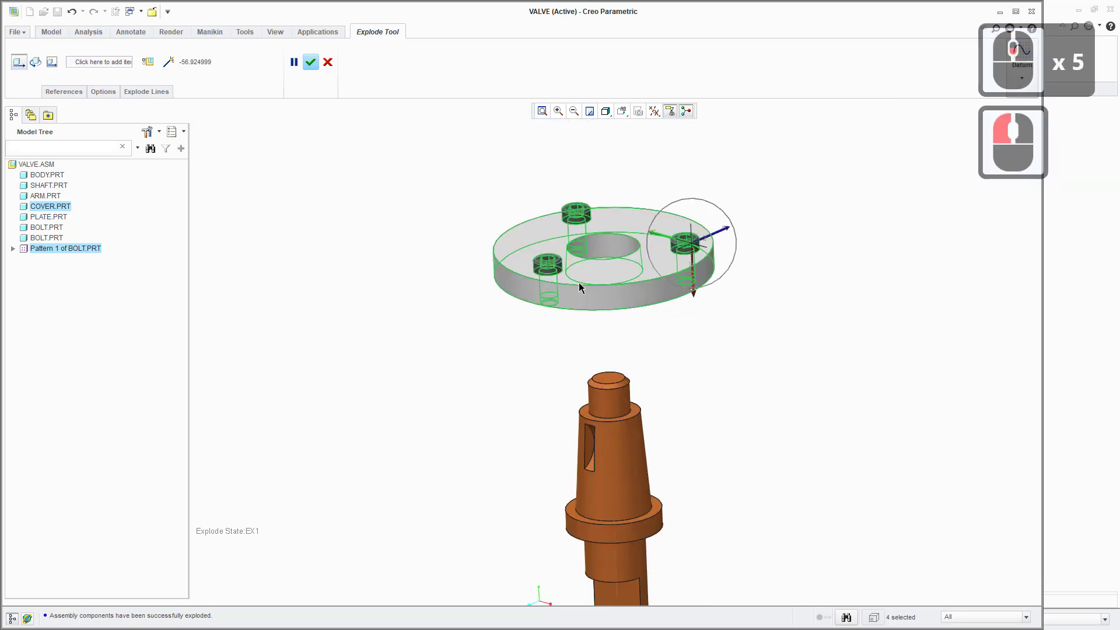
click(549, 257)
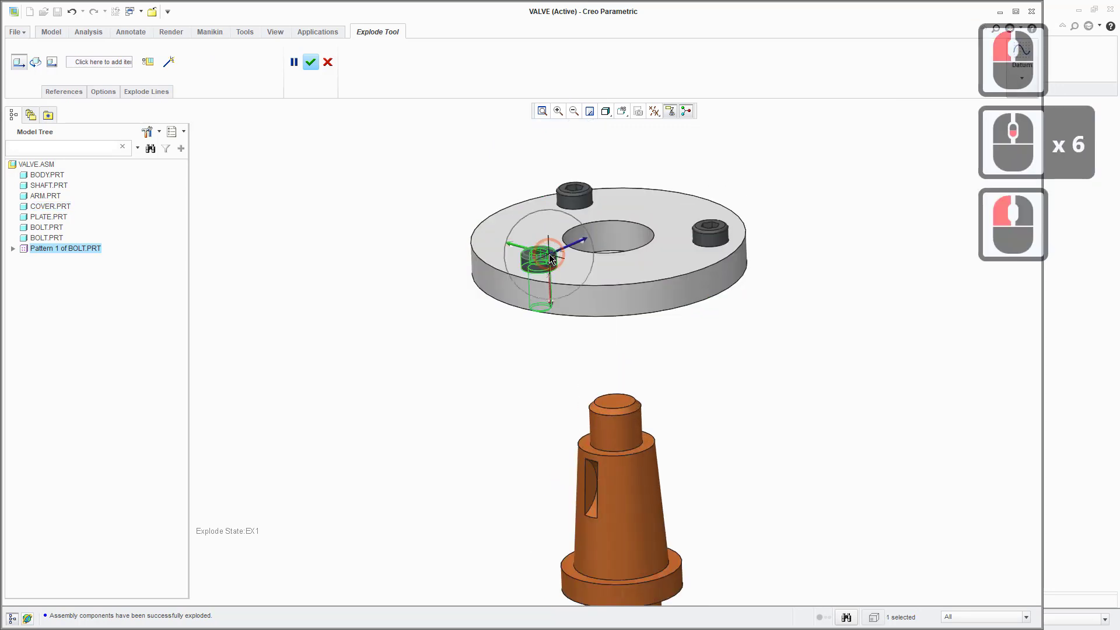
ctrl+click(586, 197)
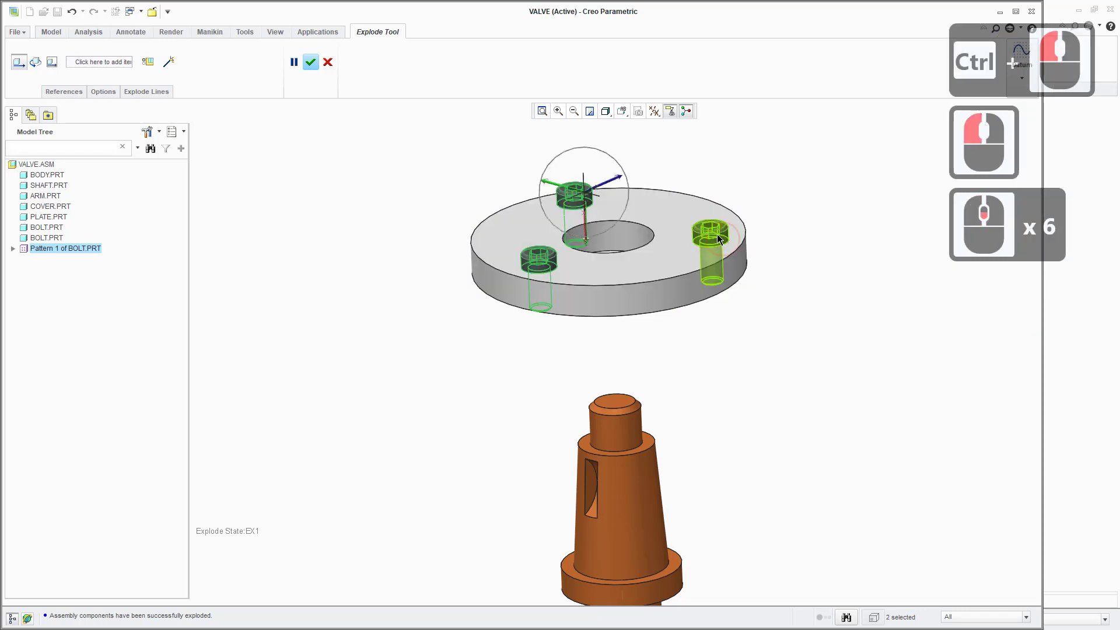
ctrl+click(709, 232)
scroll(679, 307, down, 3)
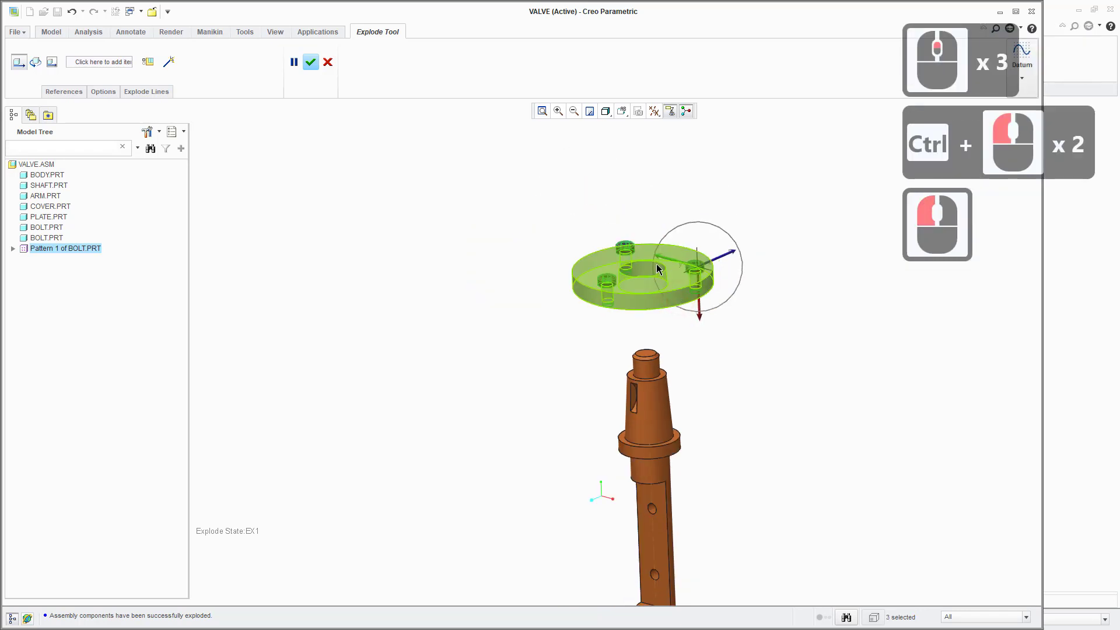
ctrl+middle_drag(657, 264, 477, 390)
scroll(513, 387, down, 1)
drag(565, 408, 572, 340)
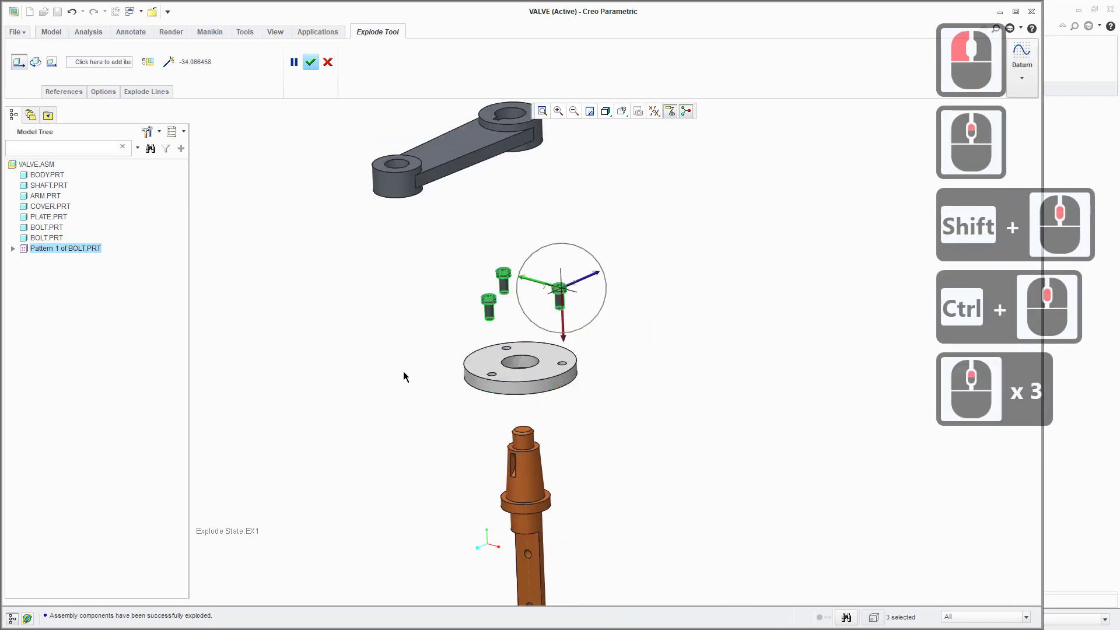
scroll(486, 413, down, 5)
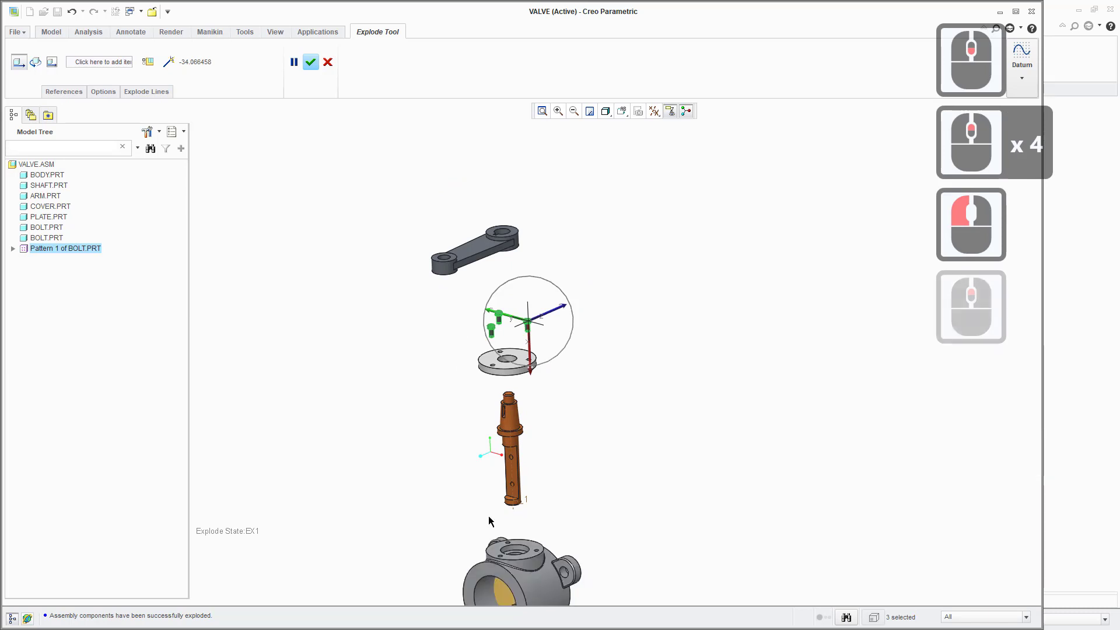
shift+middle_drag(489, 521, 485, 384)
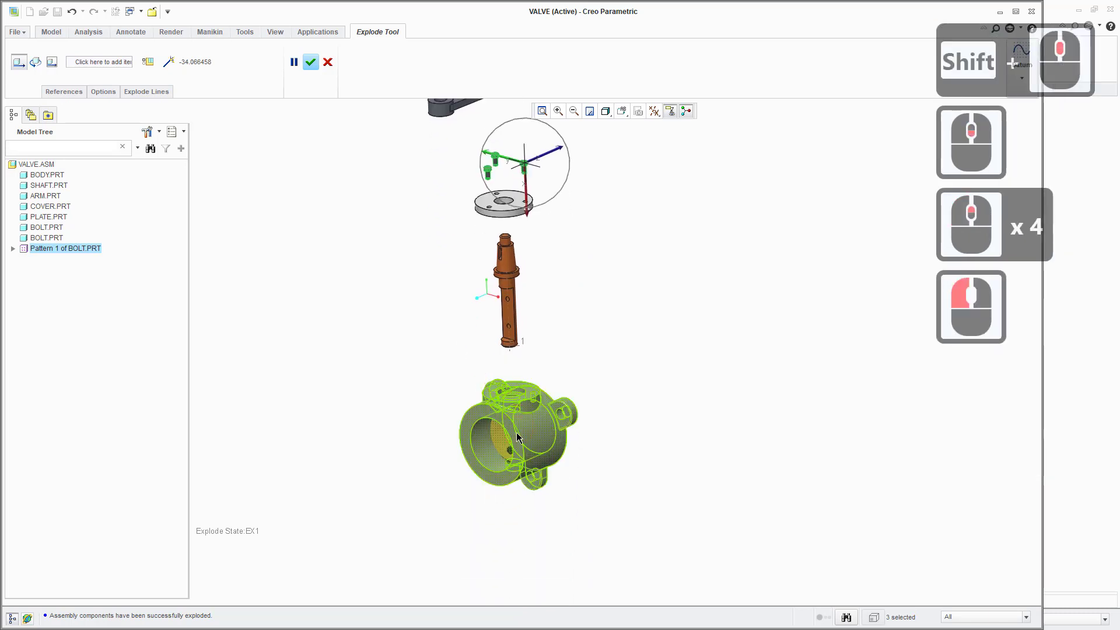
- Move the plate and its two bolts together about 114 units out through the valve body's front opening
scroll(518, 437, up, 5)
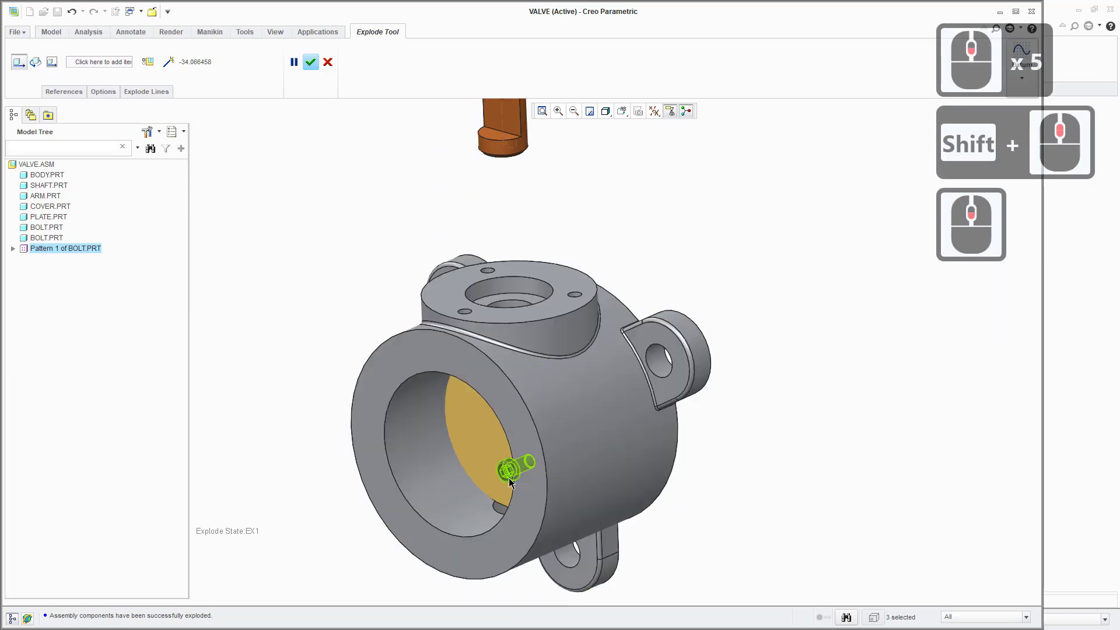
click(49, 250)
click(14, 247)
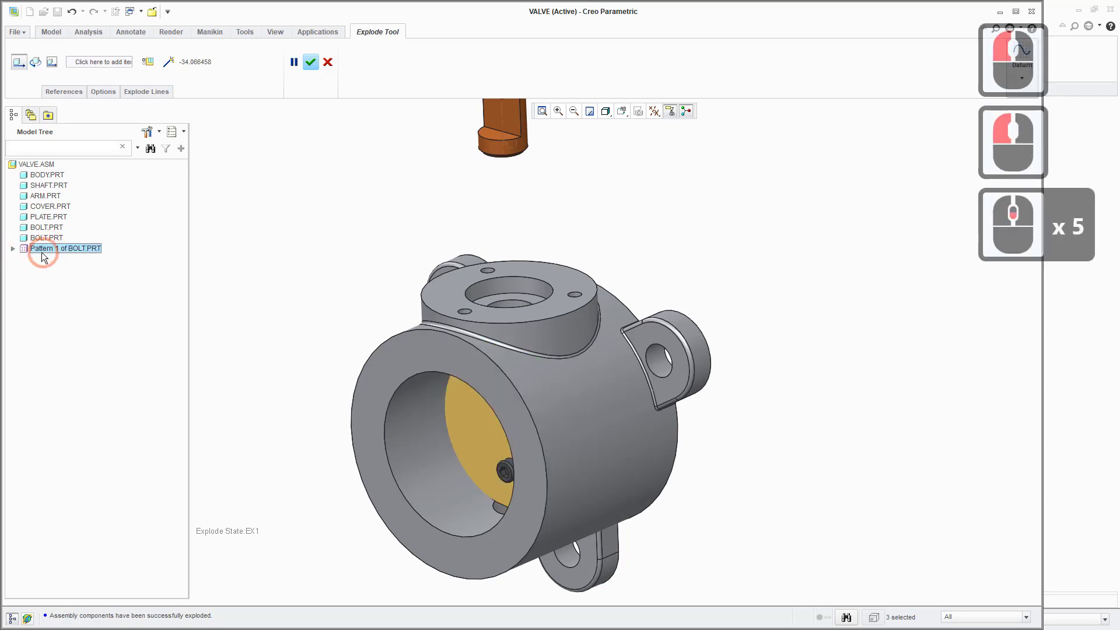
click(14, 251)
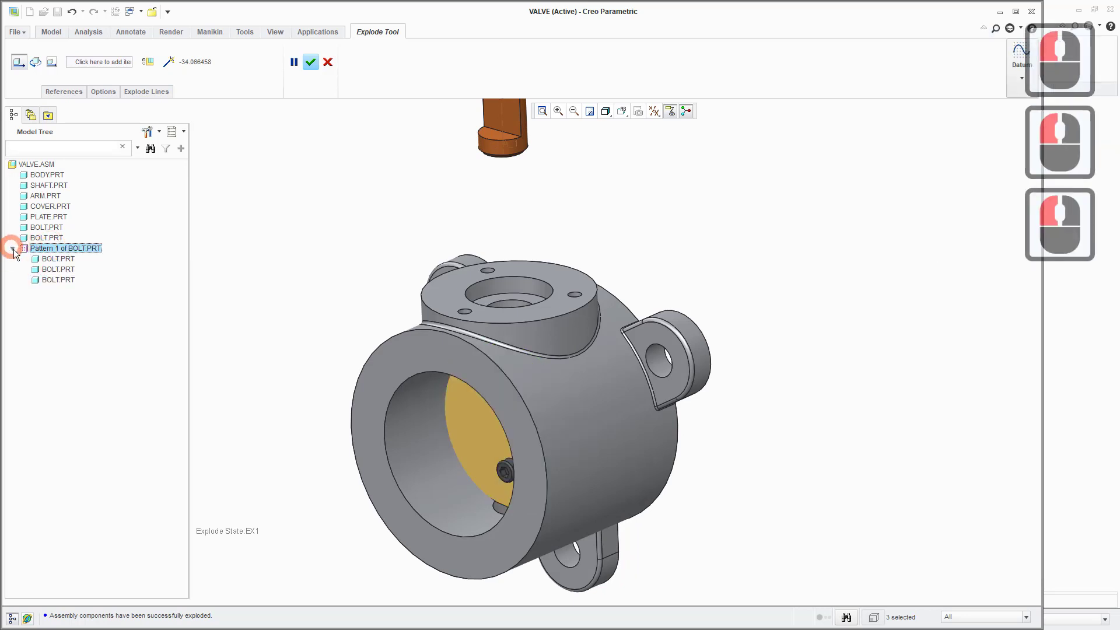
click(59, 258)
click(59, 259)
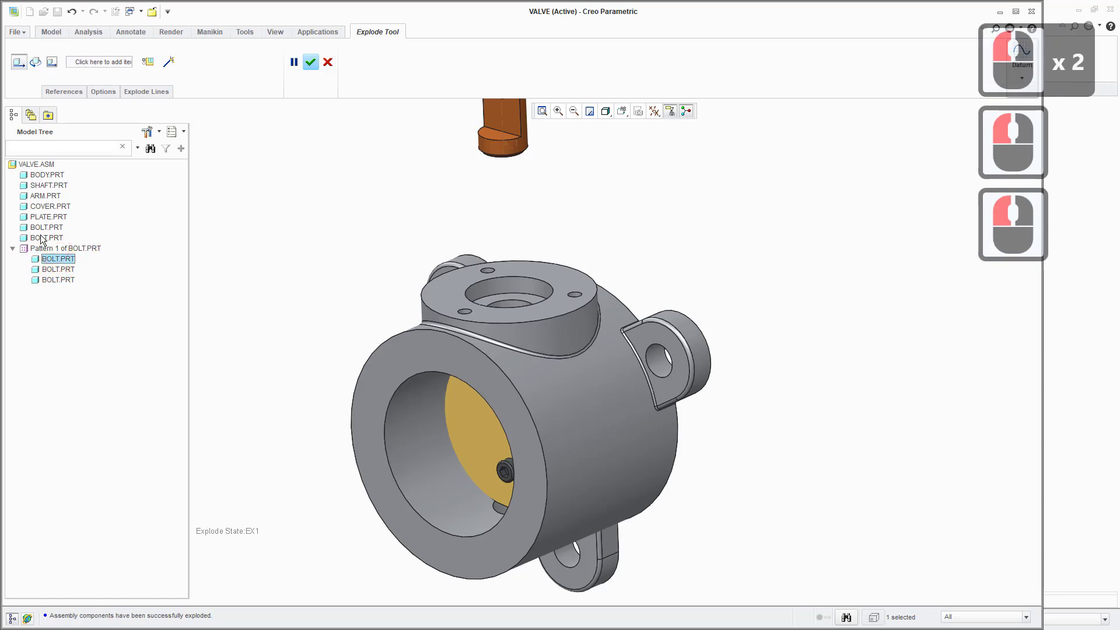
click(43, 237)
ctrl+click(42, 227)
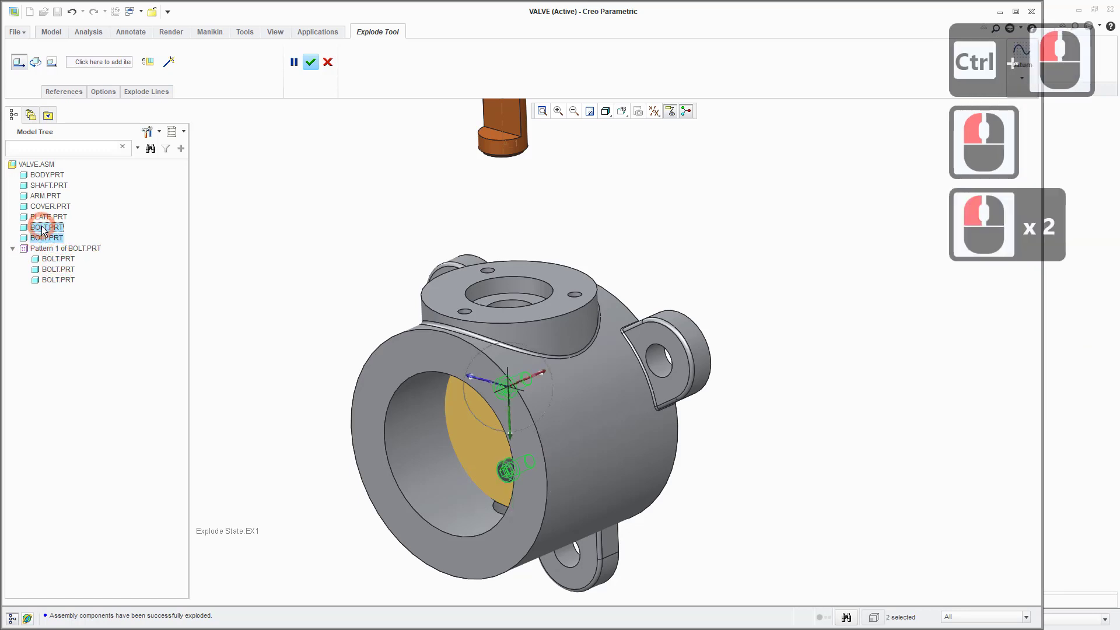
ctrl+click(46, 217)
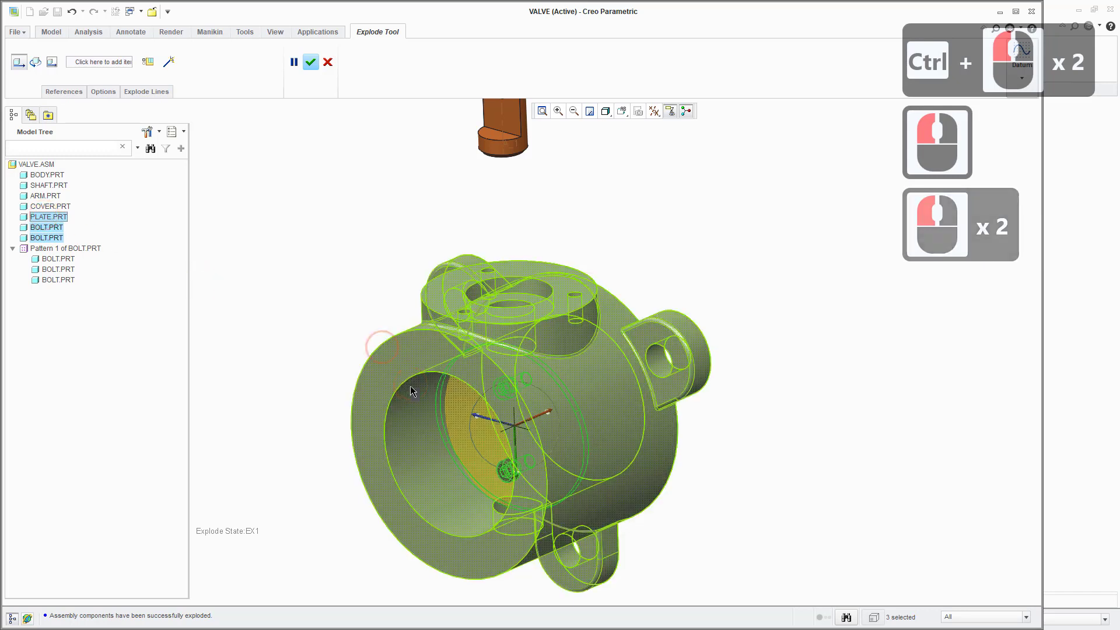
scroll(385, 408, down, 4)
shift+middle_drag(386, 408, 585, 370)
drag(585, 370, 479, 428)
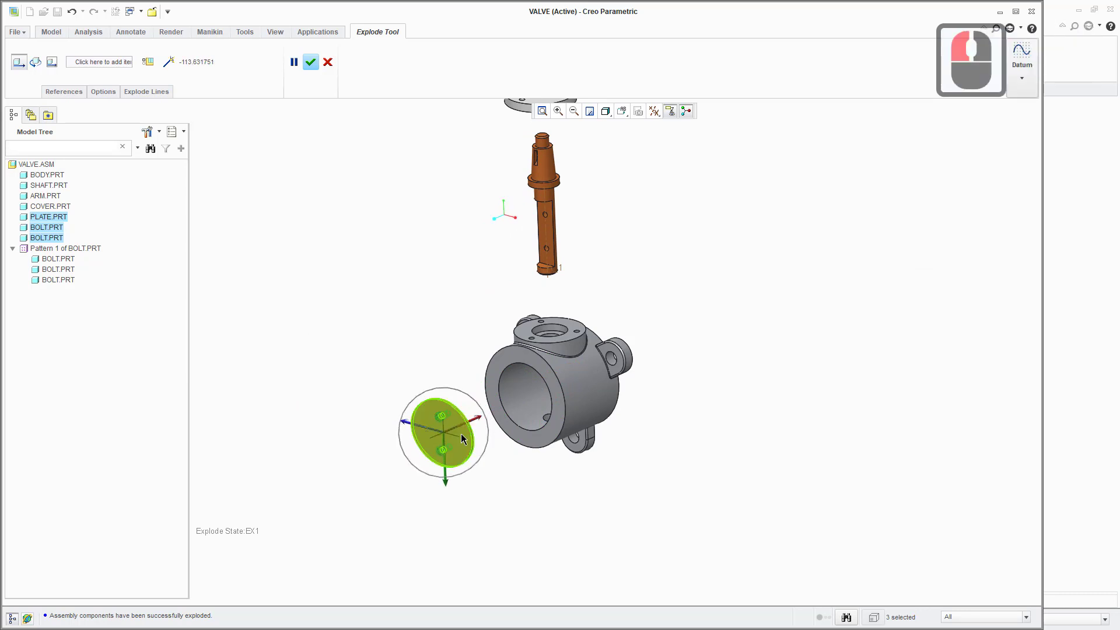
- Move the two plate bolts together about 61 units further outward, clear of the plate
scroll(457, 429, up, 6)
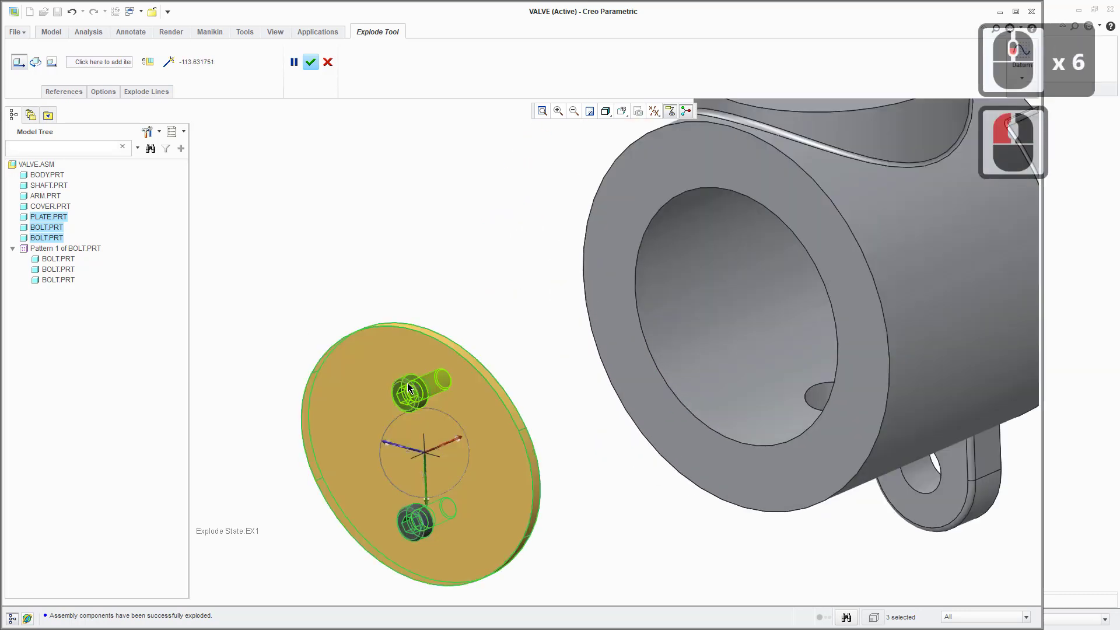
click(407, 383)
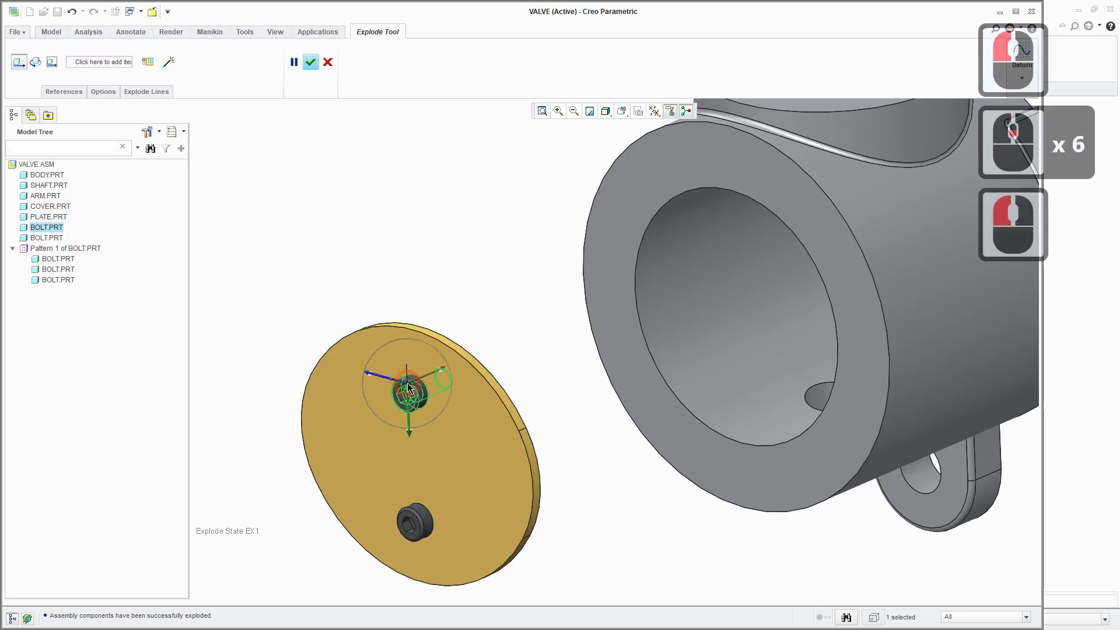
ctrl+click(419, 516)
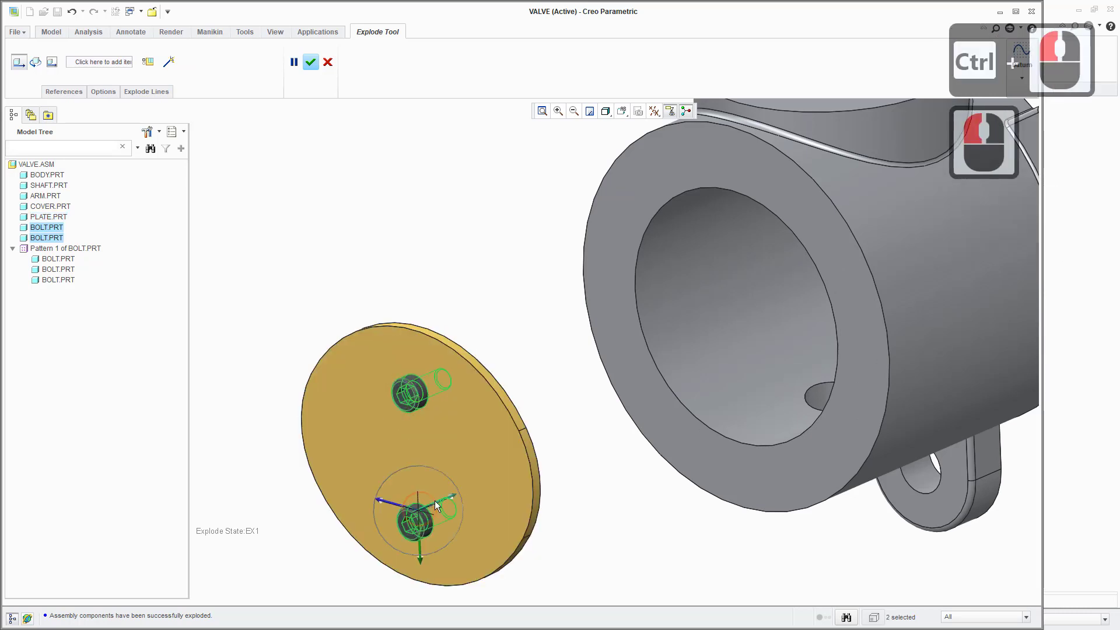
scroll(470, 488, down, 4)
scroll(470, 488, down, 1)
drag(470, 488, 407, 516)
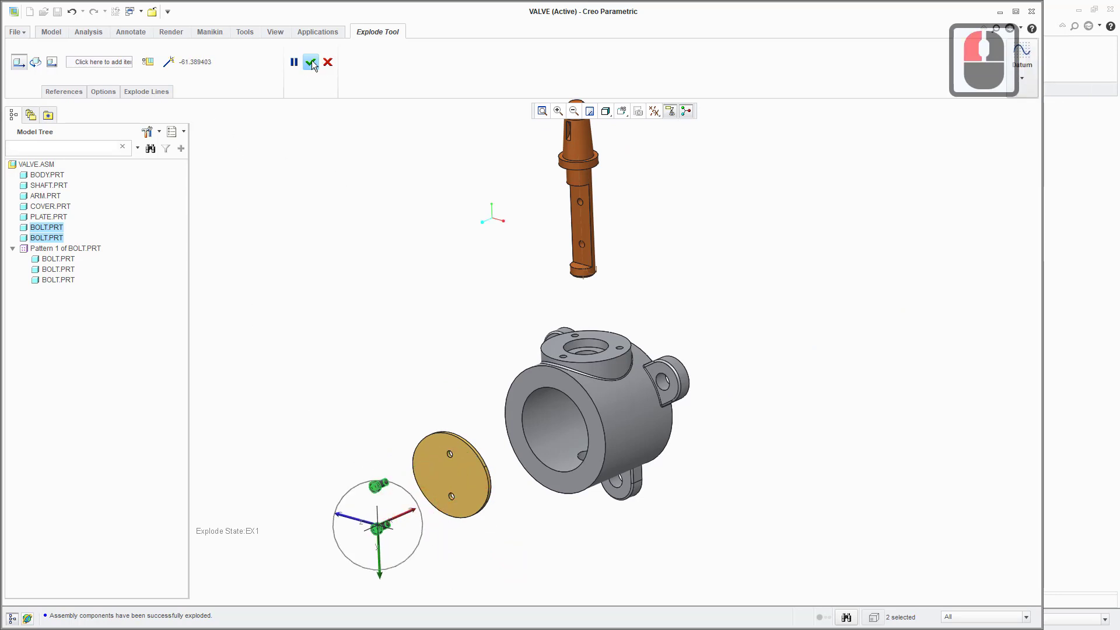
- Move the arm about 36 units straight down, closer to the cover bolts
scroll(489, 310, down, 4)
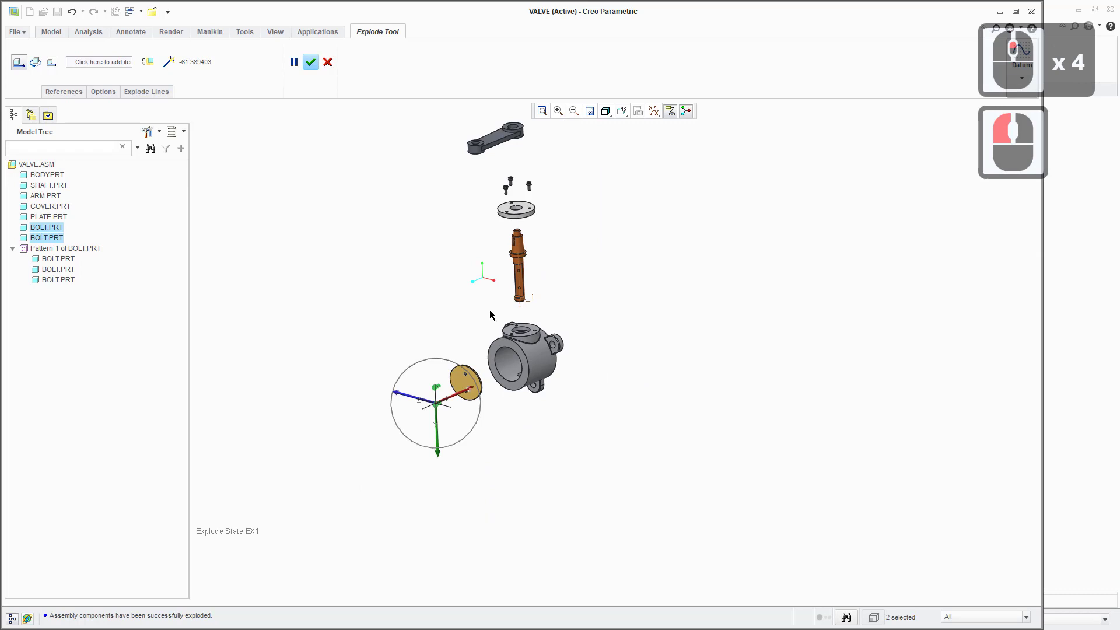
click(494, 137)
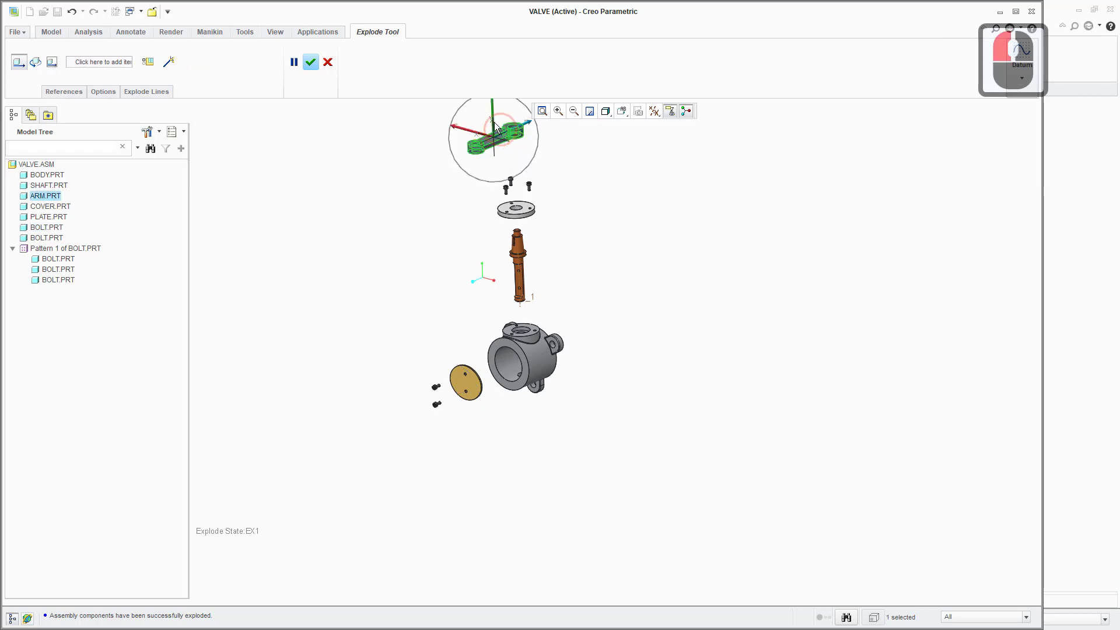
drag(494, 119, 497, 131)
click(497, 127)
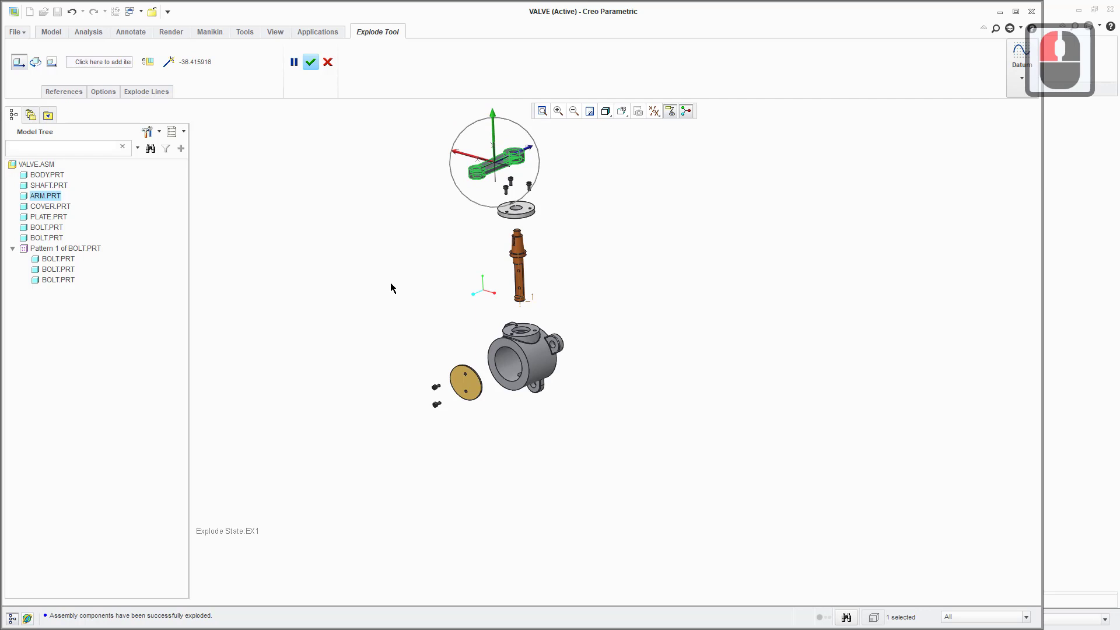
- Start a cosmetic offset line for the explode state, turn on axis display and activate its first reference
click(152, 90)
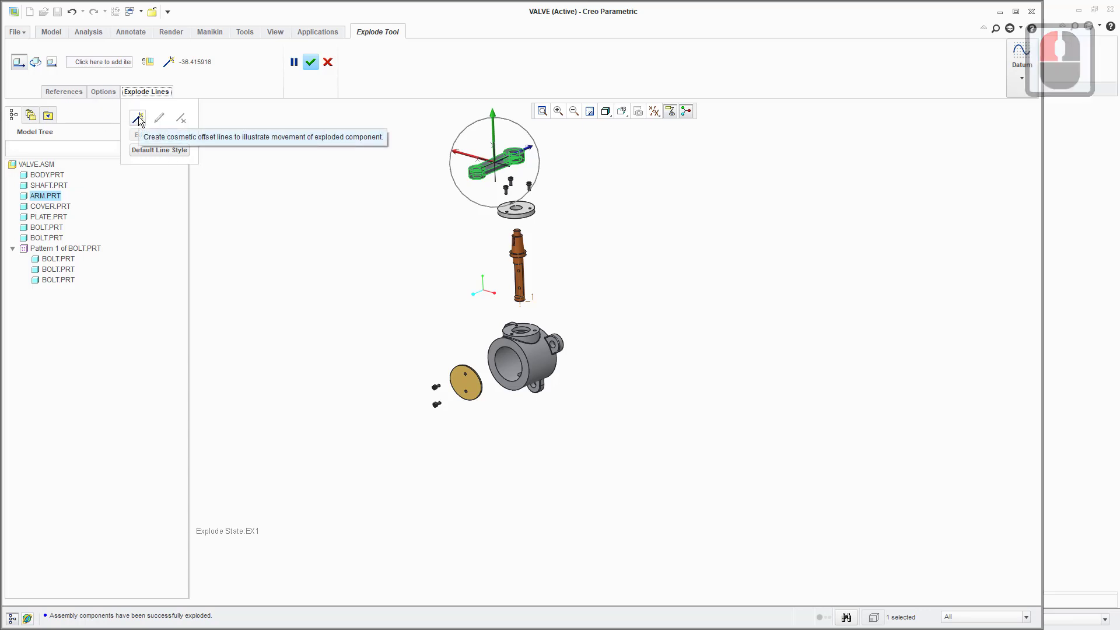
click(138, 117)
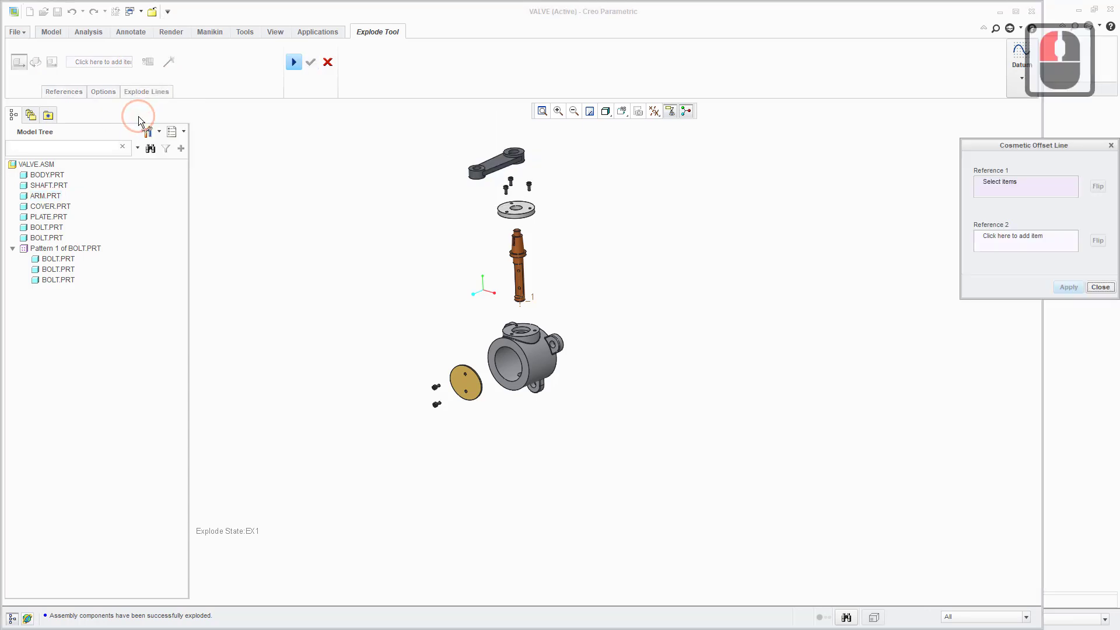
click(654, 111)
click(653, 146)
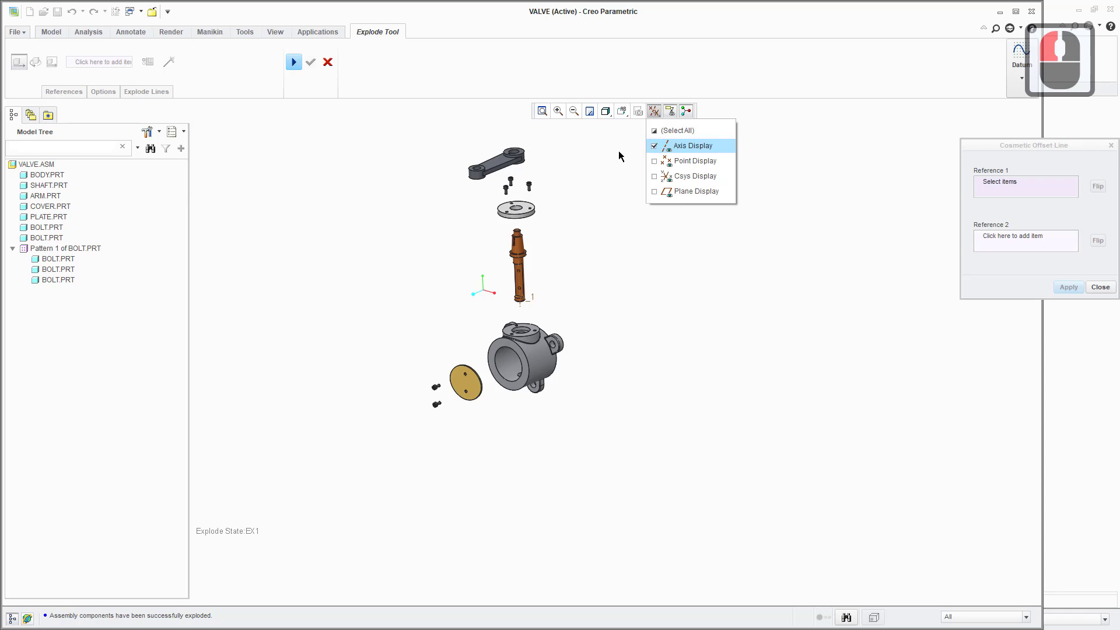
scroll(519, 333, down, 2)
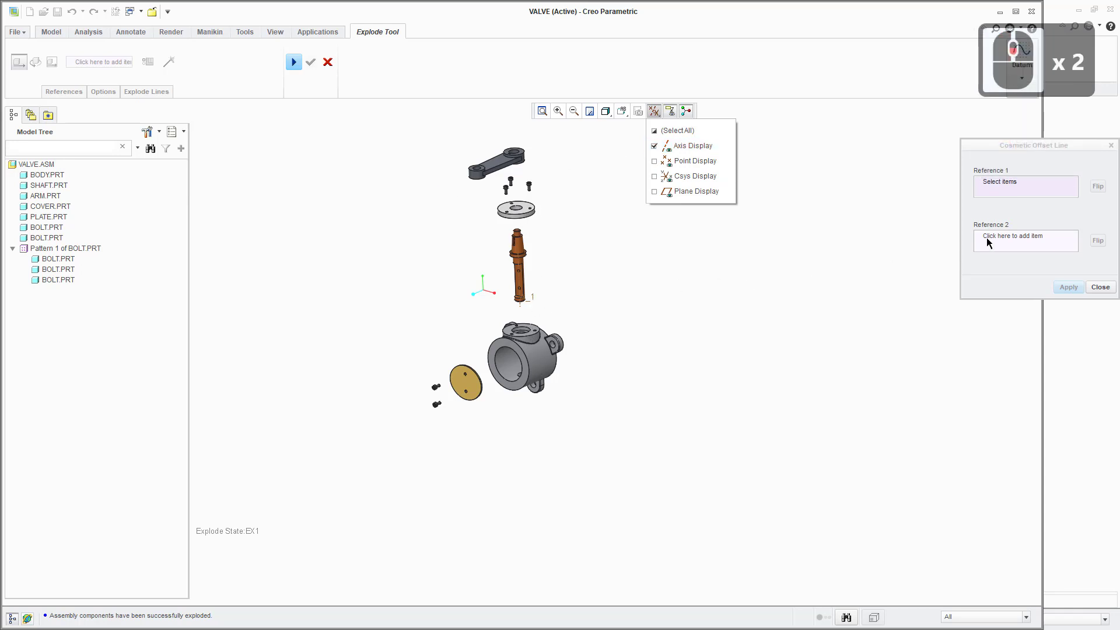
click(1016, 180)
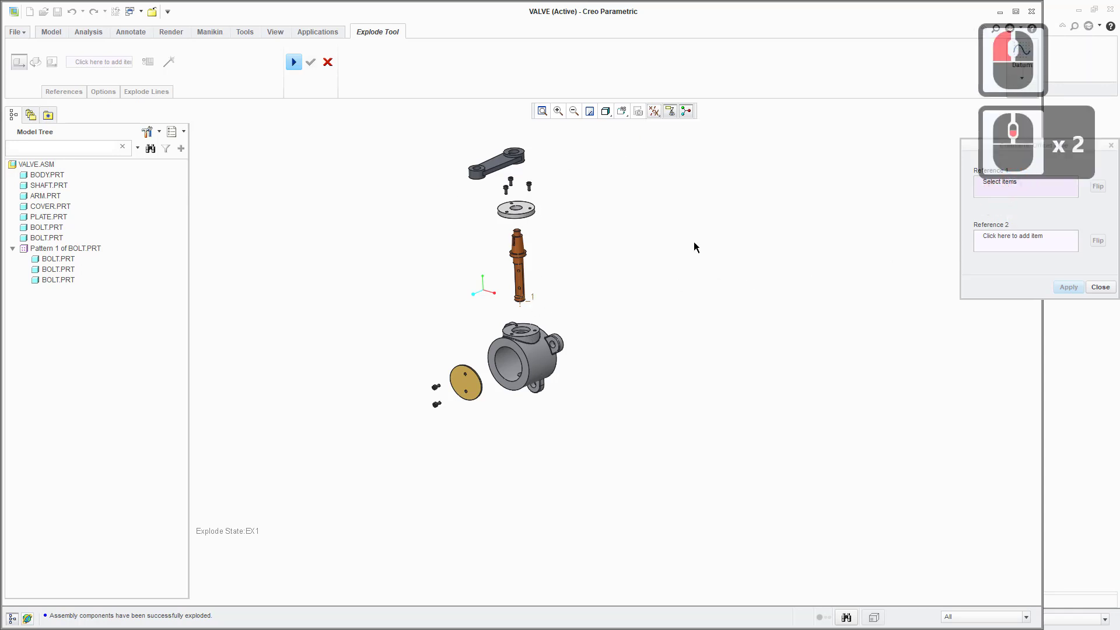
- Switch the axis display off and back on
scroll(460, 366, down, 8)
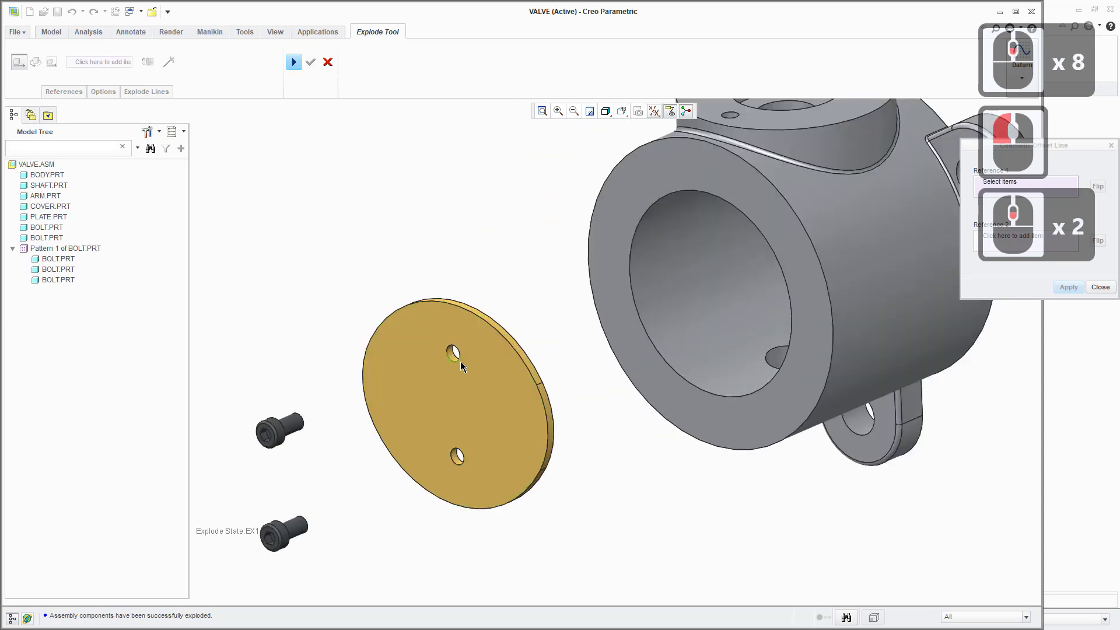
scroll(452, 356, down, 3)
scroll(445, 350, up, 3)
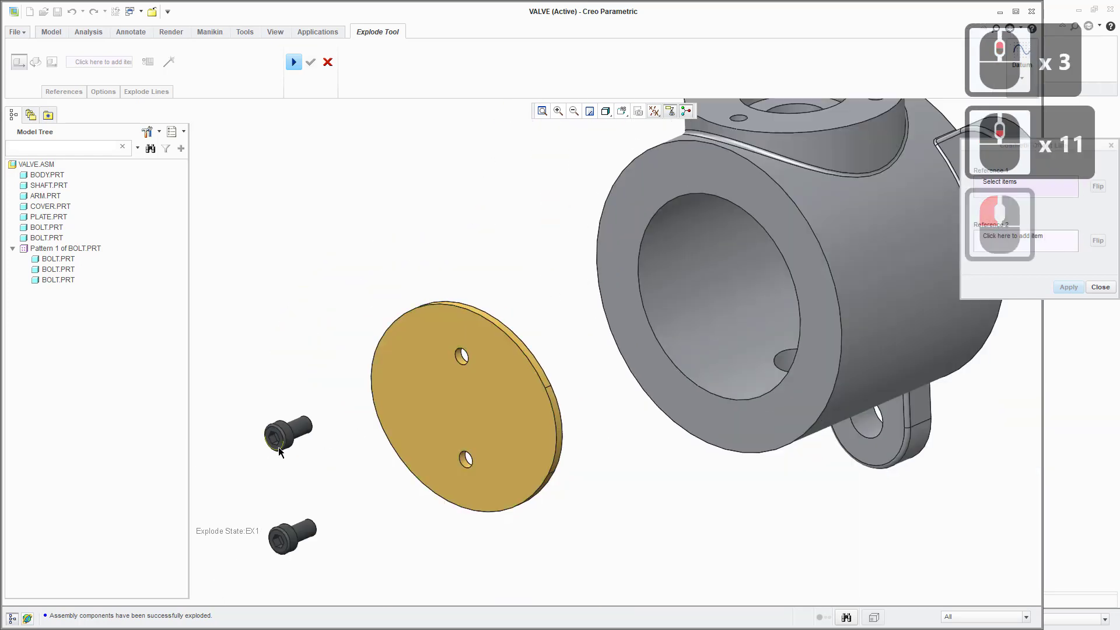
scroll(491, 421, up, 3)
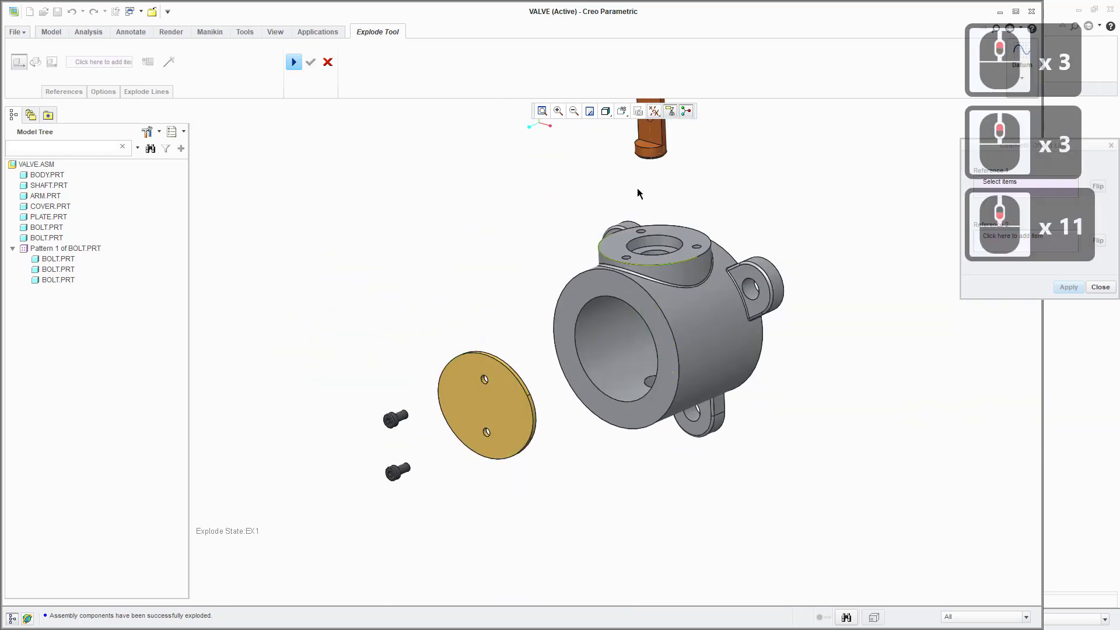
click(654, 111)
click(655, 147)
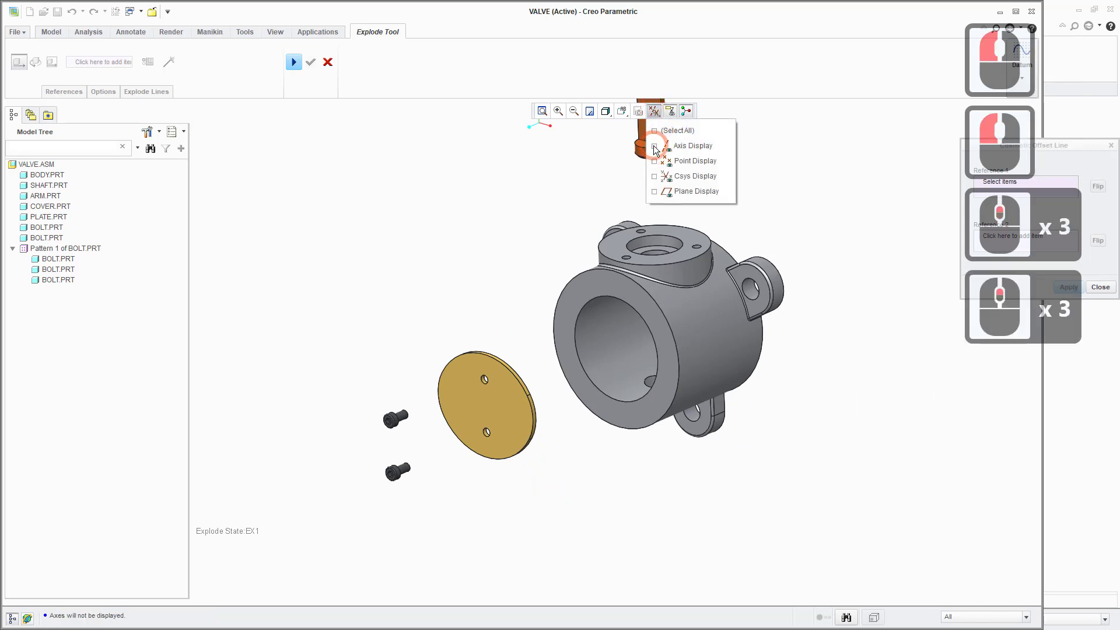
click(655, 147)
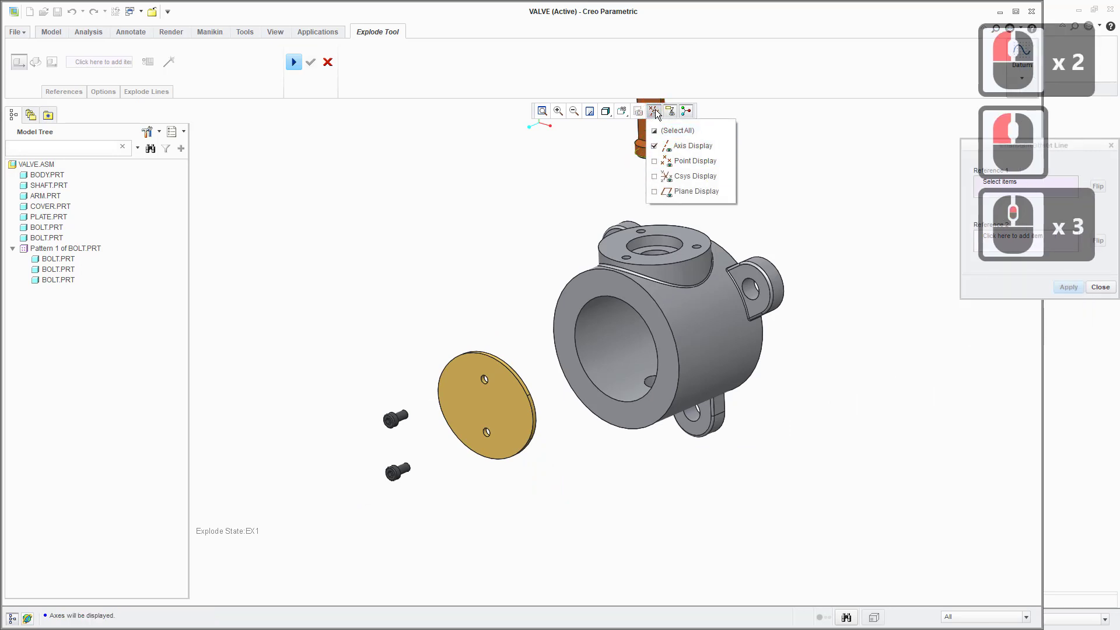
click(648, 63)
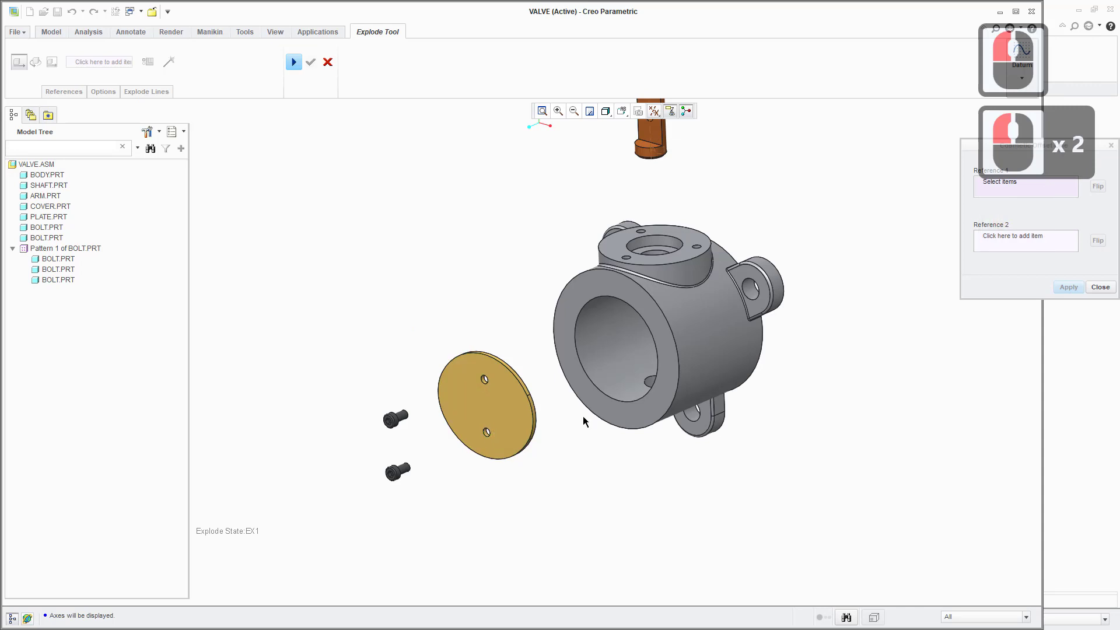
scroll(560, 391, down, 3)
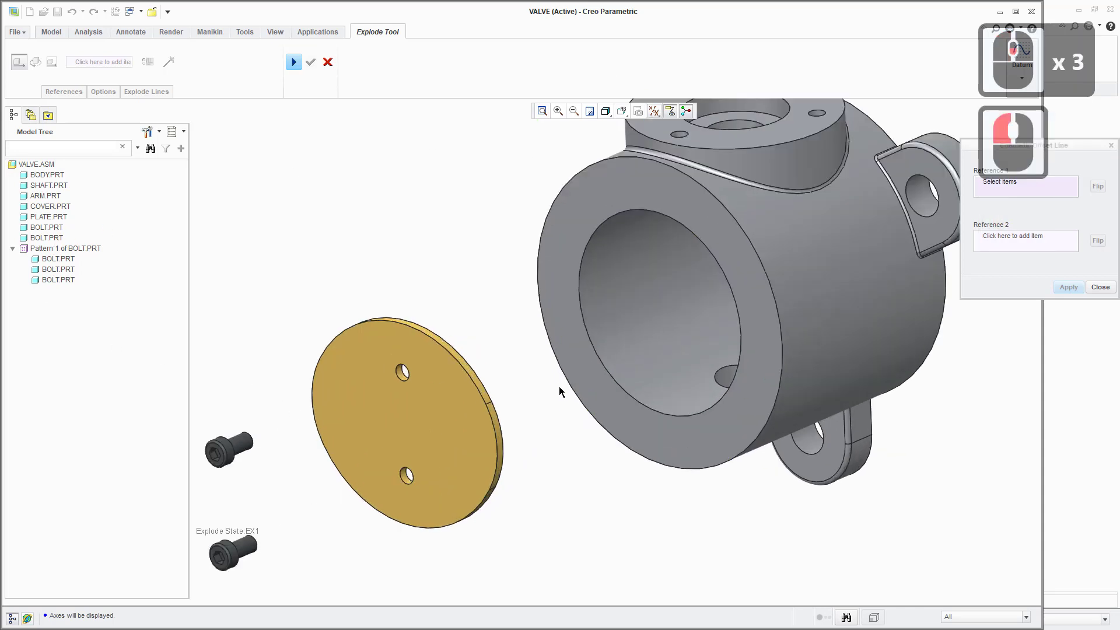
scroll(532, 404, up, 4)
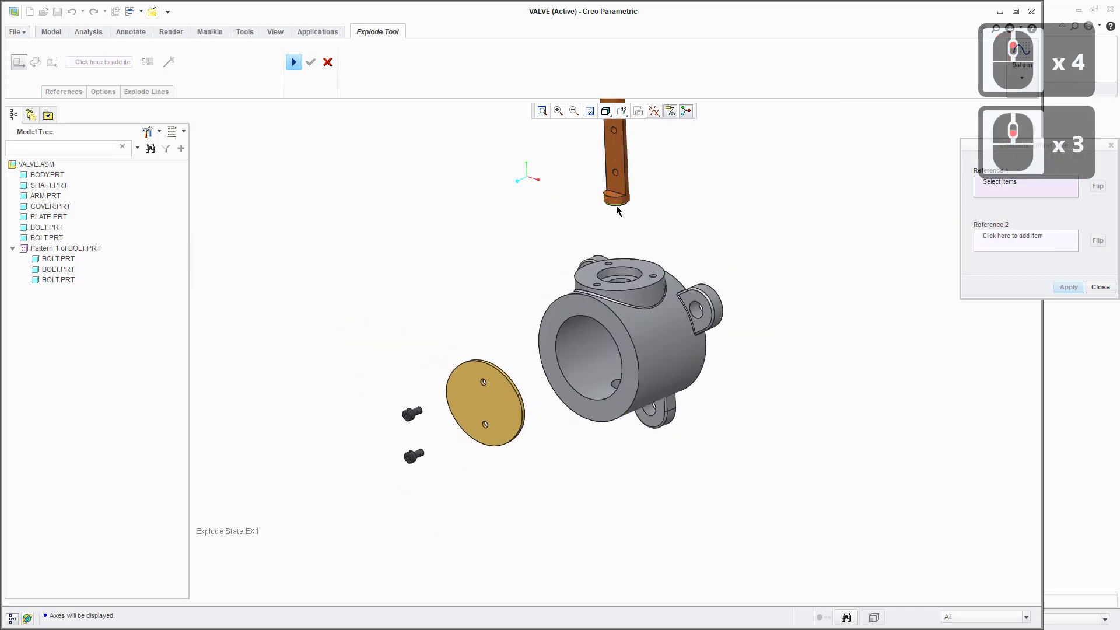
- Choose the shaft's axis A_1 among the overlapping geometry at its lower end for the offset line's first reference
scroll(606, 213, down, 4)
scroll(595, 224, down, 2)
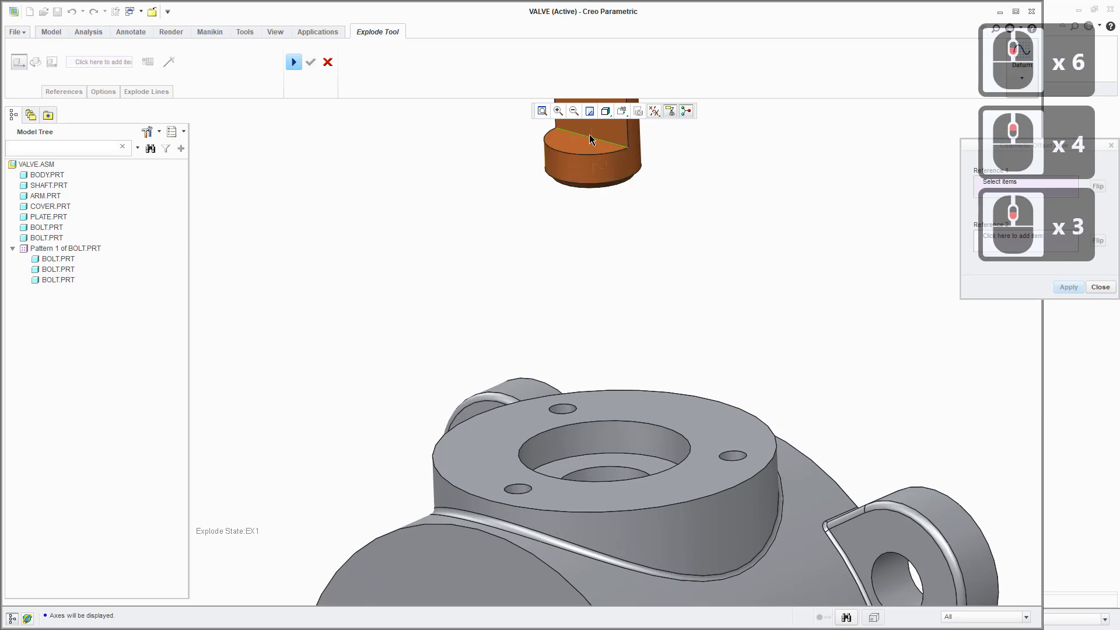
right_click(594, 166)
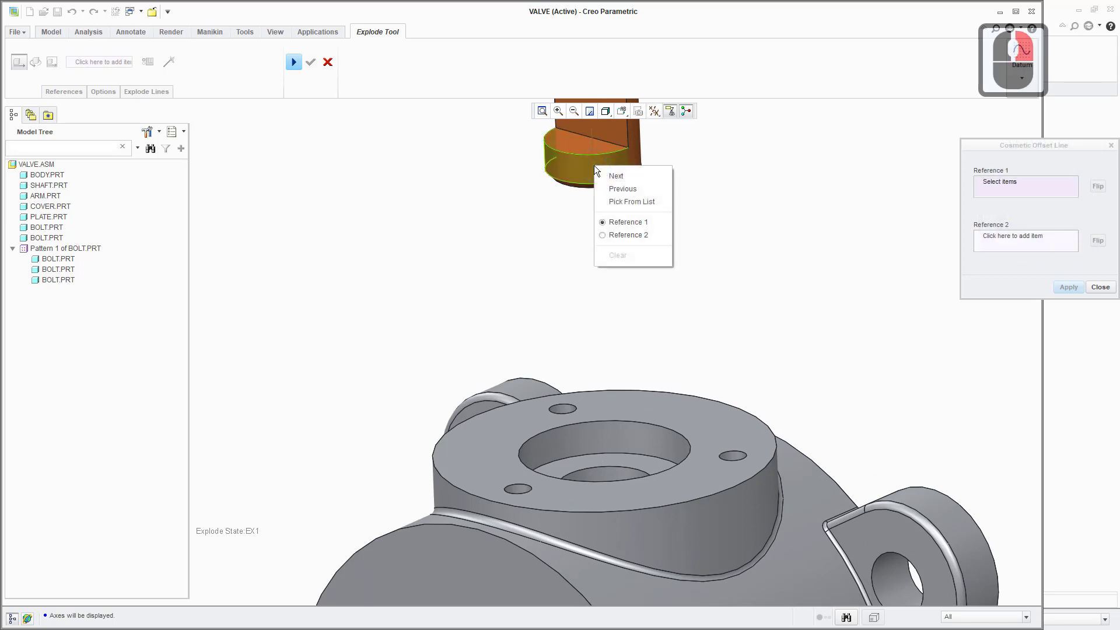
click(636, 202)
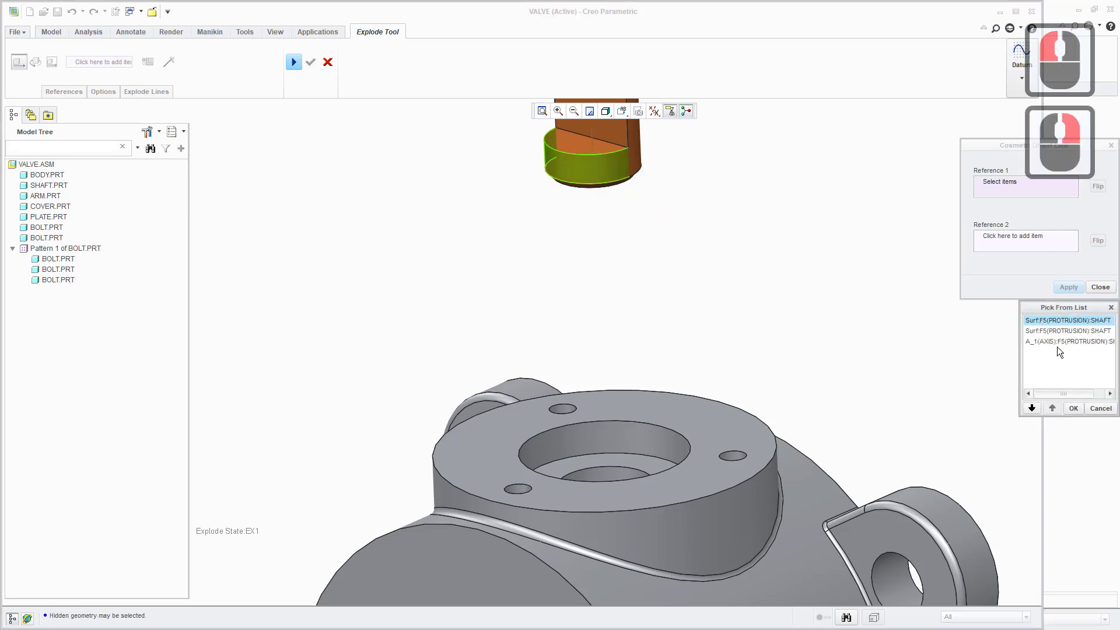
click(1057, 343)
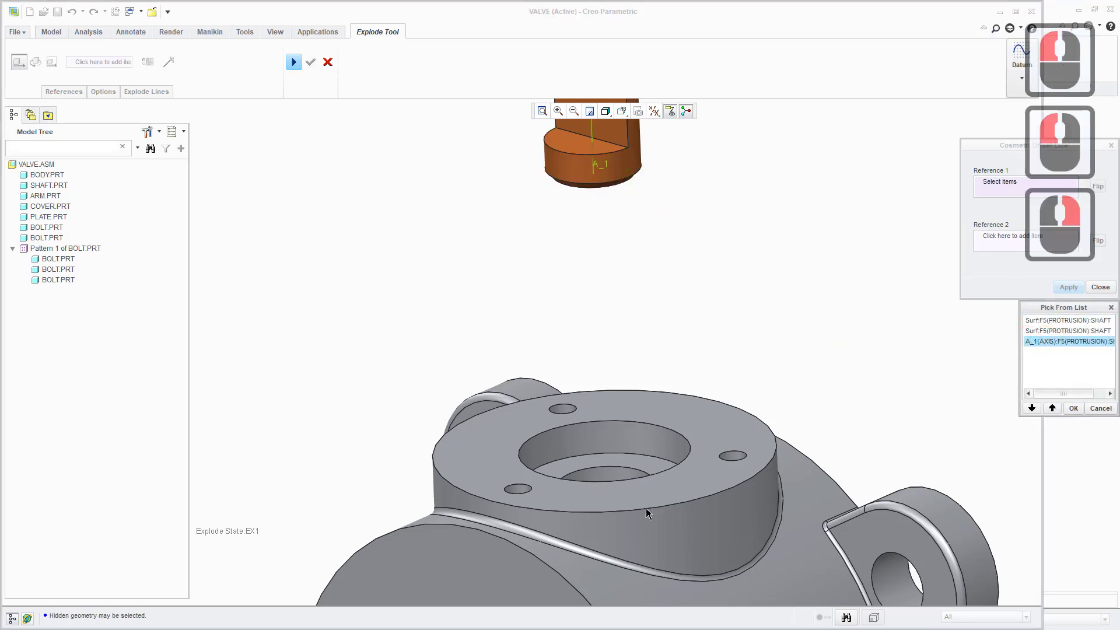
- Display the valve assembly in wireframe so the body's inner hole geometry can be picked
scroll(646, 512, down, 8)
scroll(639, 561, up, 2)
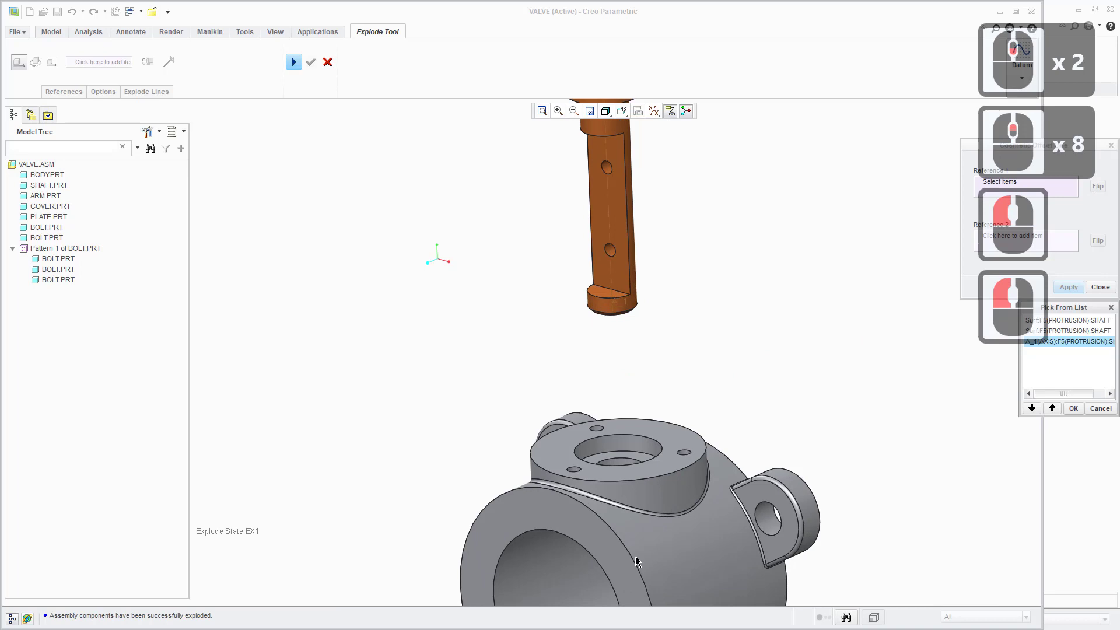
click(621, 111)
click(620, 195)
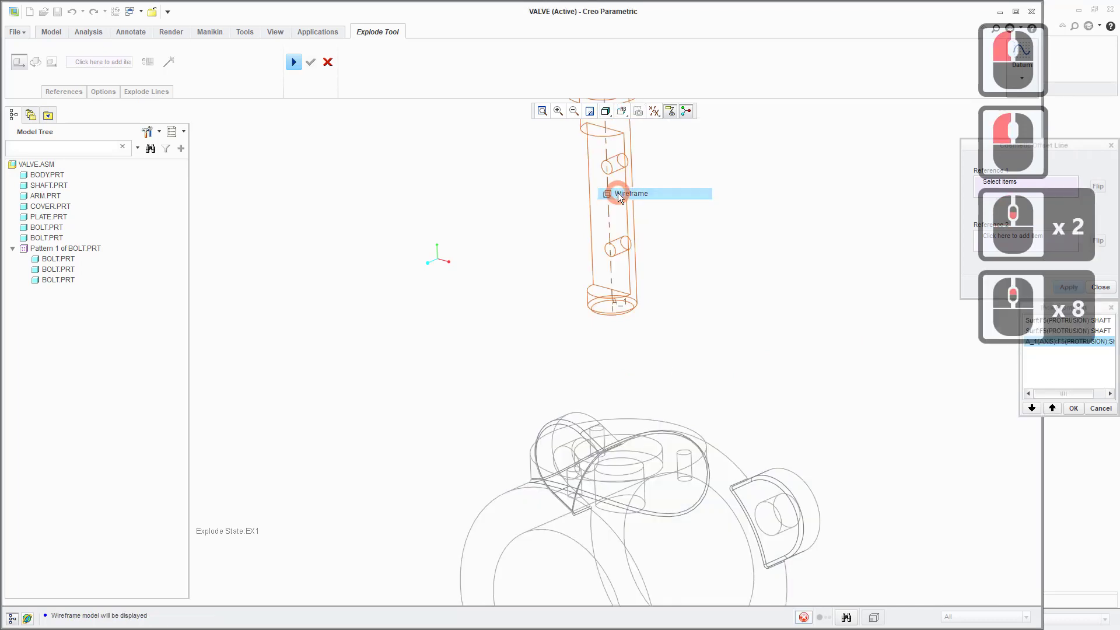
scroll(635, 502, down, 2)
scroll(626, 488, up, 1)
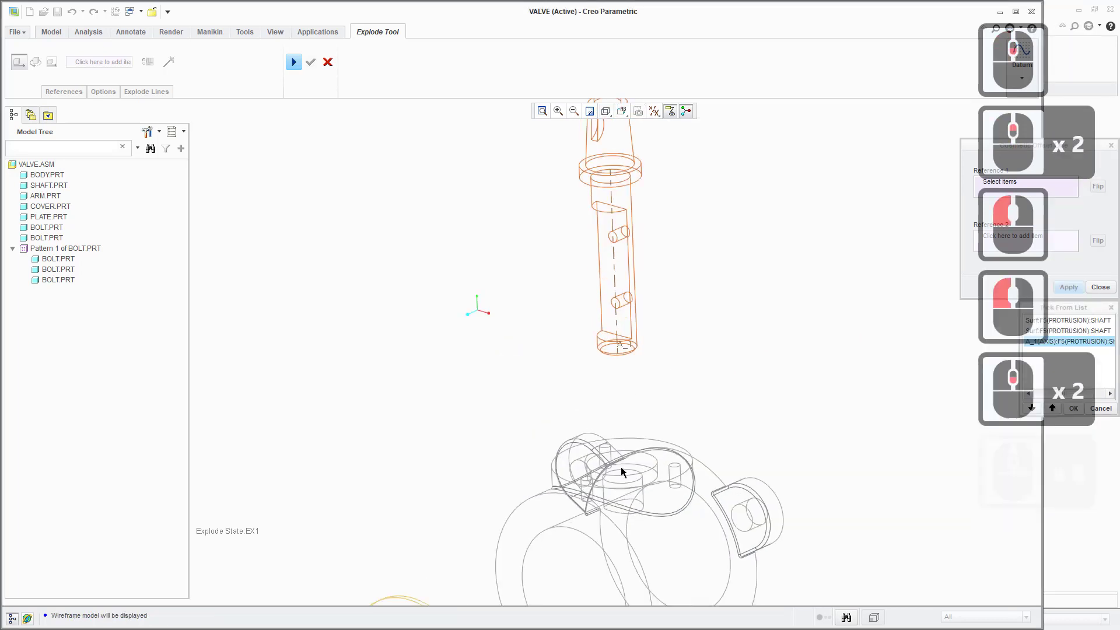
- Accept the shaft's axis A_1 from the overlapping candidates as the offset line's first reference
right_click(625, 471)
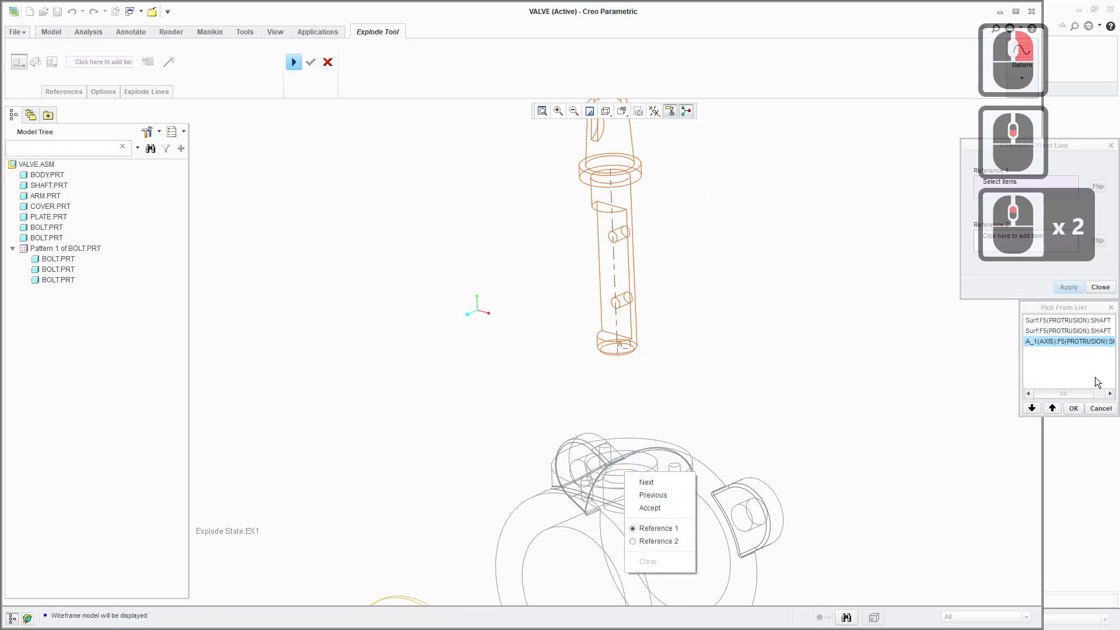
click(1075, 409)
click(1075, 409)
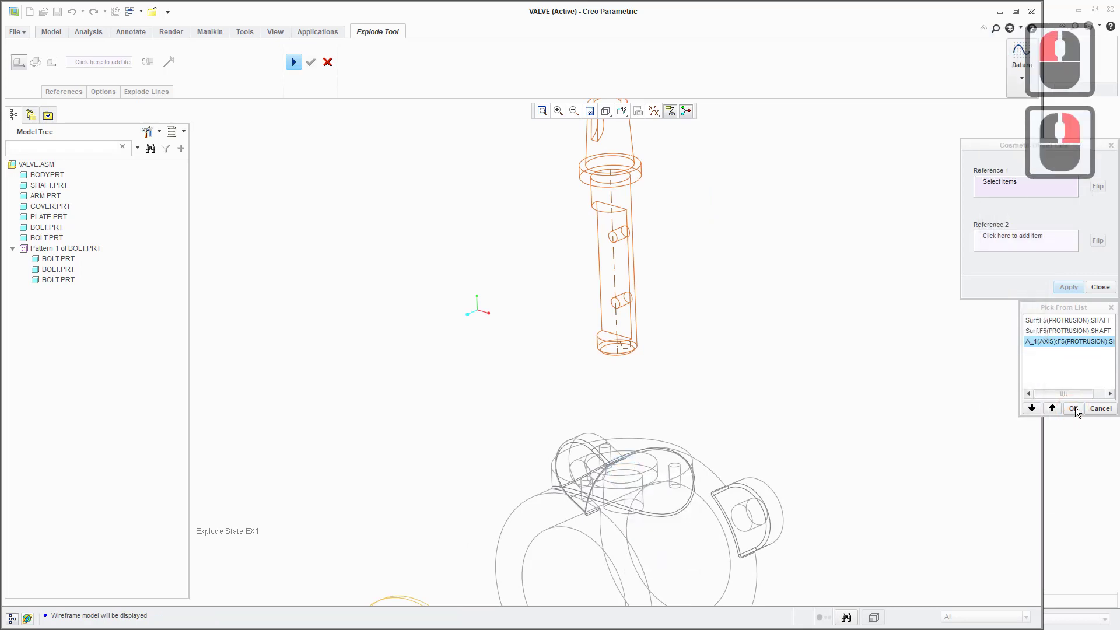
click(1074, 408)
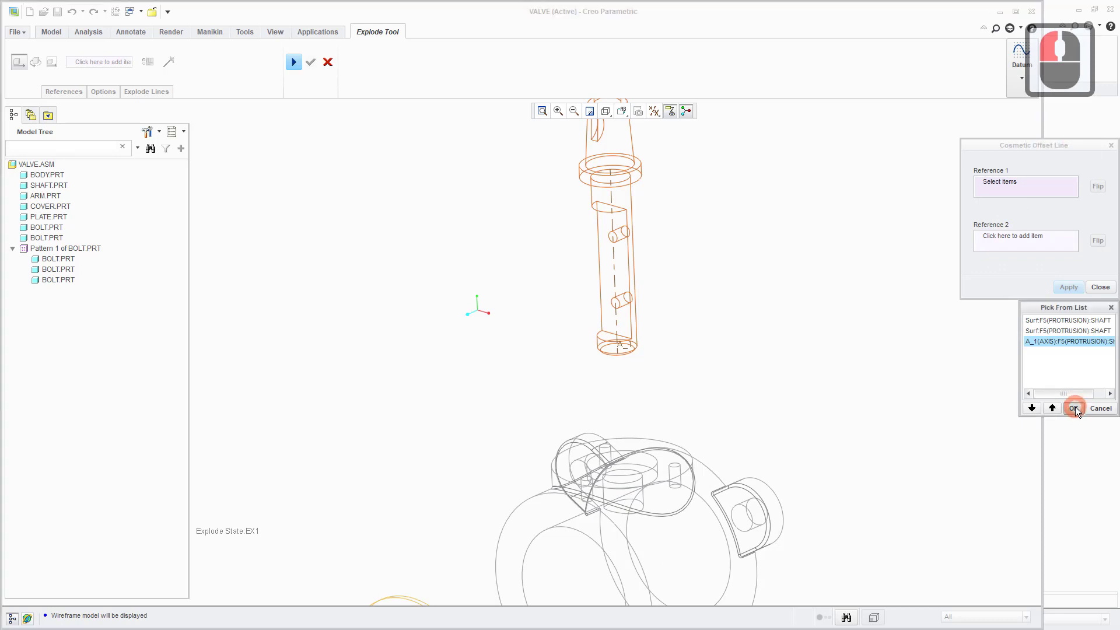
- Set the hole edge at the top of the body as the second reference and apply the cosmetic offset line
click(1025, 238)
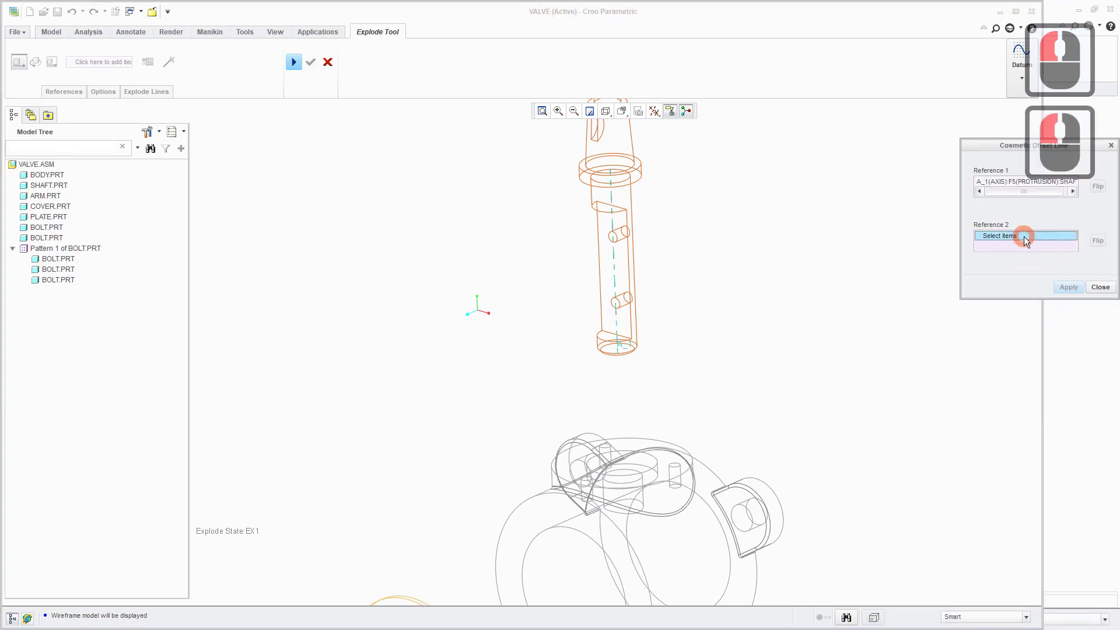
click(621, 471)
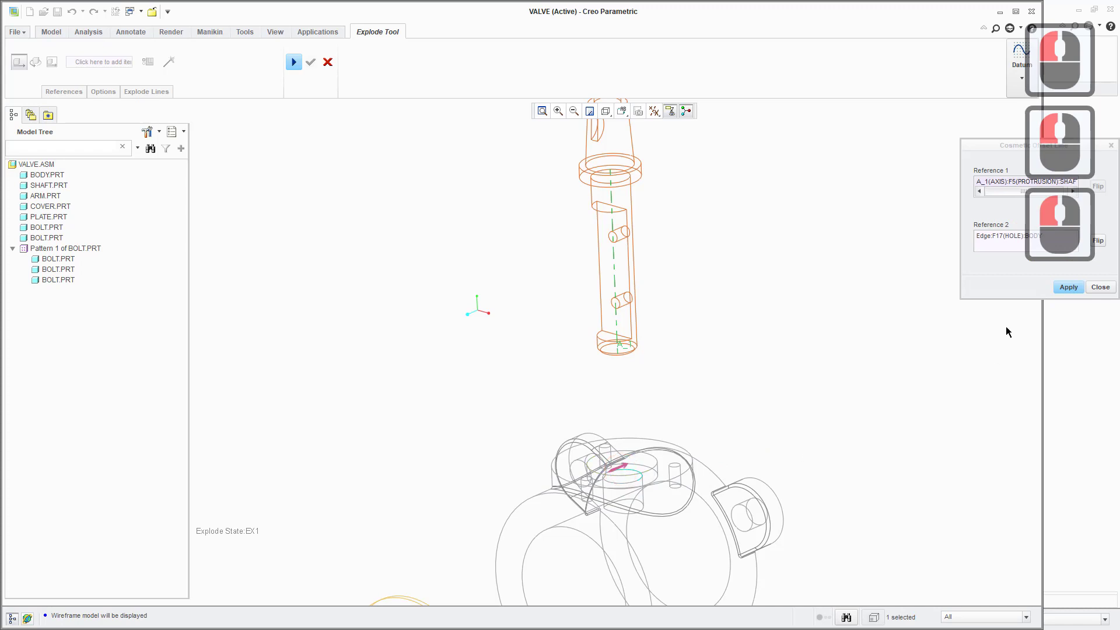
click(1069, 287)
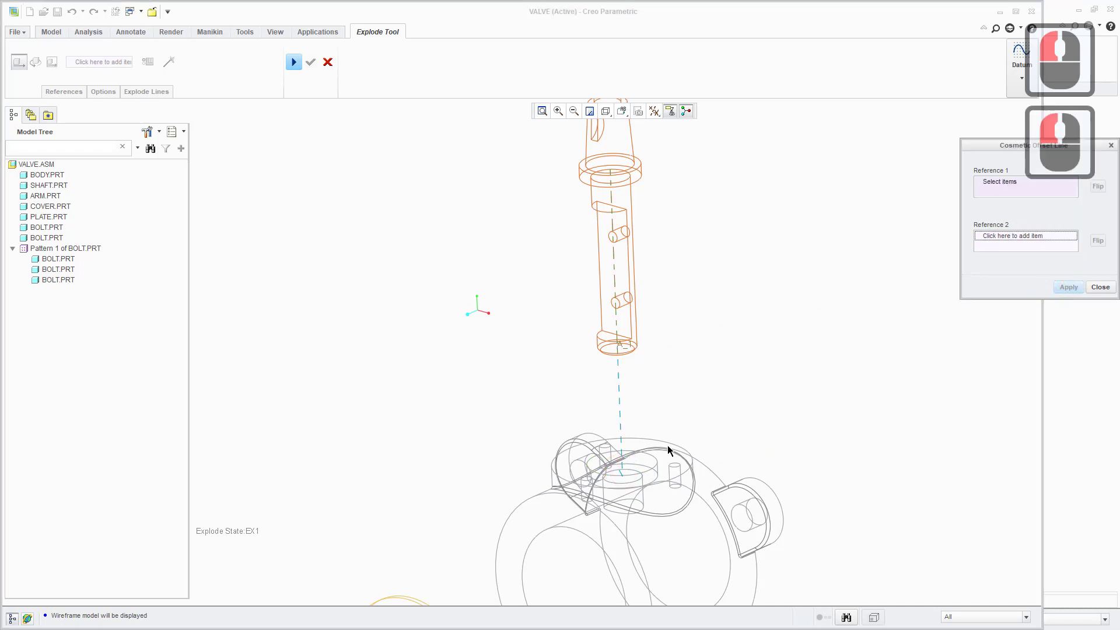
- Finish adding offset lines and accept the edits to explode state EX1
click(1100, 287)
scroll(695, 359, down, 3)
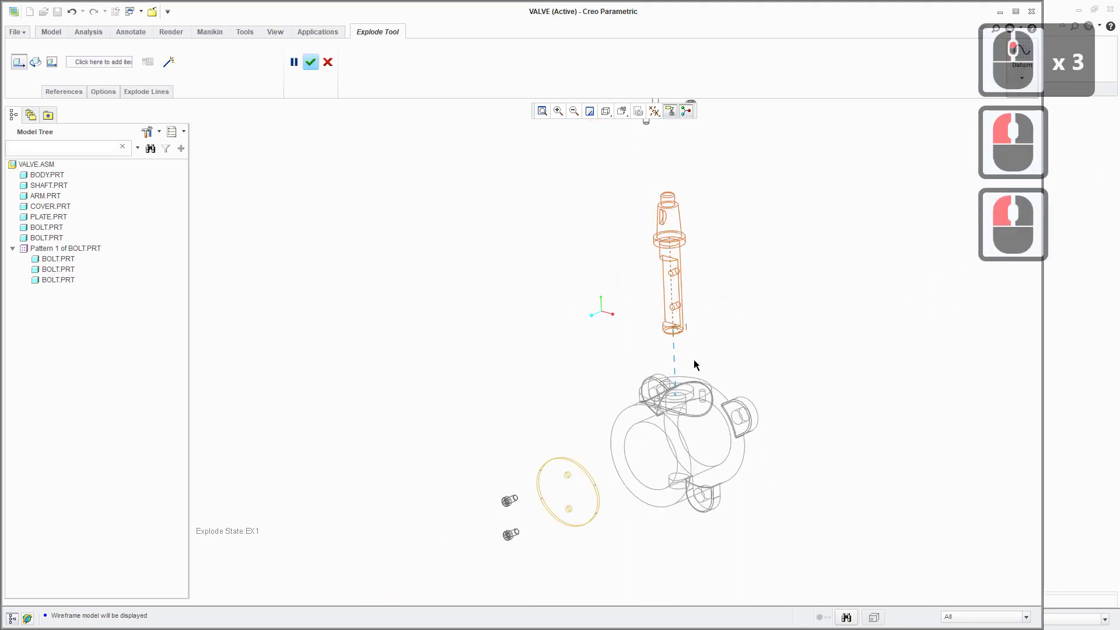
shift+middle_drag(679, 368, 600, 330)
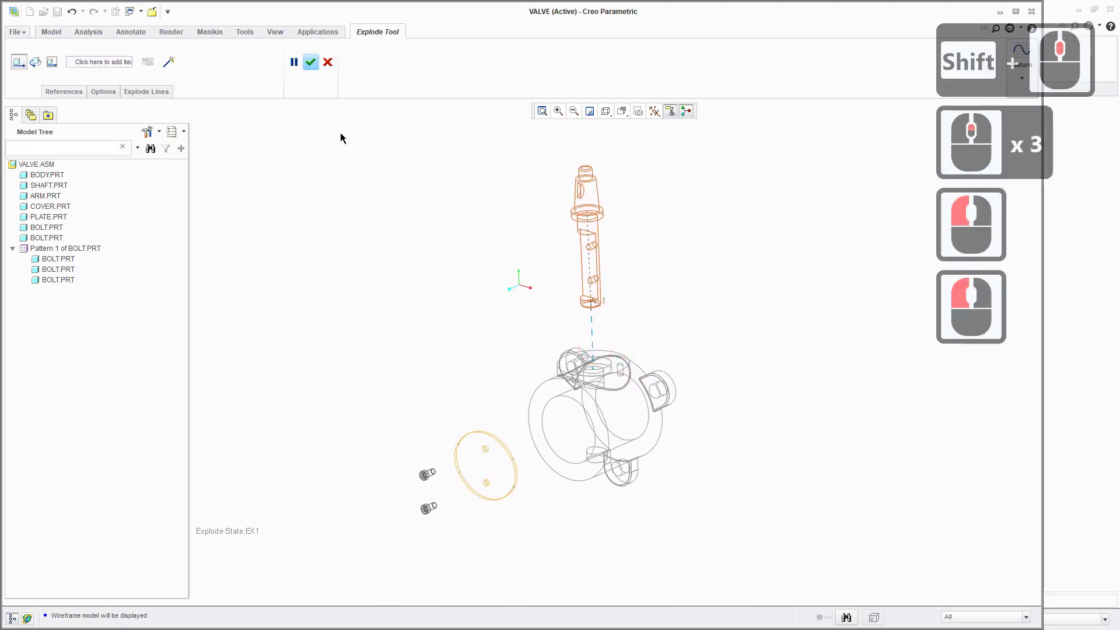
click(311, 63)
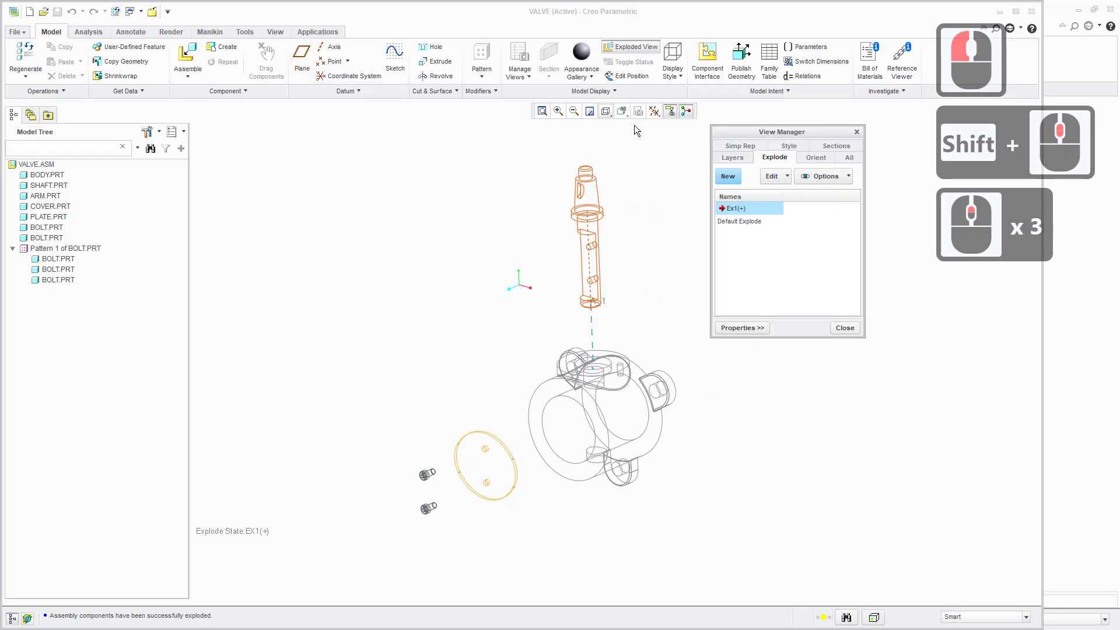
- Set the assembly's display style to shaded with edges
click(620, 111)
click(606, 112)
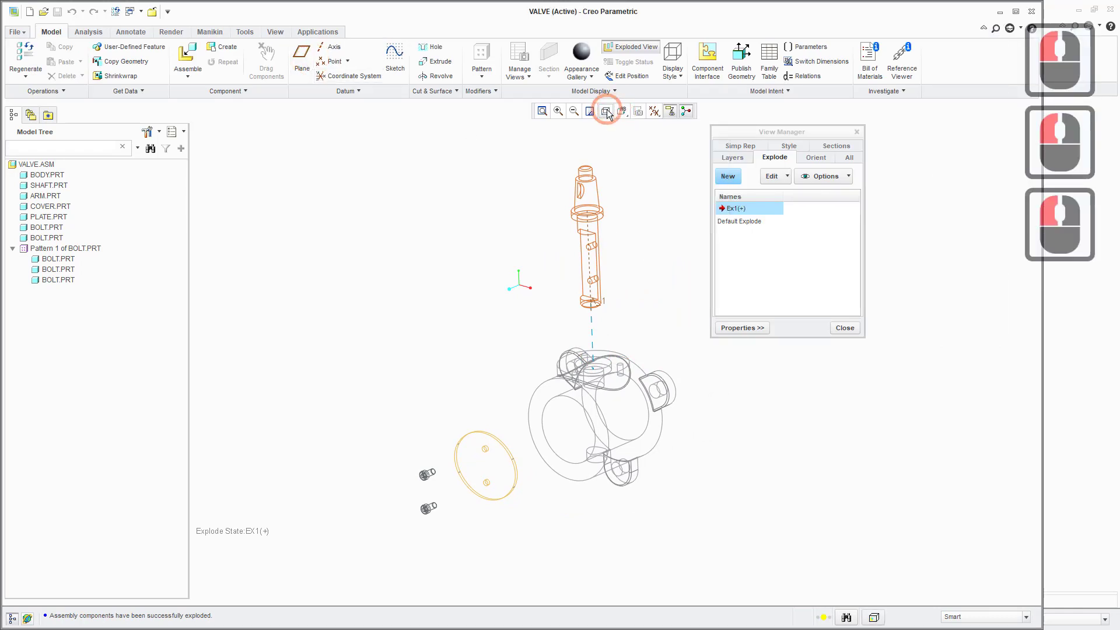
click(606, 112)
click(630, 130)
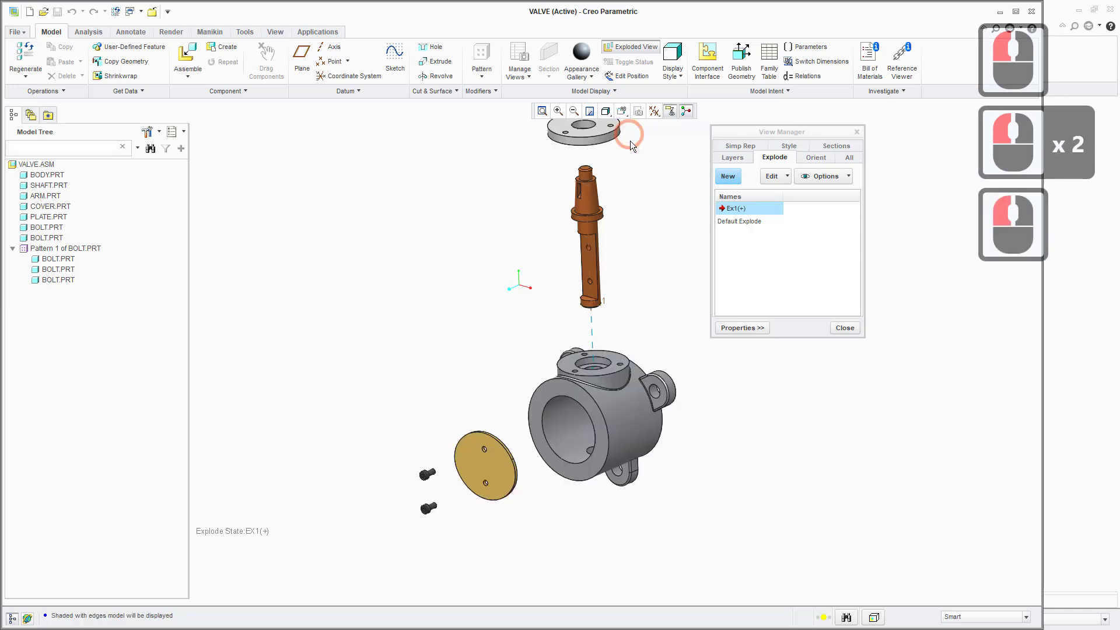
- Save the modified explode state under the name EX1 and close the View Manager
right_click(728, 212)
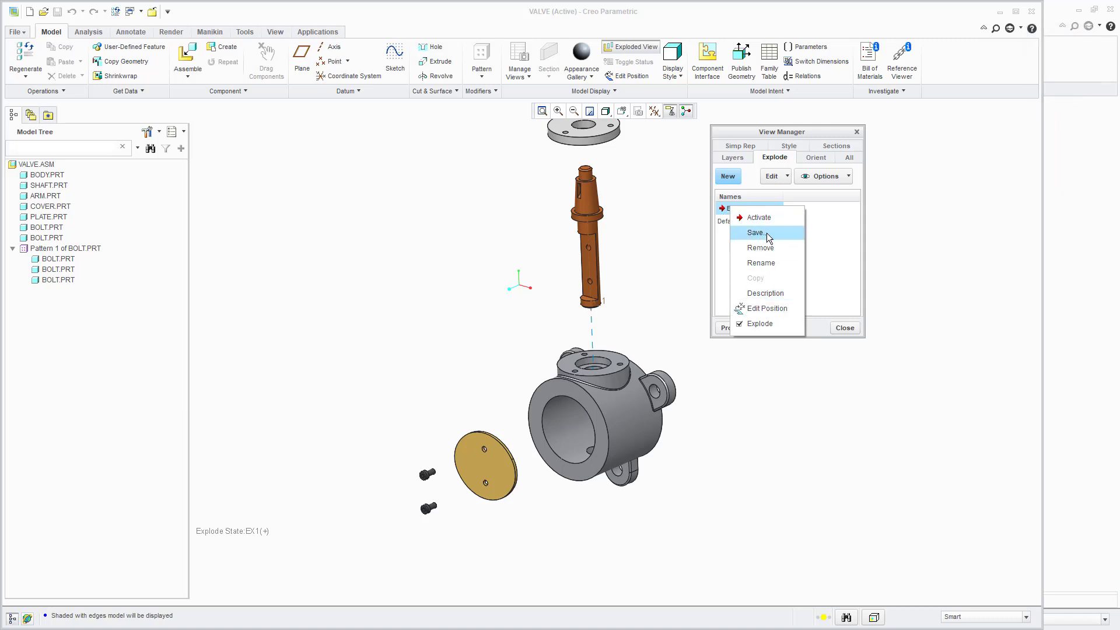
click(759, 232)
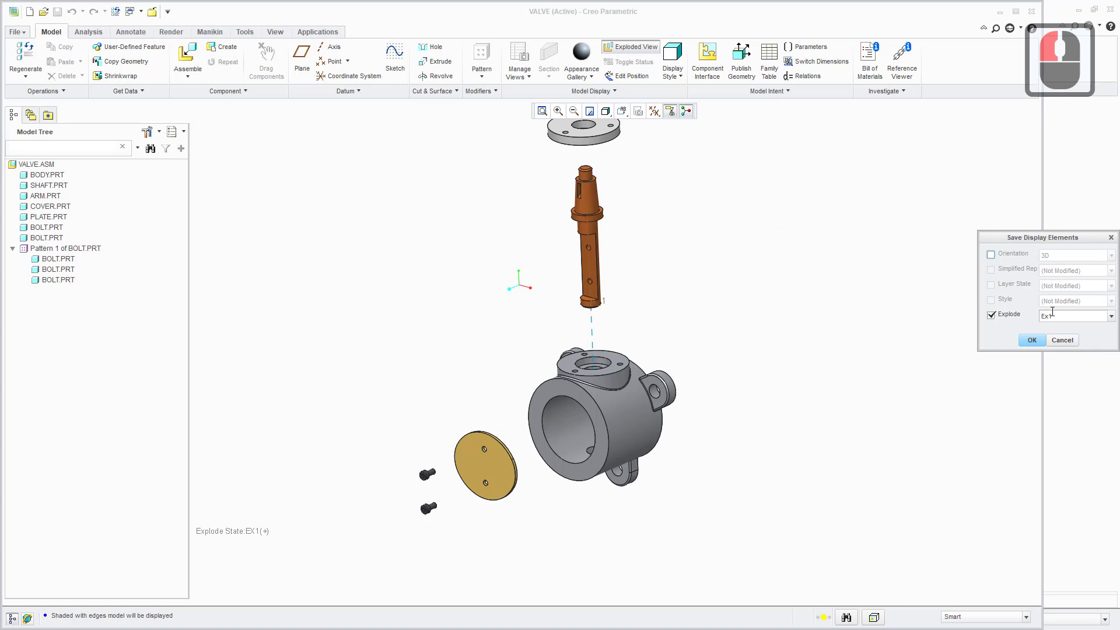
click(1032, 340)
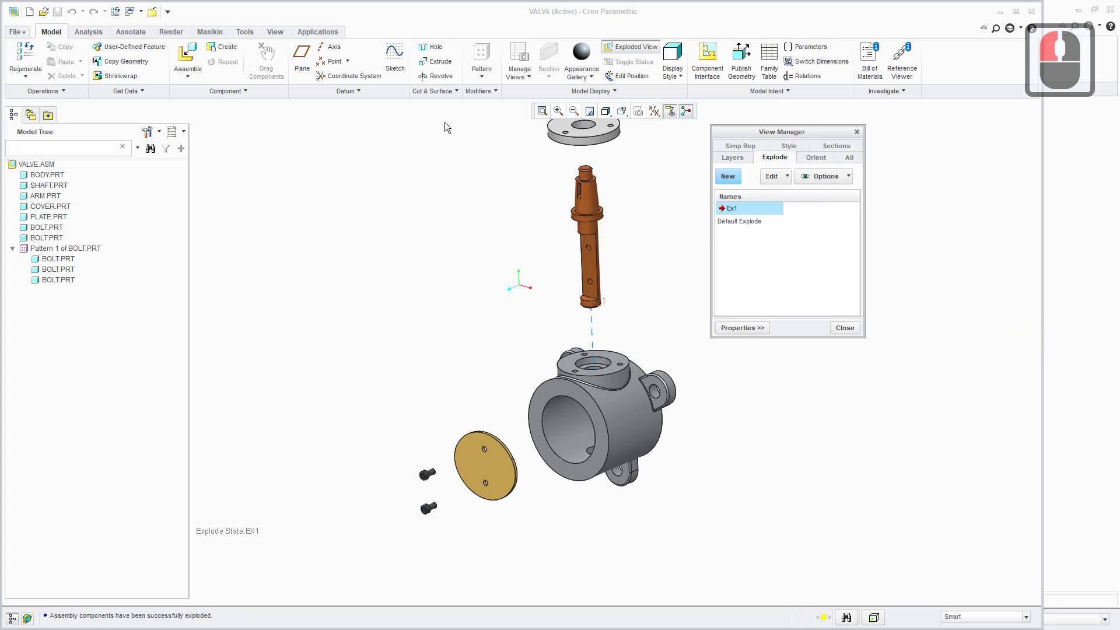
click(846, 327)
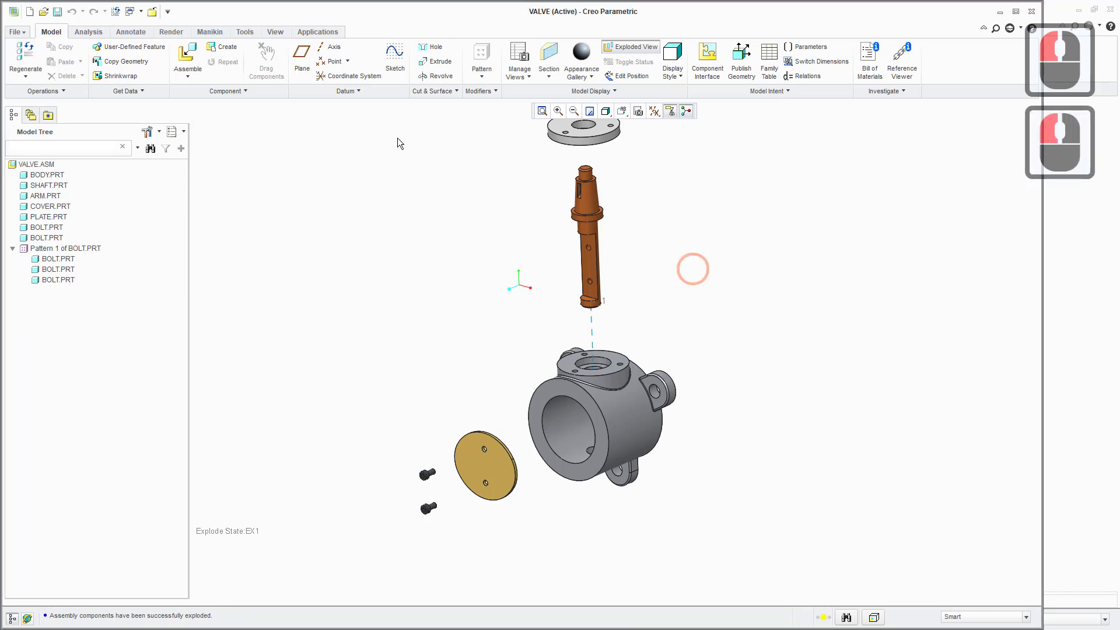
- Switch to the EXPLODE_VIEW drawing window and open the properties of the valve view on sheet 2
click(151, 13)
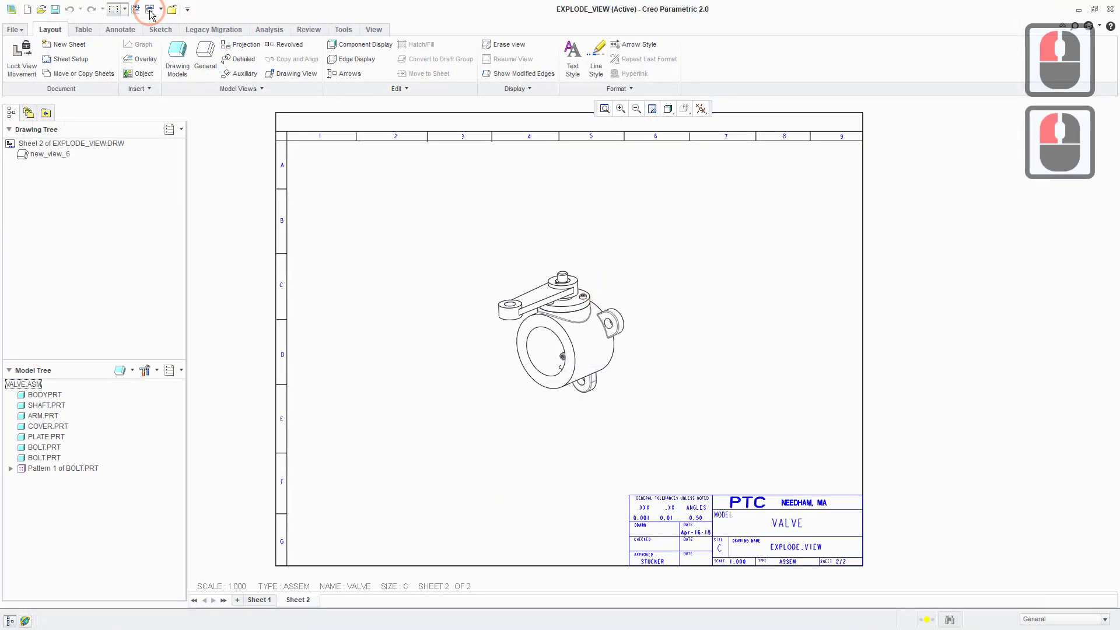
click(593, 271)
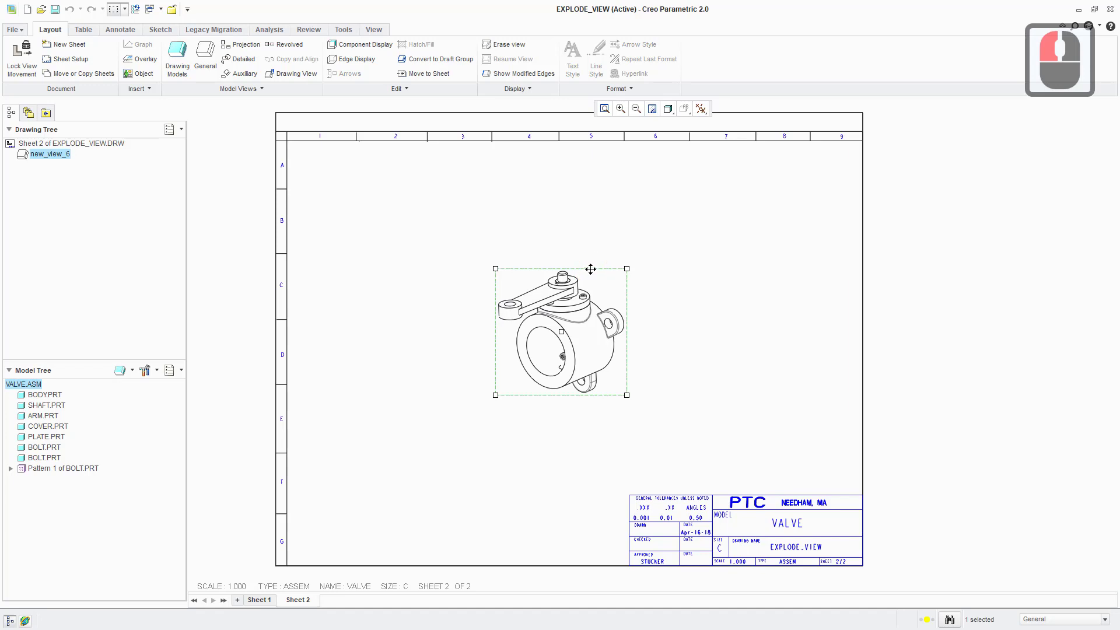
right_click(590, 268)
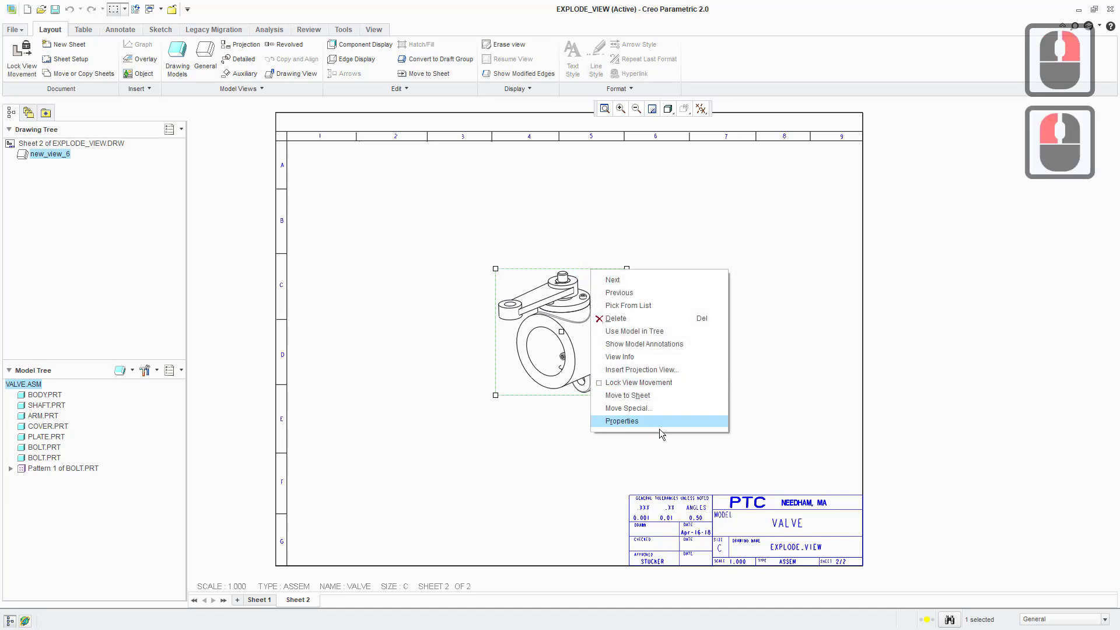
click(622, 421)
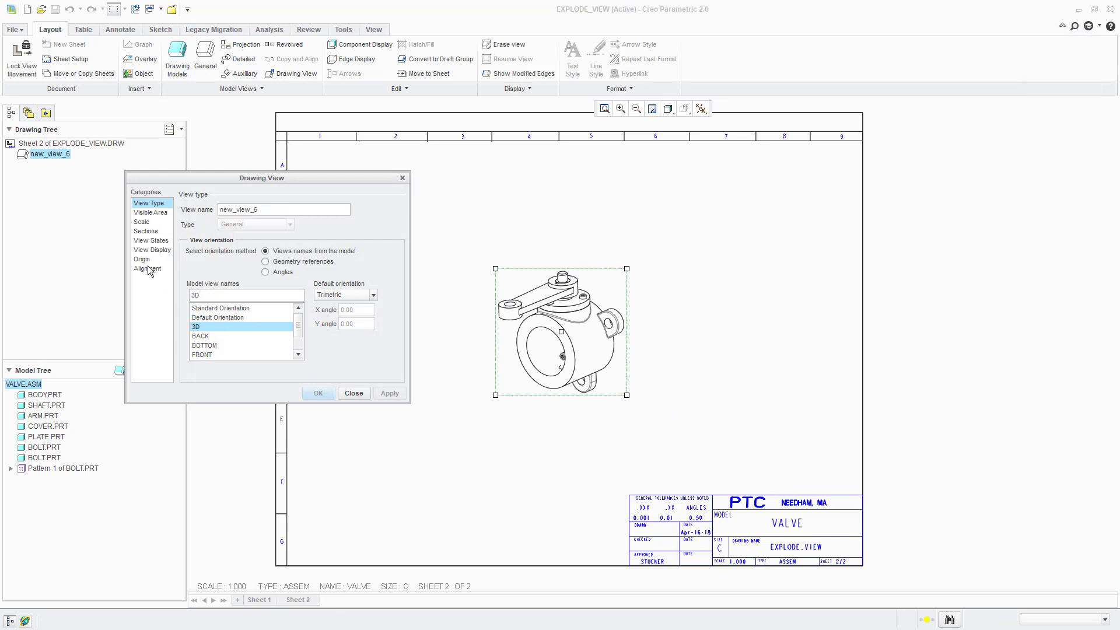
- Explode the components in the drawing view using assembly explode state EX1, apply it and close the view properties
click(155, 241)
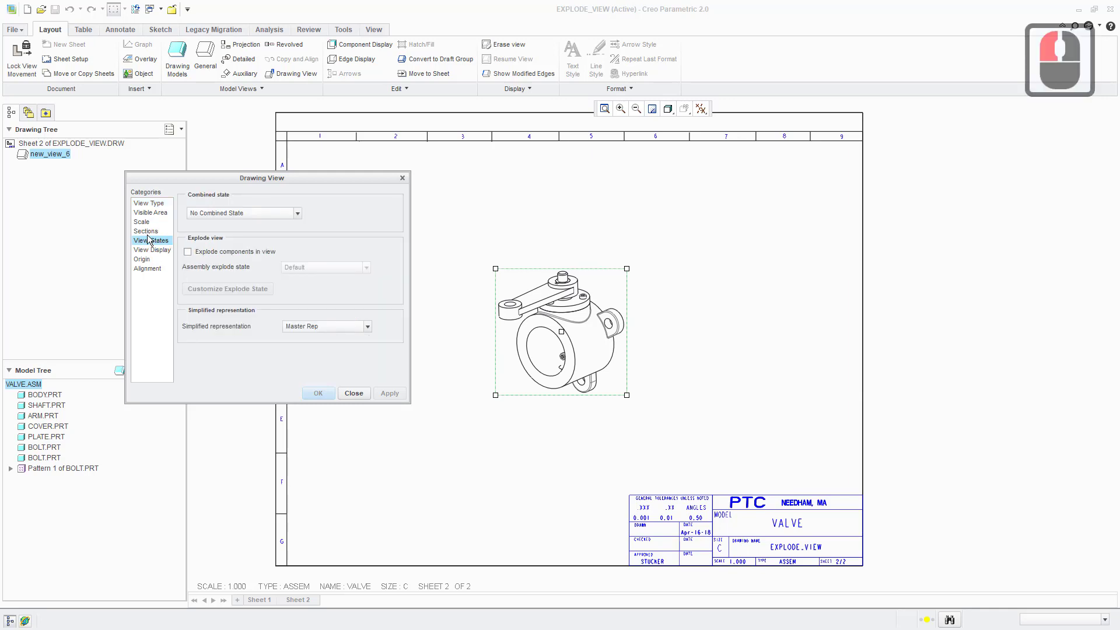
click(188, 252)
click(316, 266)
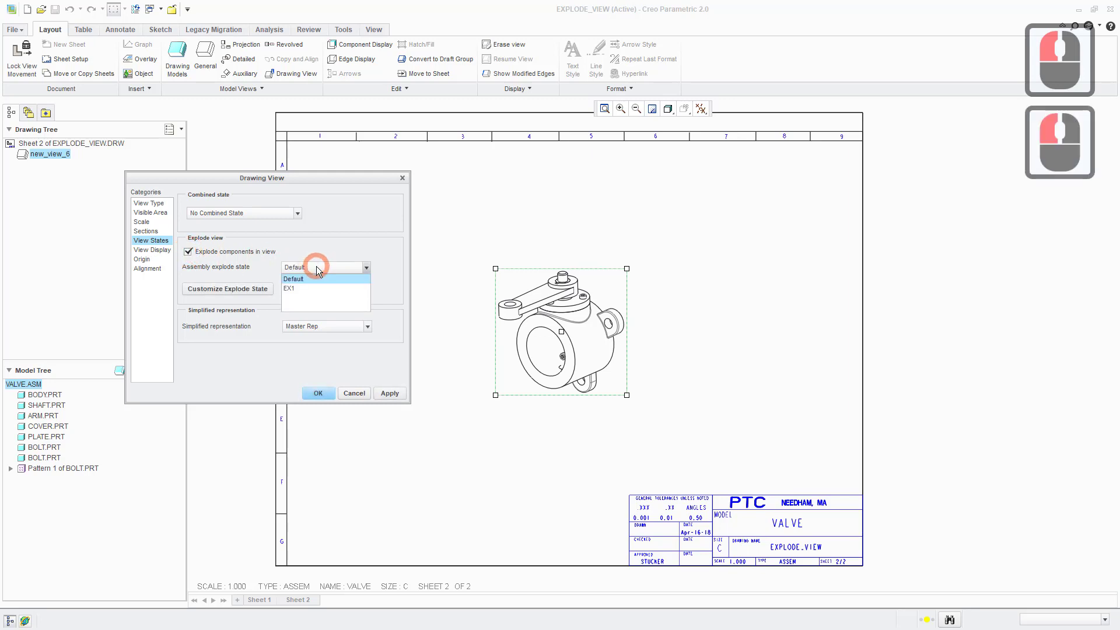
click(290, 286)
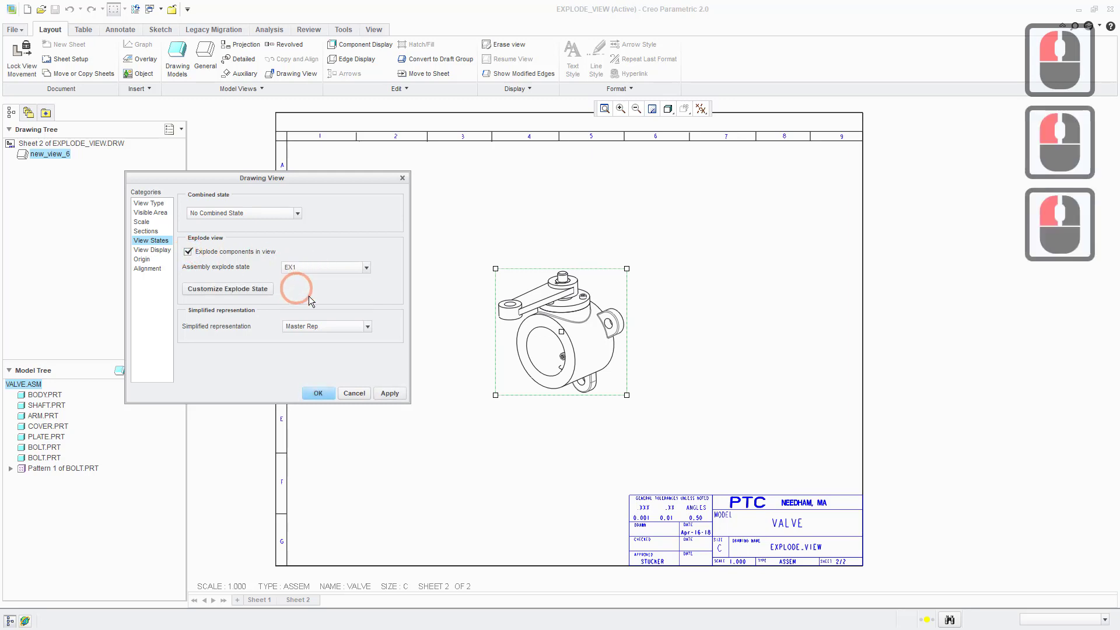
click(393, 393)
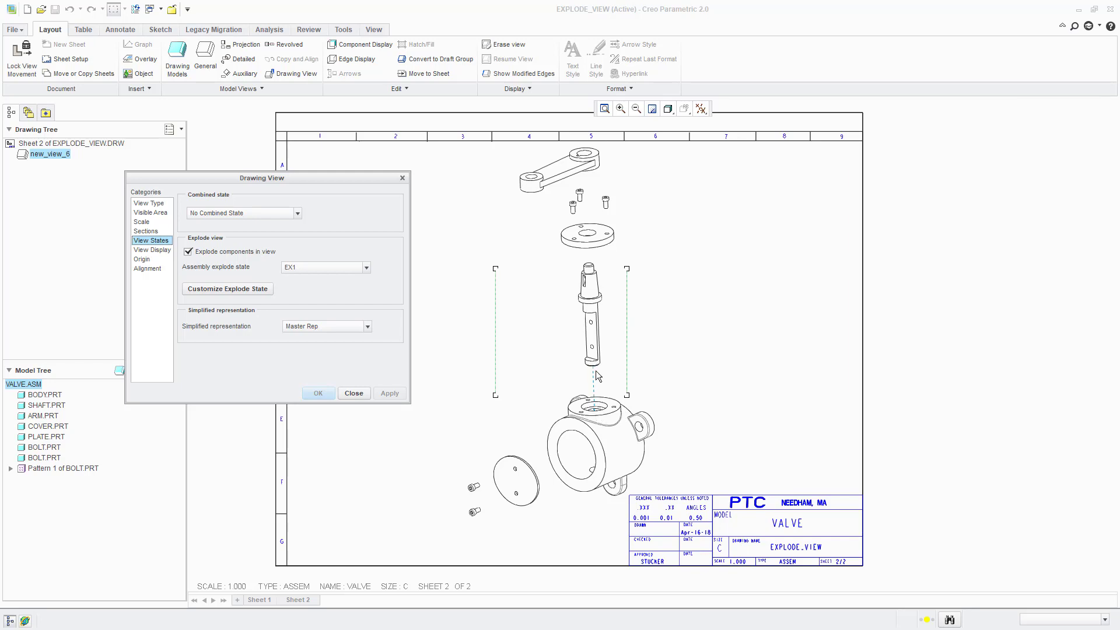
click(354, 393)
click(416, 291)
middle_drag(415, 291, 385, 300)
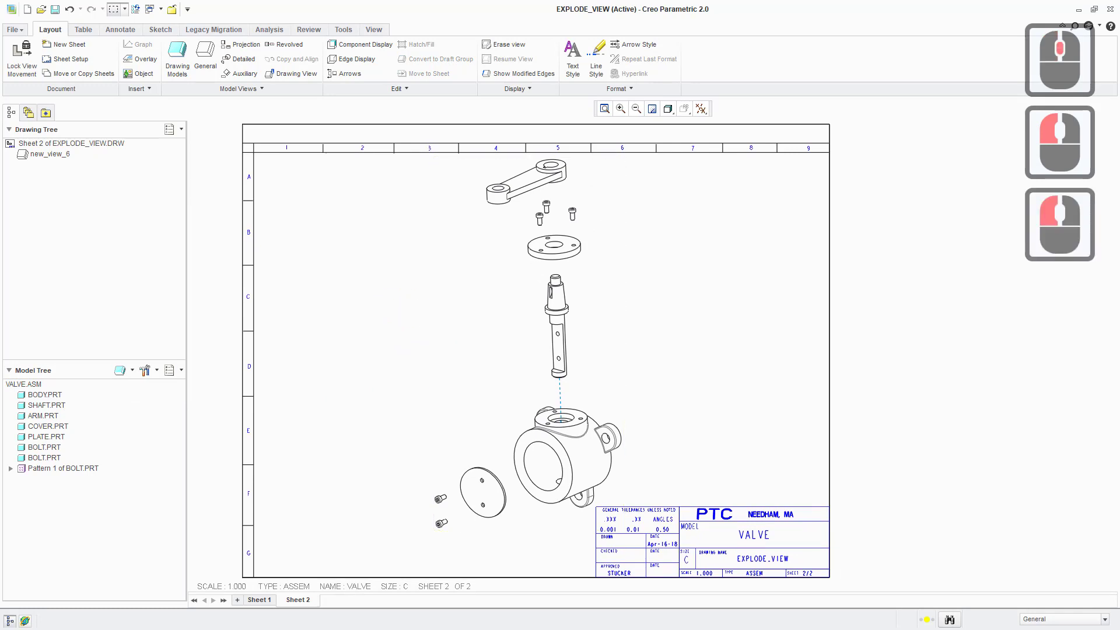